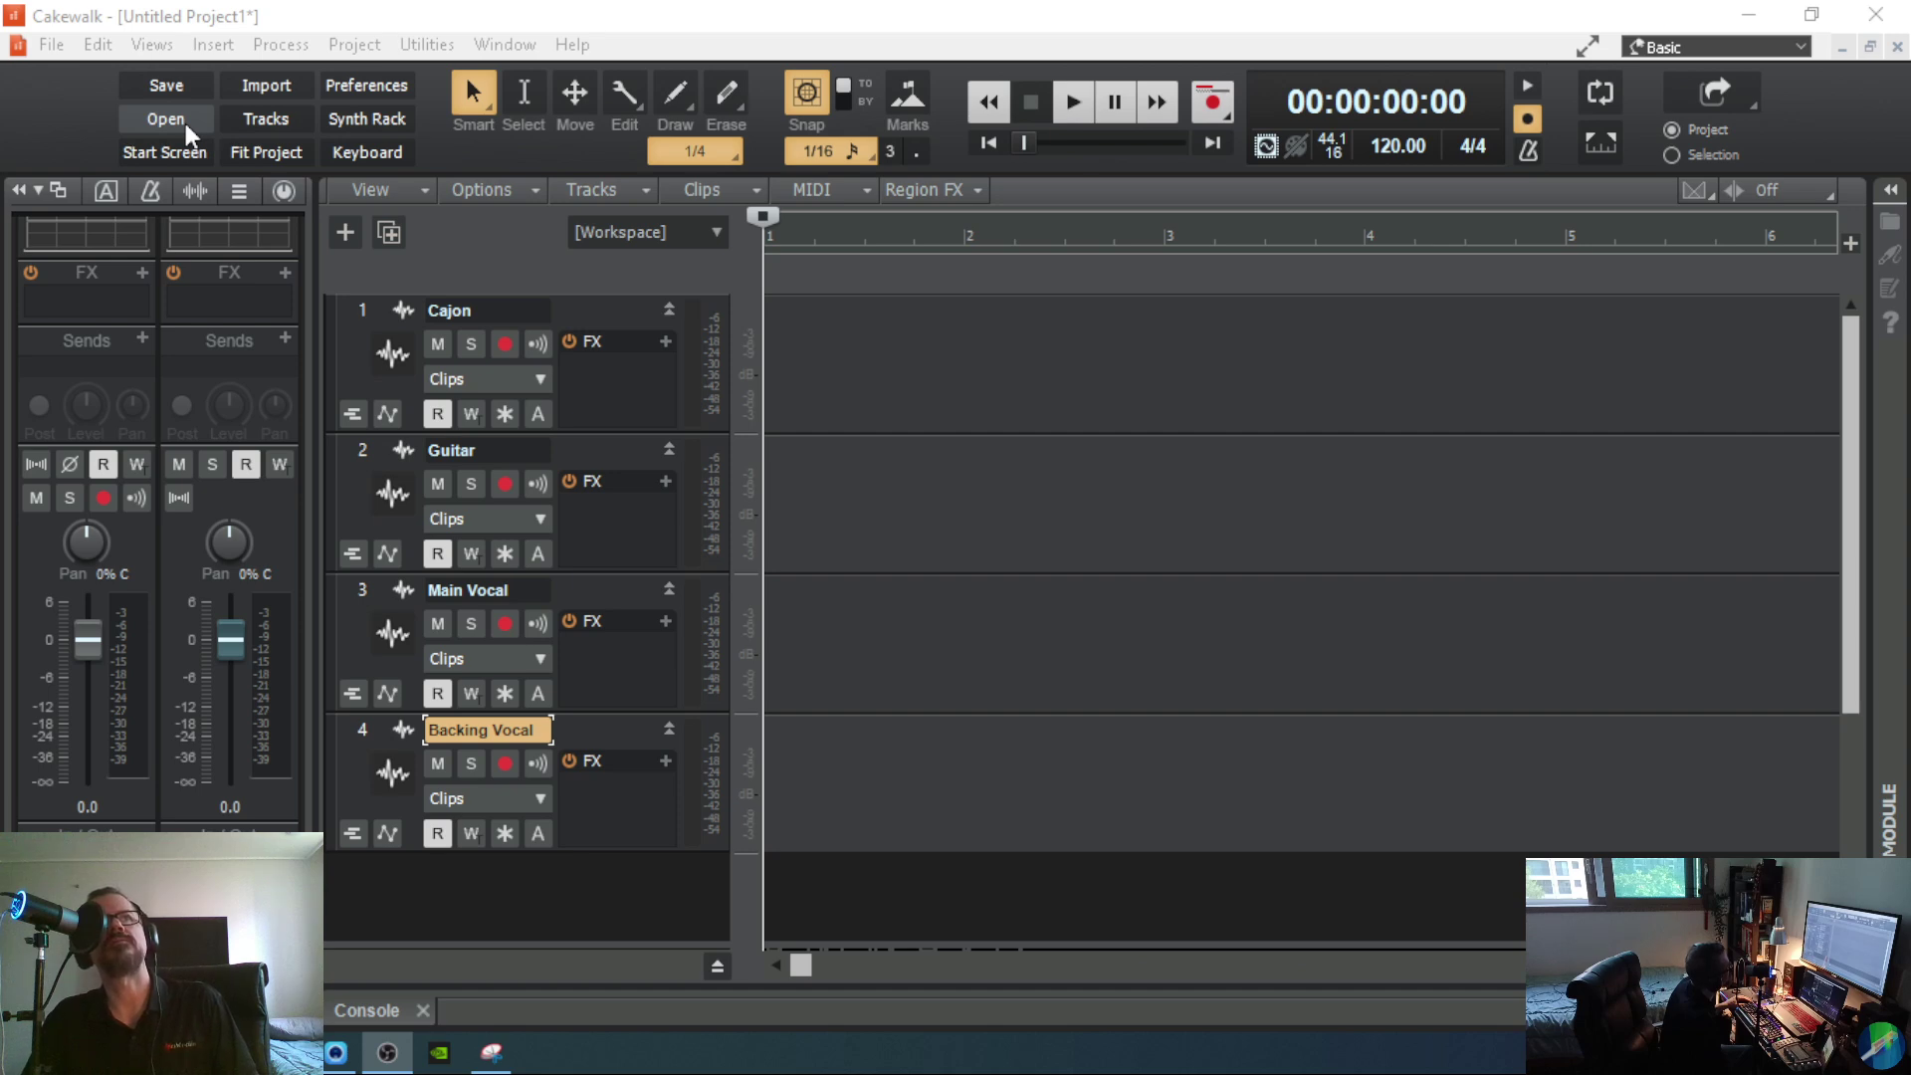
# Step: Open the Passing Through project file and dismiss the missing plug-ins notice
pyautogui.click(185, 123)
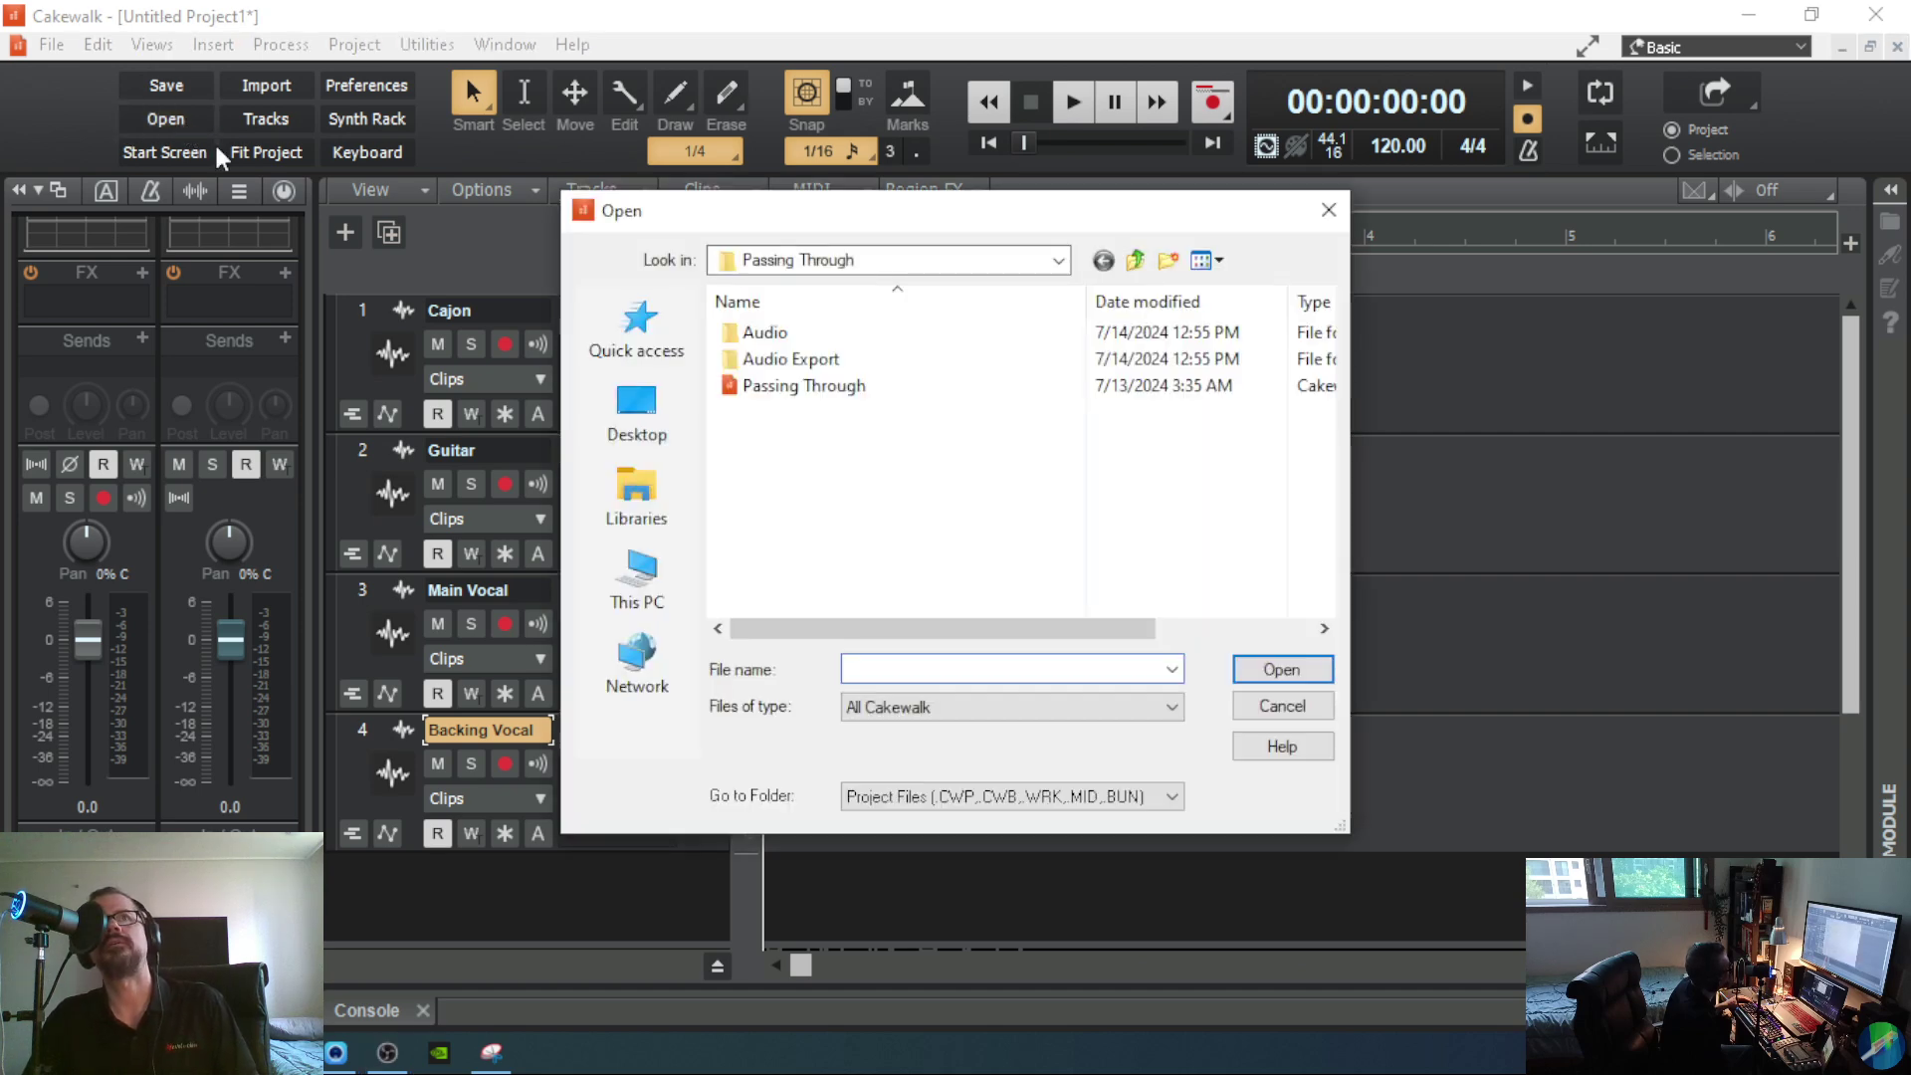
pyautogui.click(804, 388)
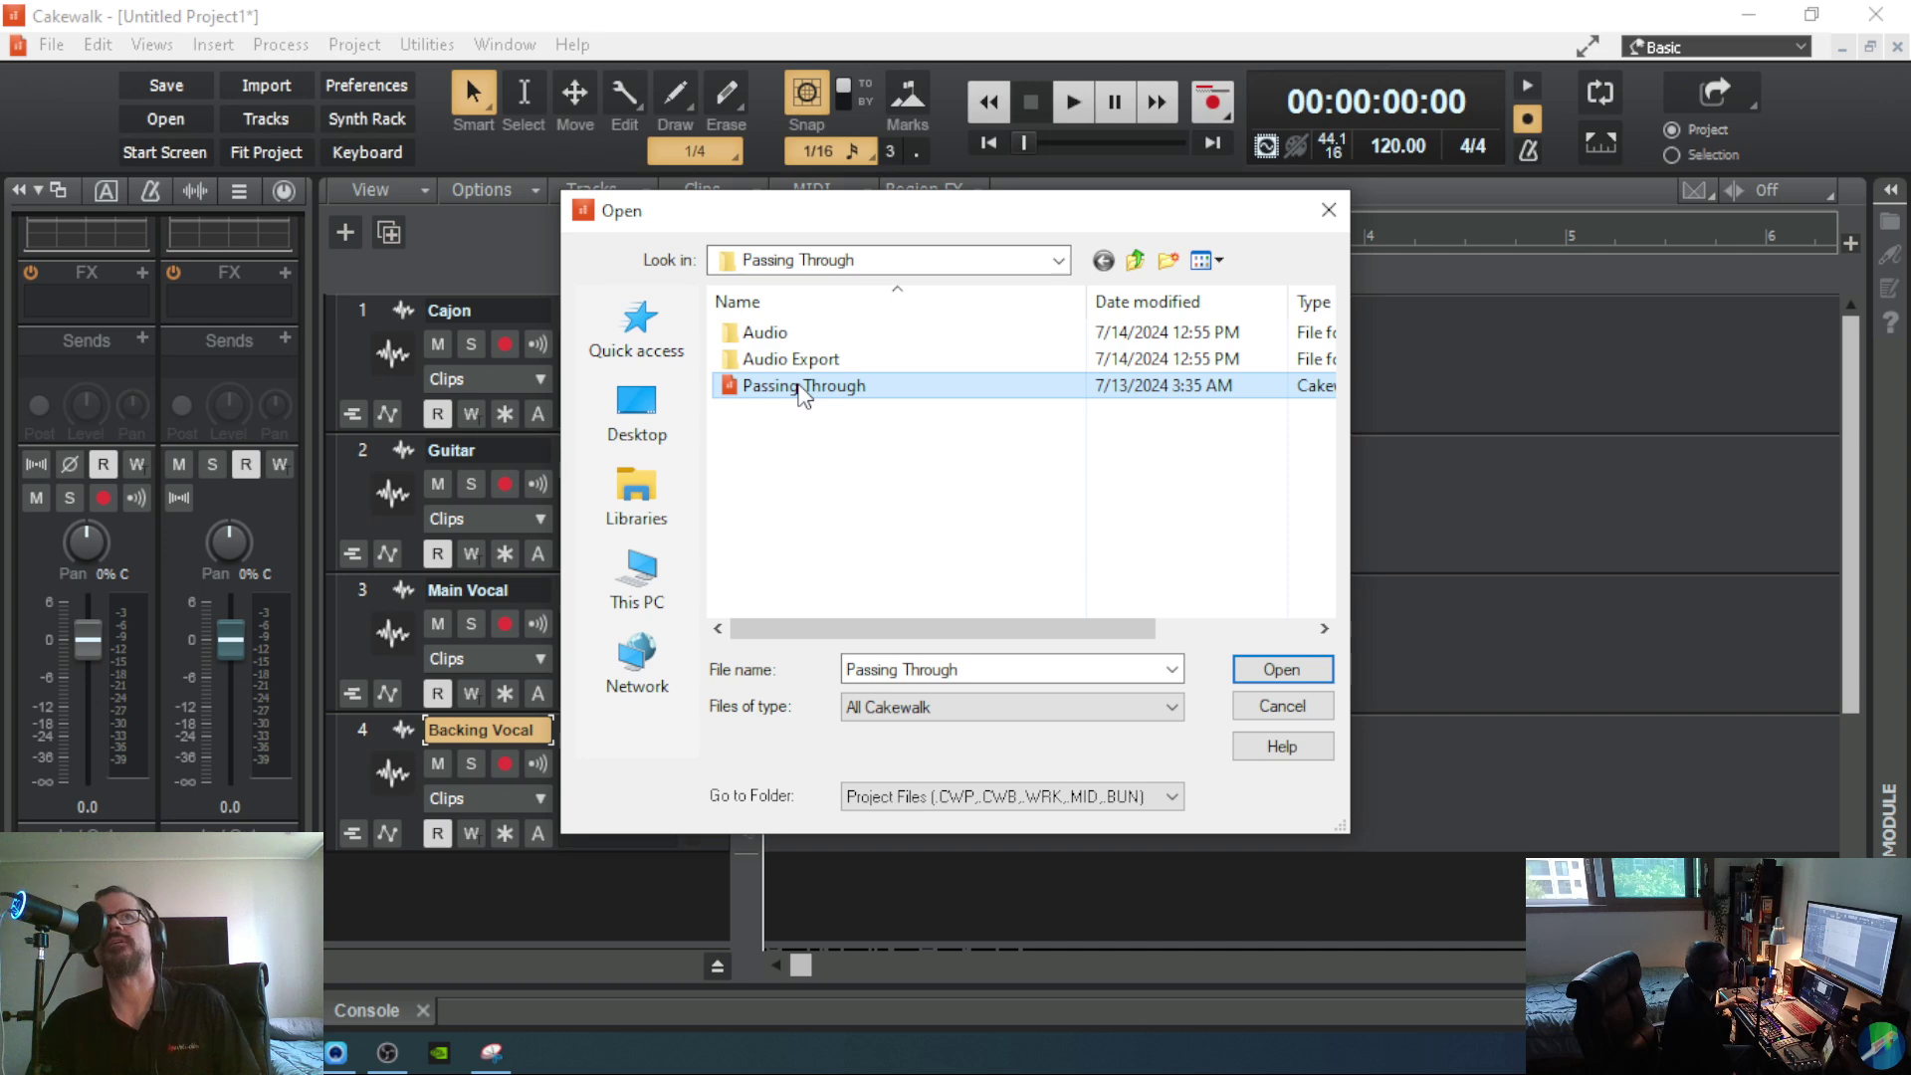
pyautogui.doubleClick(804, 388)
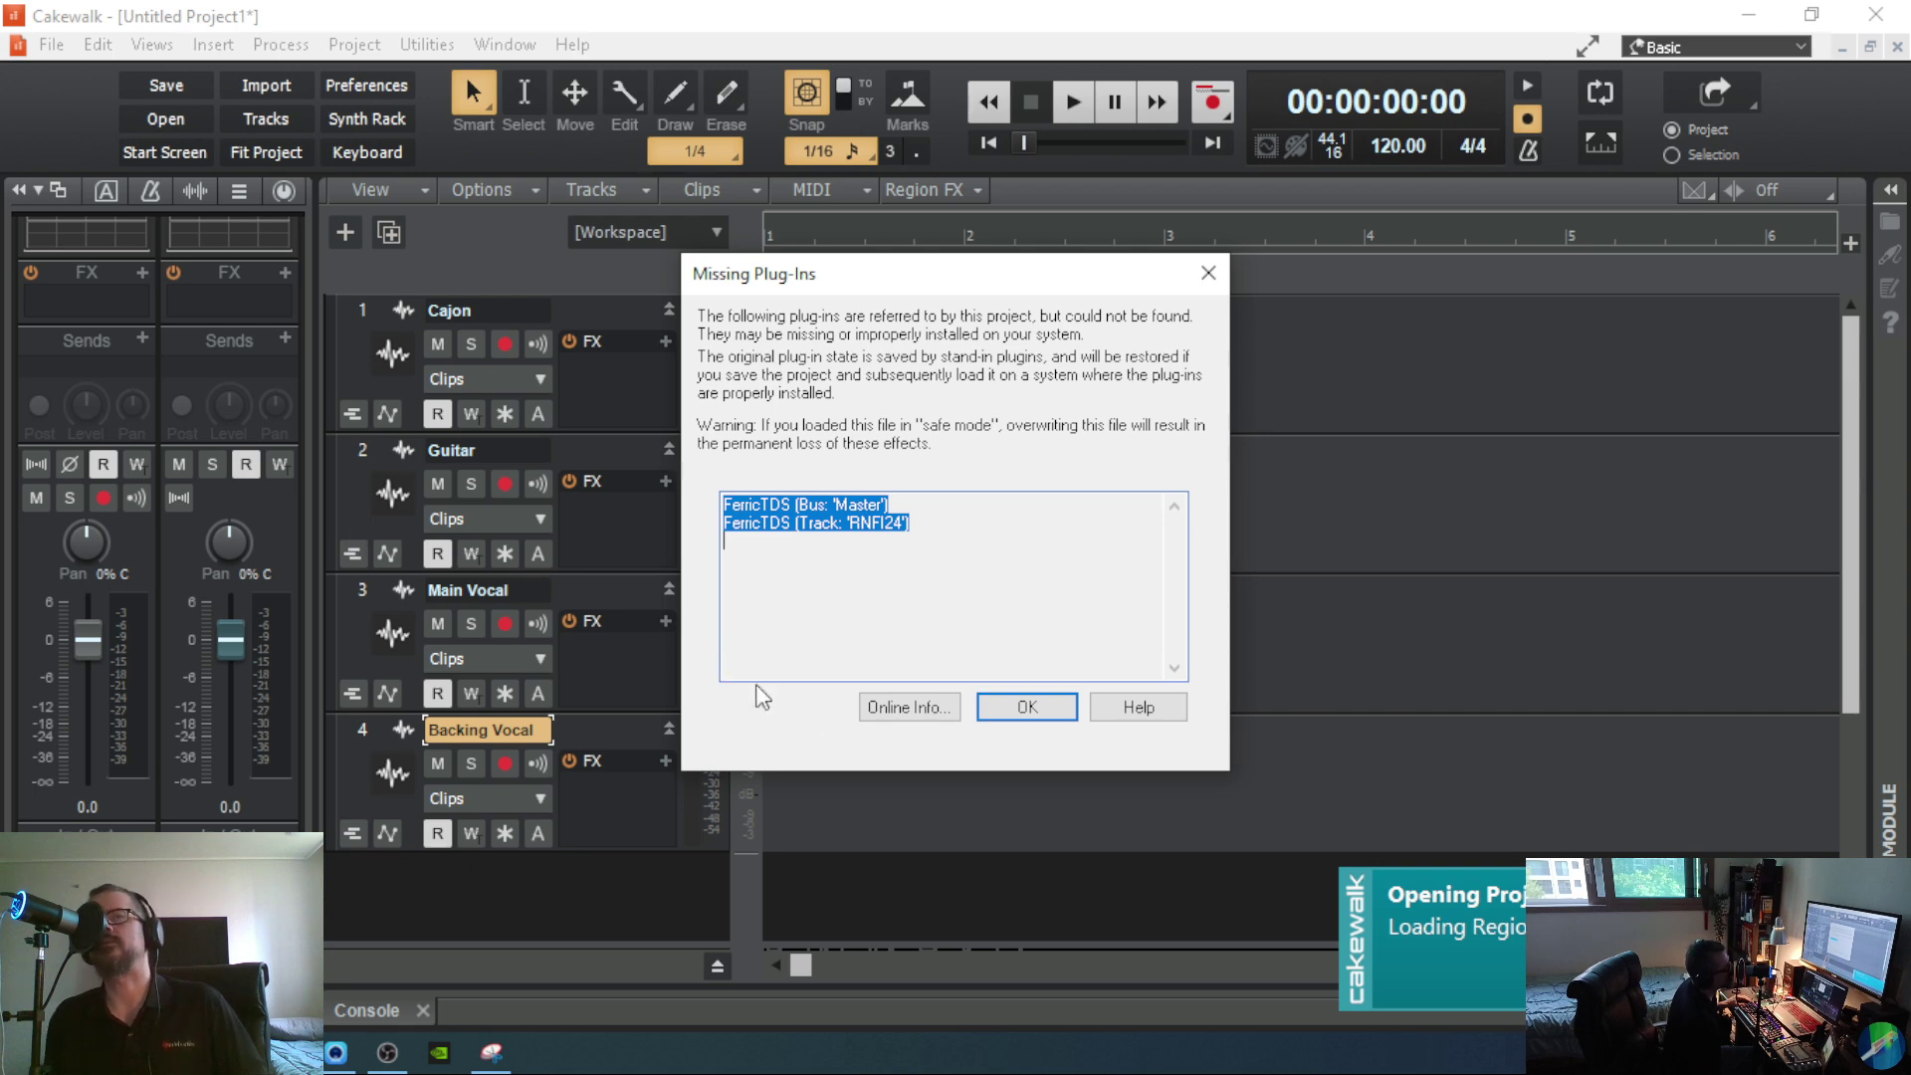
pyautogui.click(1031, 712)
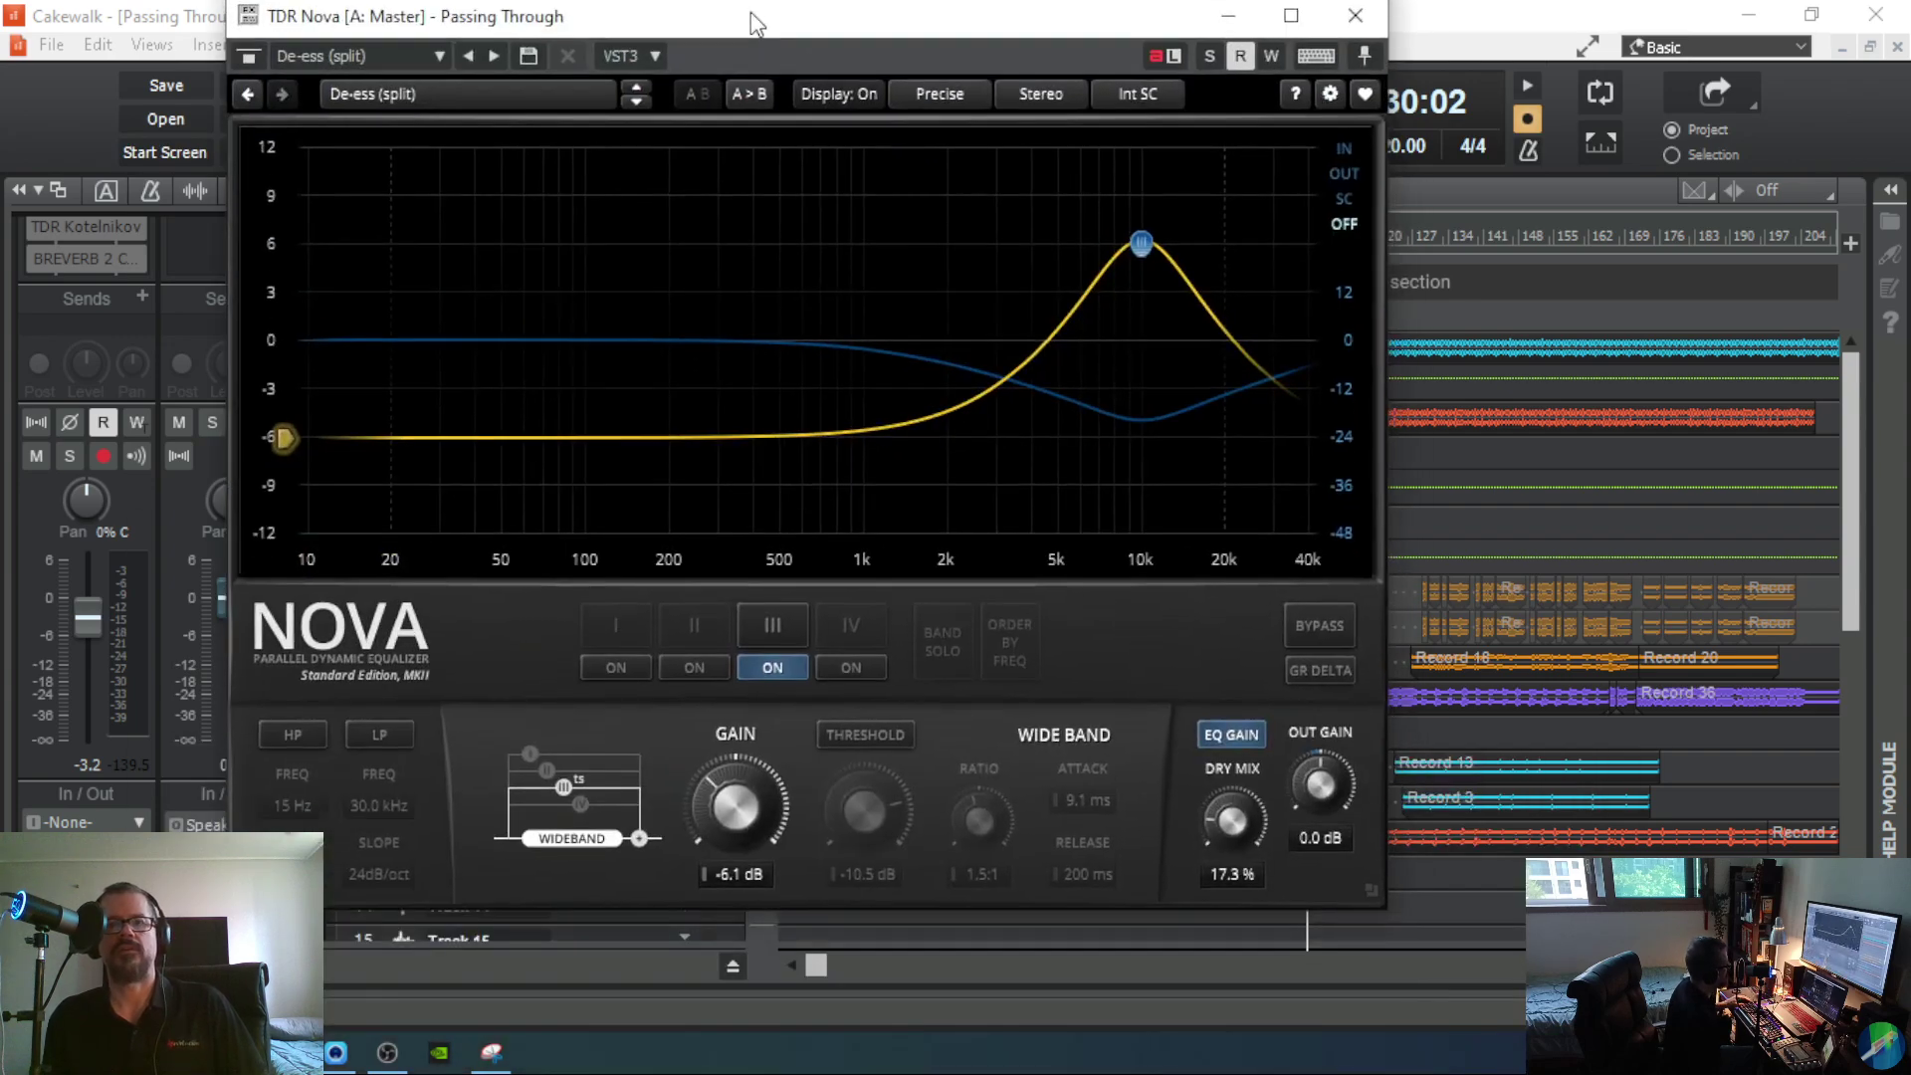
# Step: Maximize the TDR Nova plug-in window of the Master bus and close it
pyautogui.moveTo(753, 18); pyautogui.dragTo(862, 18)
pyautogui.doubleClick(862, 18)
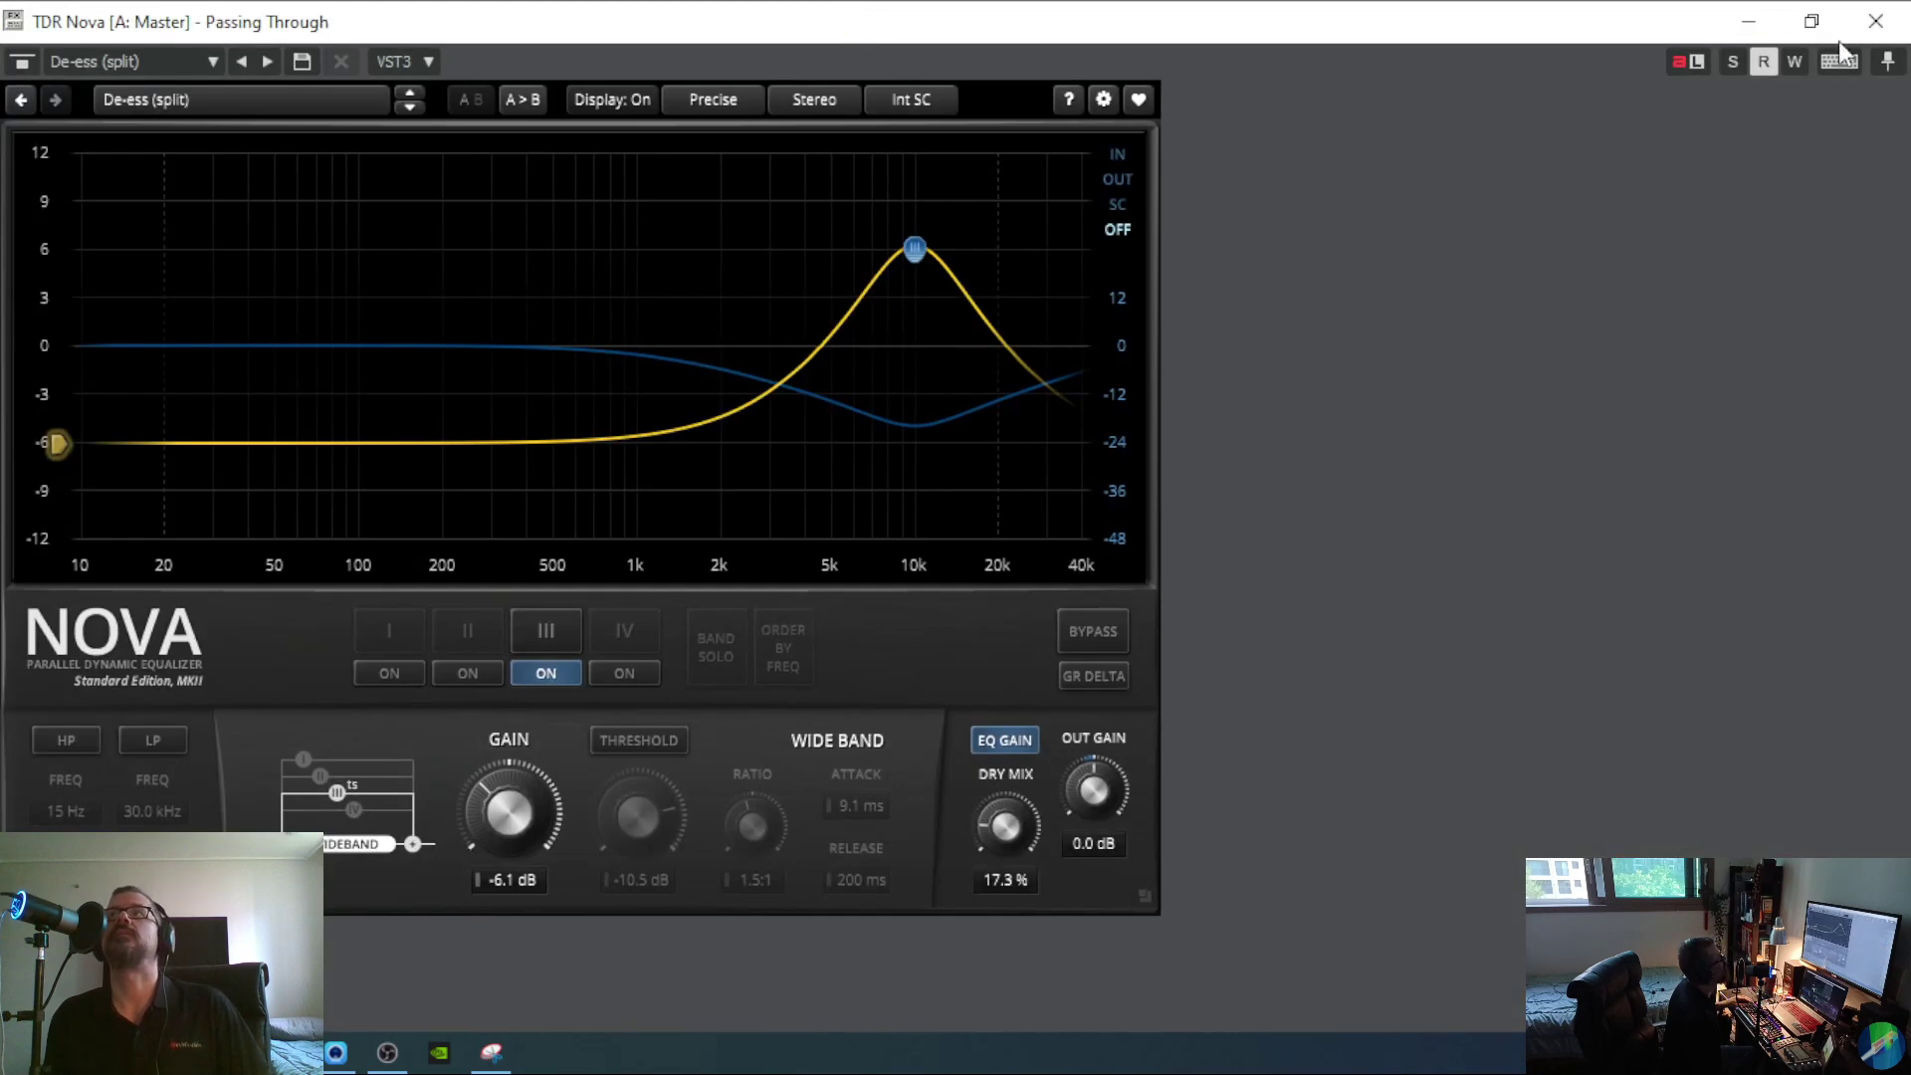
pyautogui.click(1876, 21)
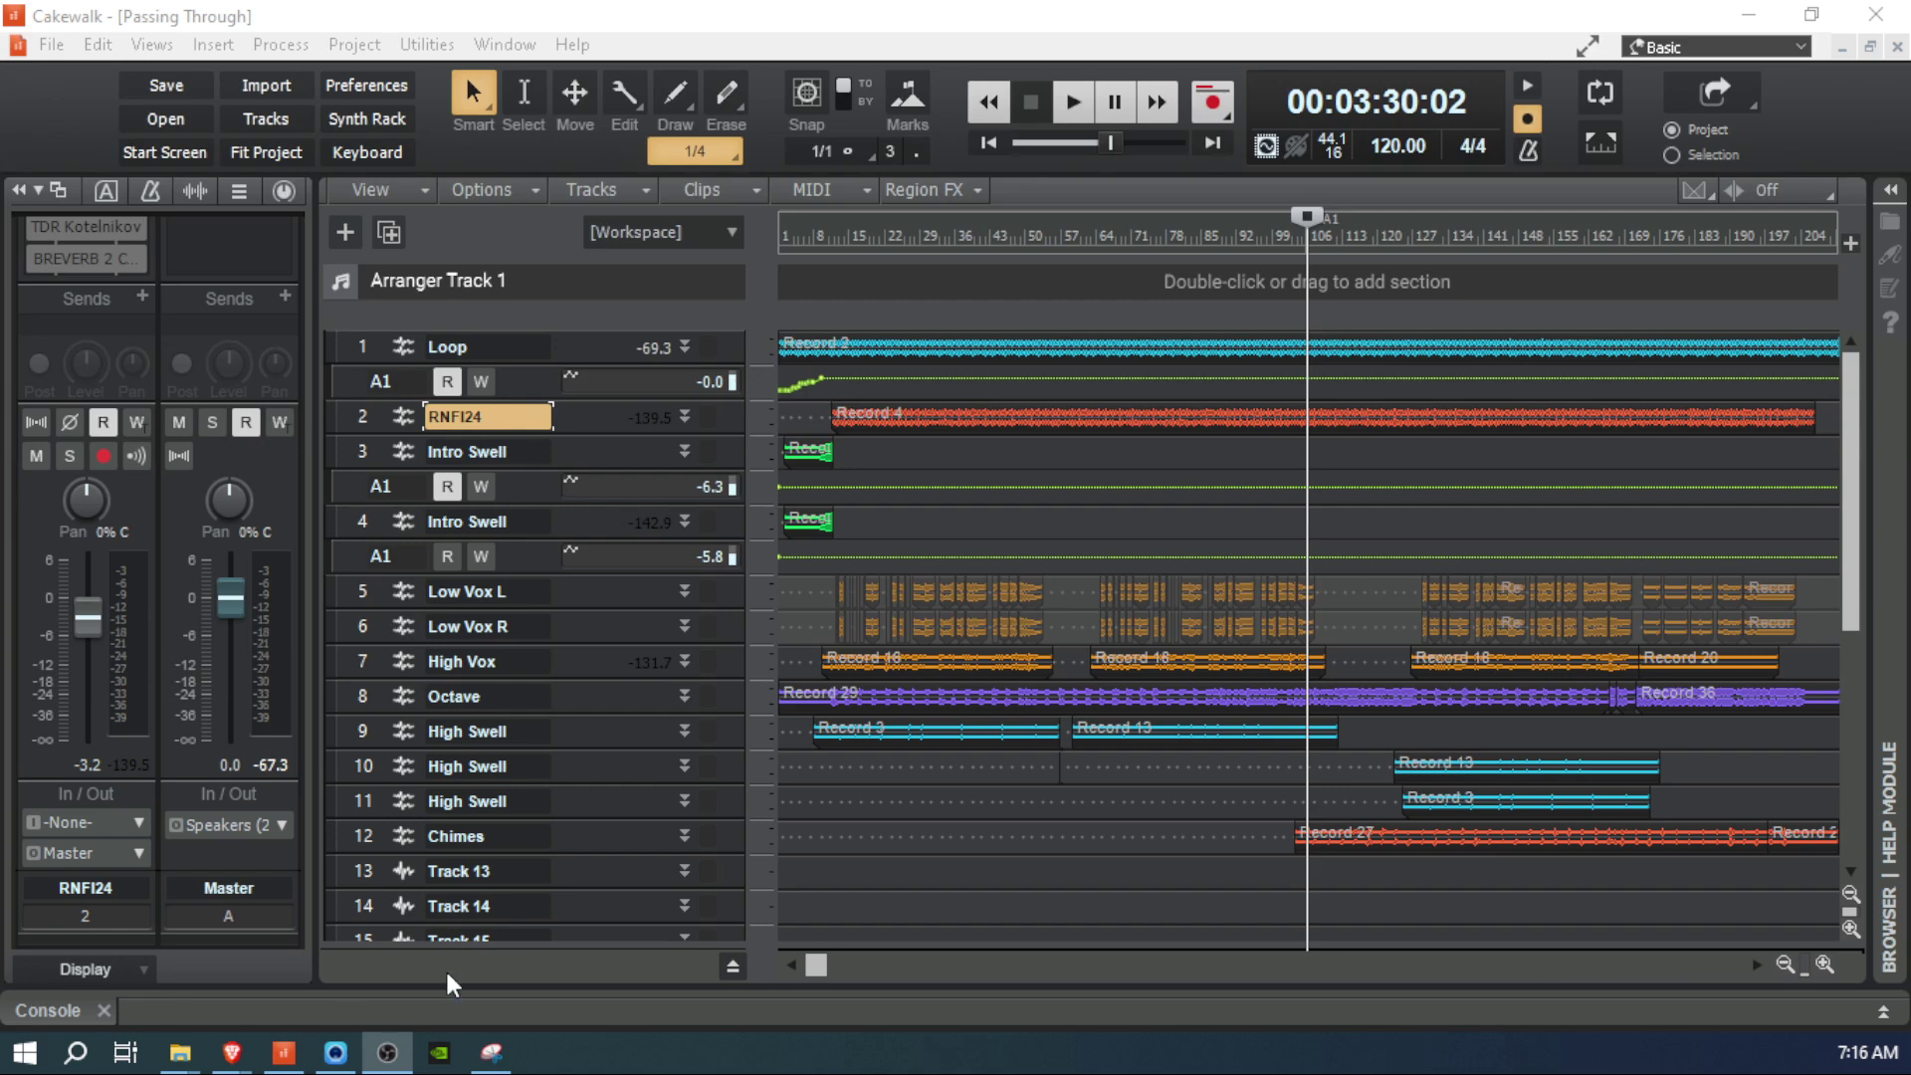
# Step: Look through the track list, then expand the Loop track to inspect its controls and collapse it again
pyautogui.scroll(-2, 642, 856)
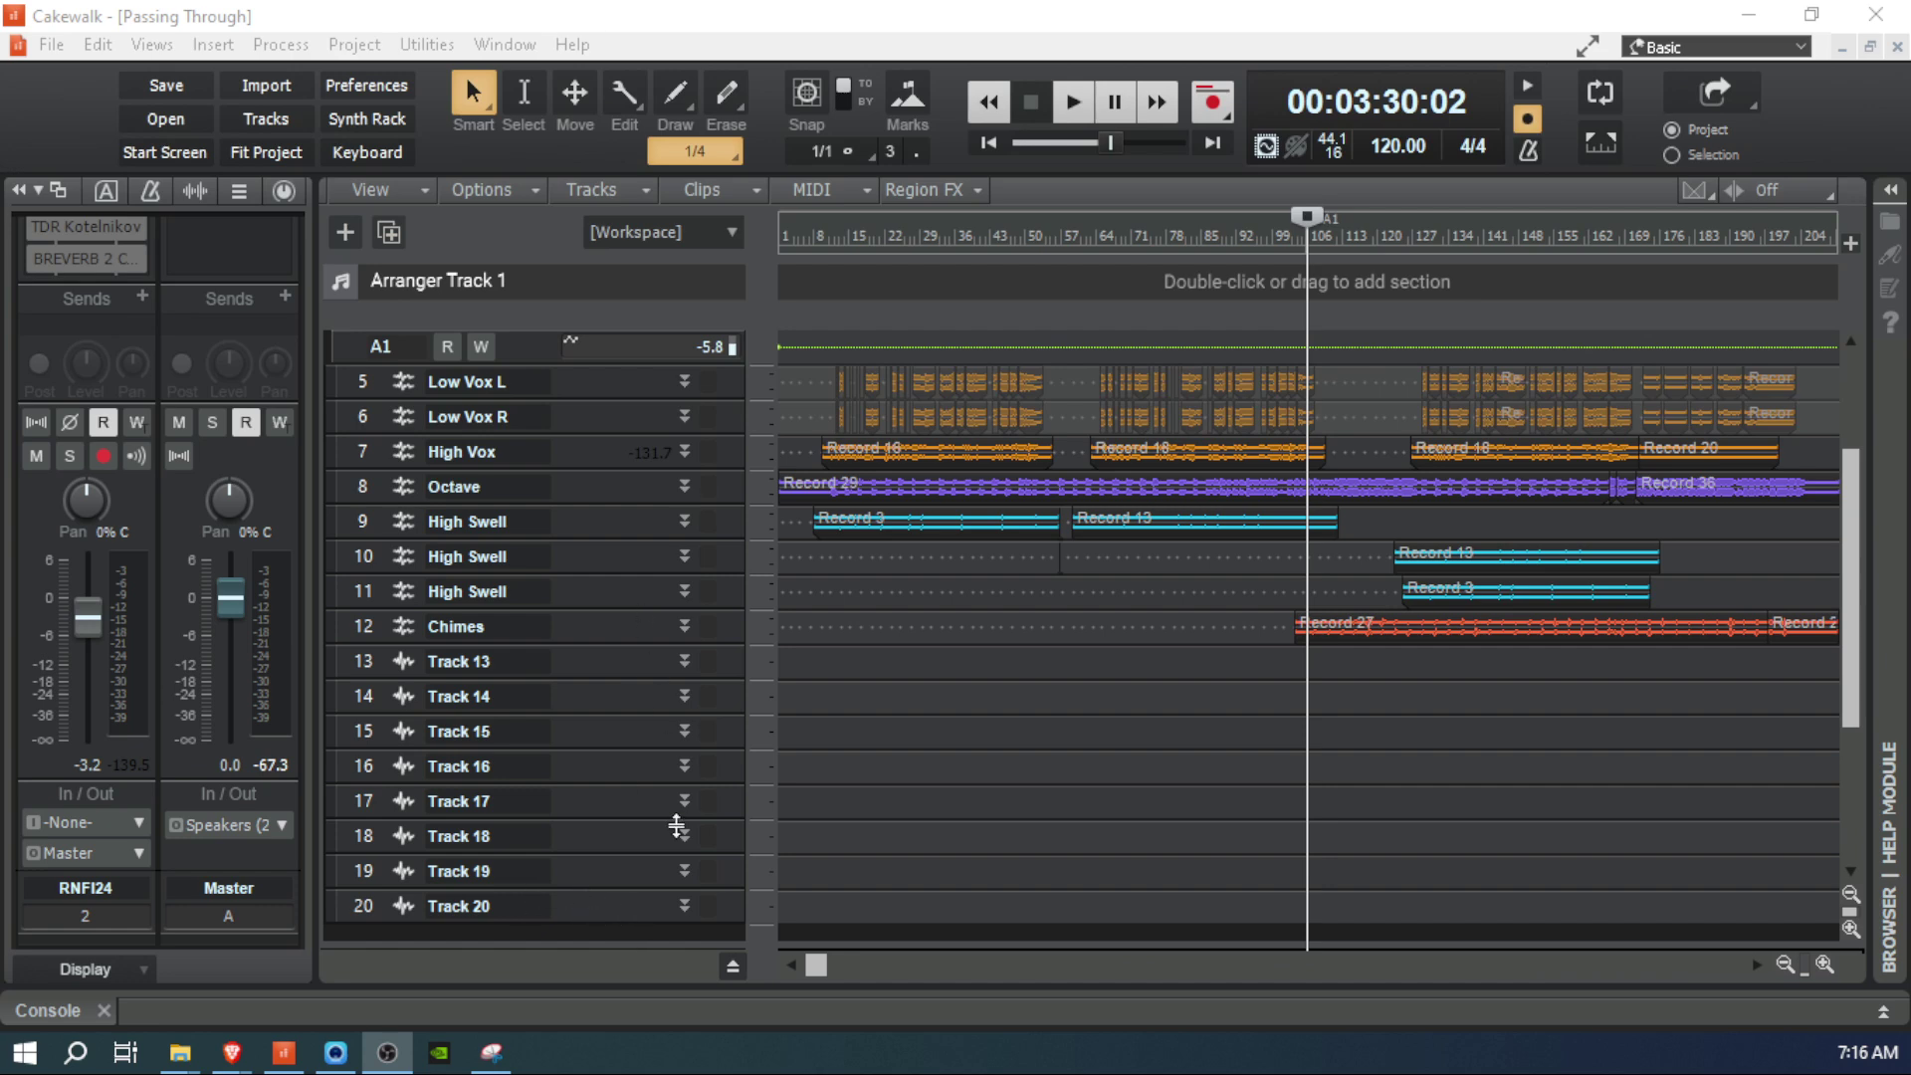
pyautogui.scroll(3, 1176, 675)
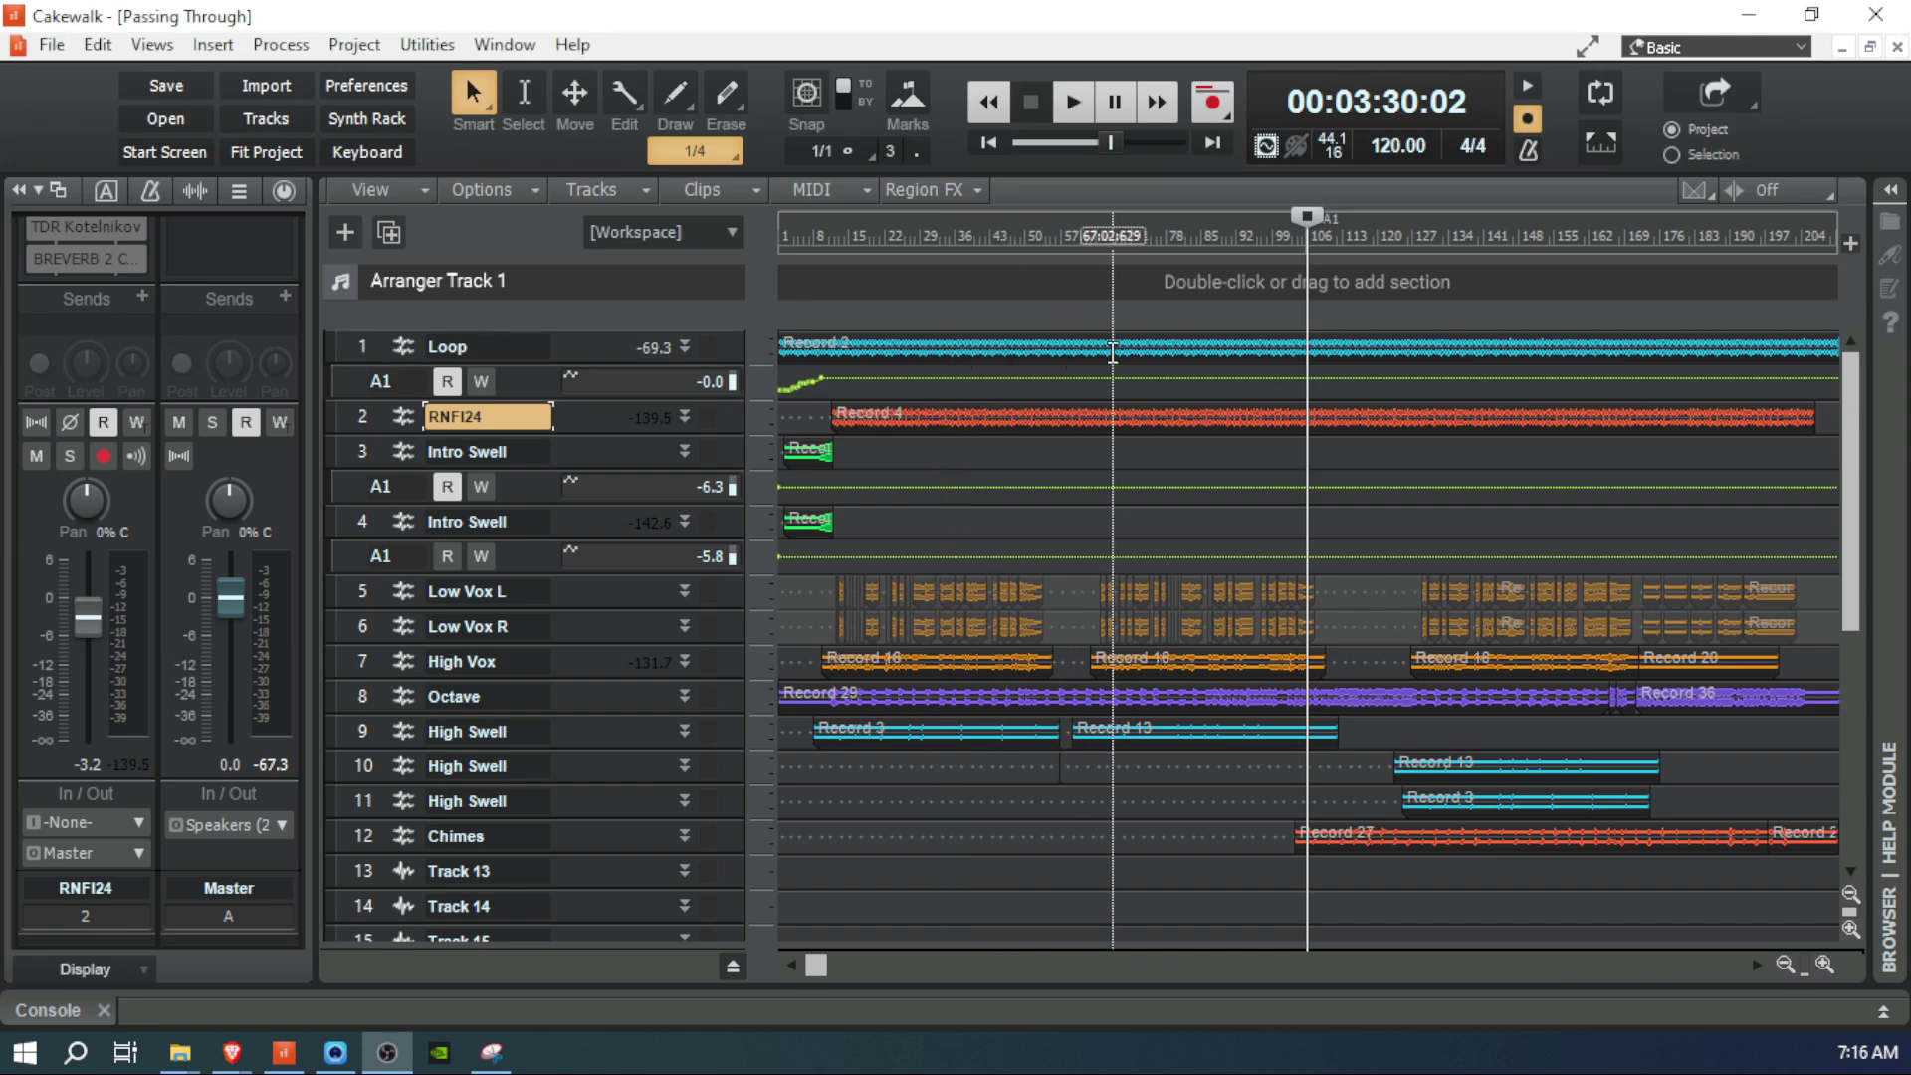
pyautogui.click(1113, 351)
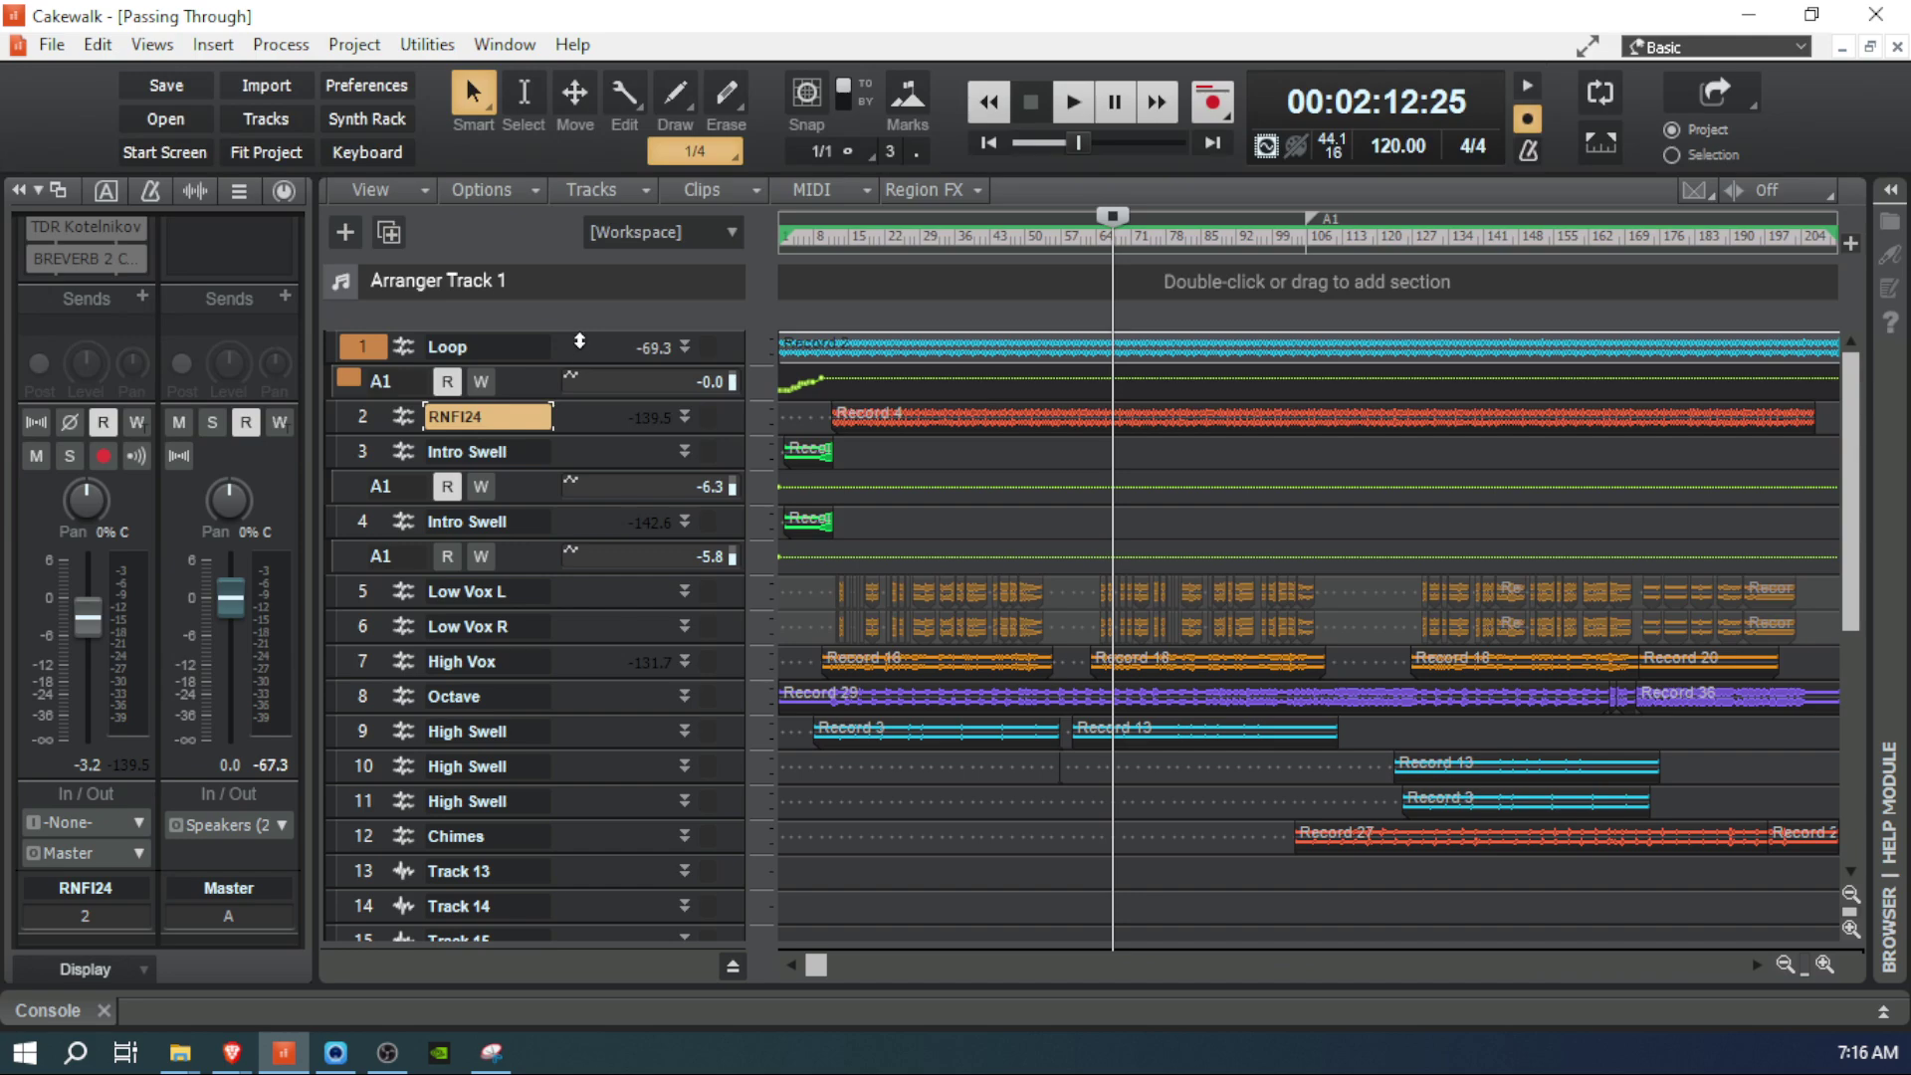
pyautogui.moveTo(579, 366); pyautogui.dragTo(564, 528)
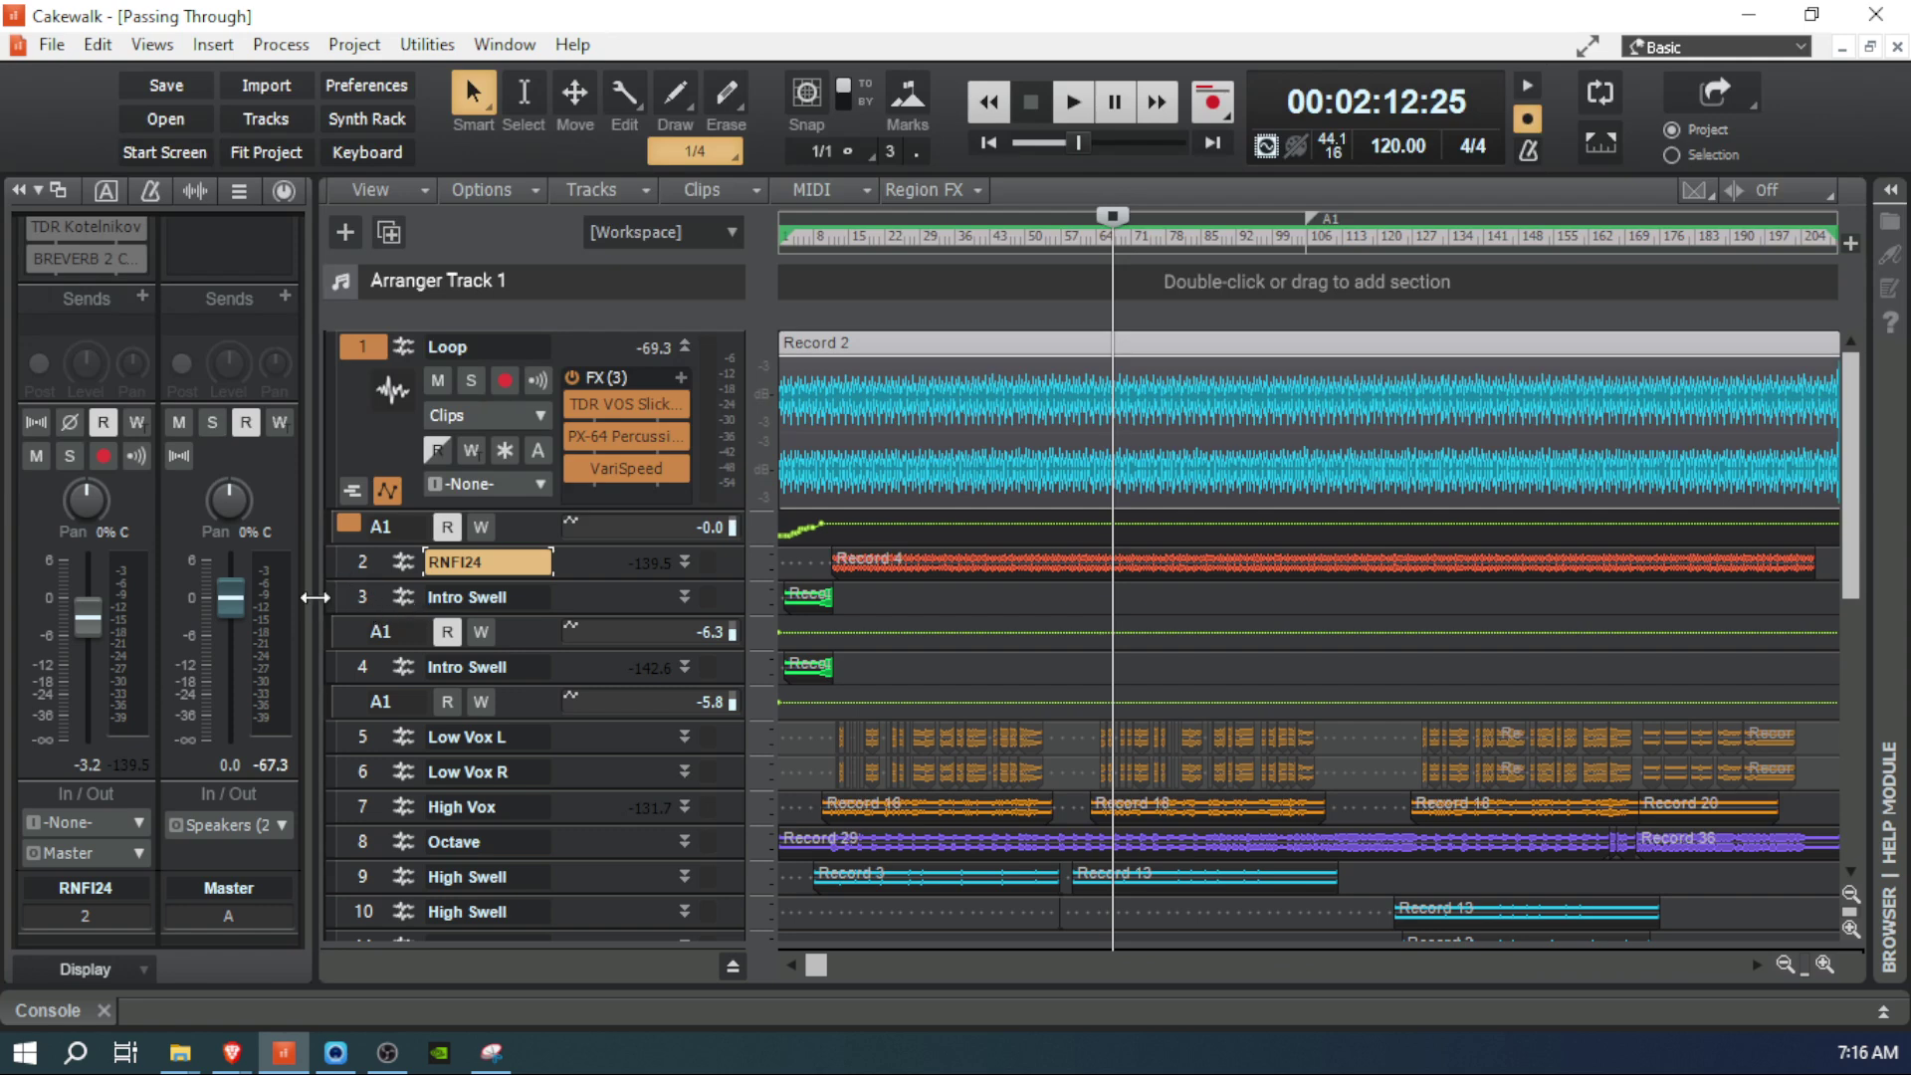
pyautogui.moveTo(314, 597)
pyautogui.mouseDown()
pyautogui.moveTo(197, 588)
pyautogui.moveTo(341, 609)
pyautogui.mouseUp()
pyautogui.moveTo(547, 508); pyautogui.dragTo(484, 292)
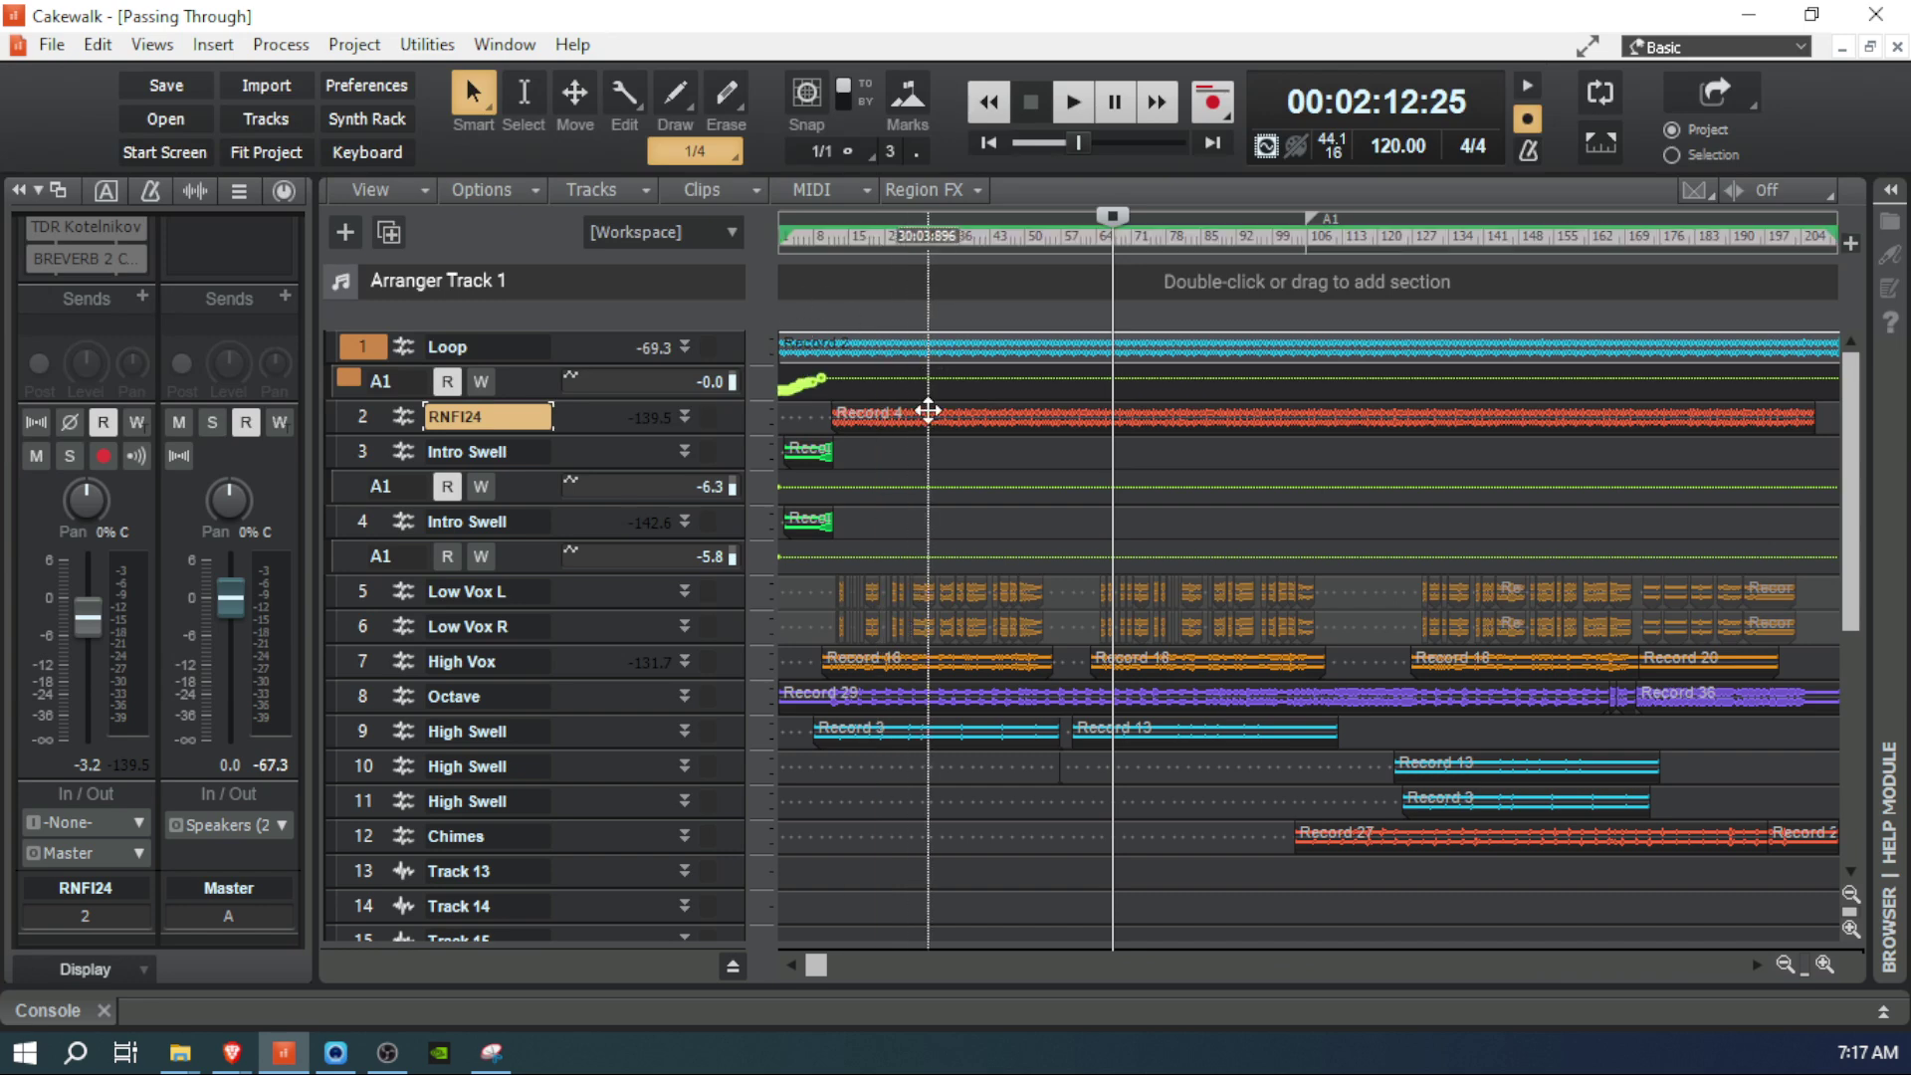
# Step: Select the first Octave clip at about 1:11, then briefly expand the Loop track to inspect its controls
pyautogui.click(929, 416)
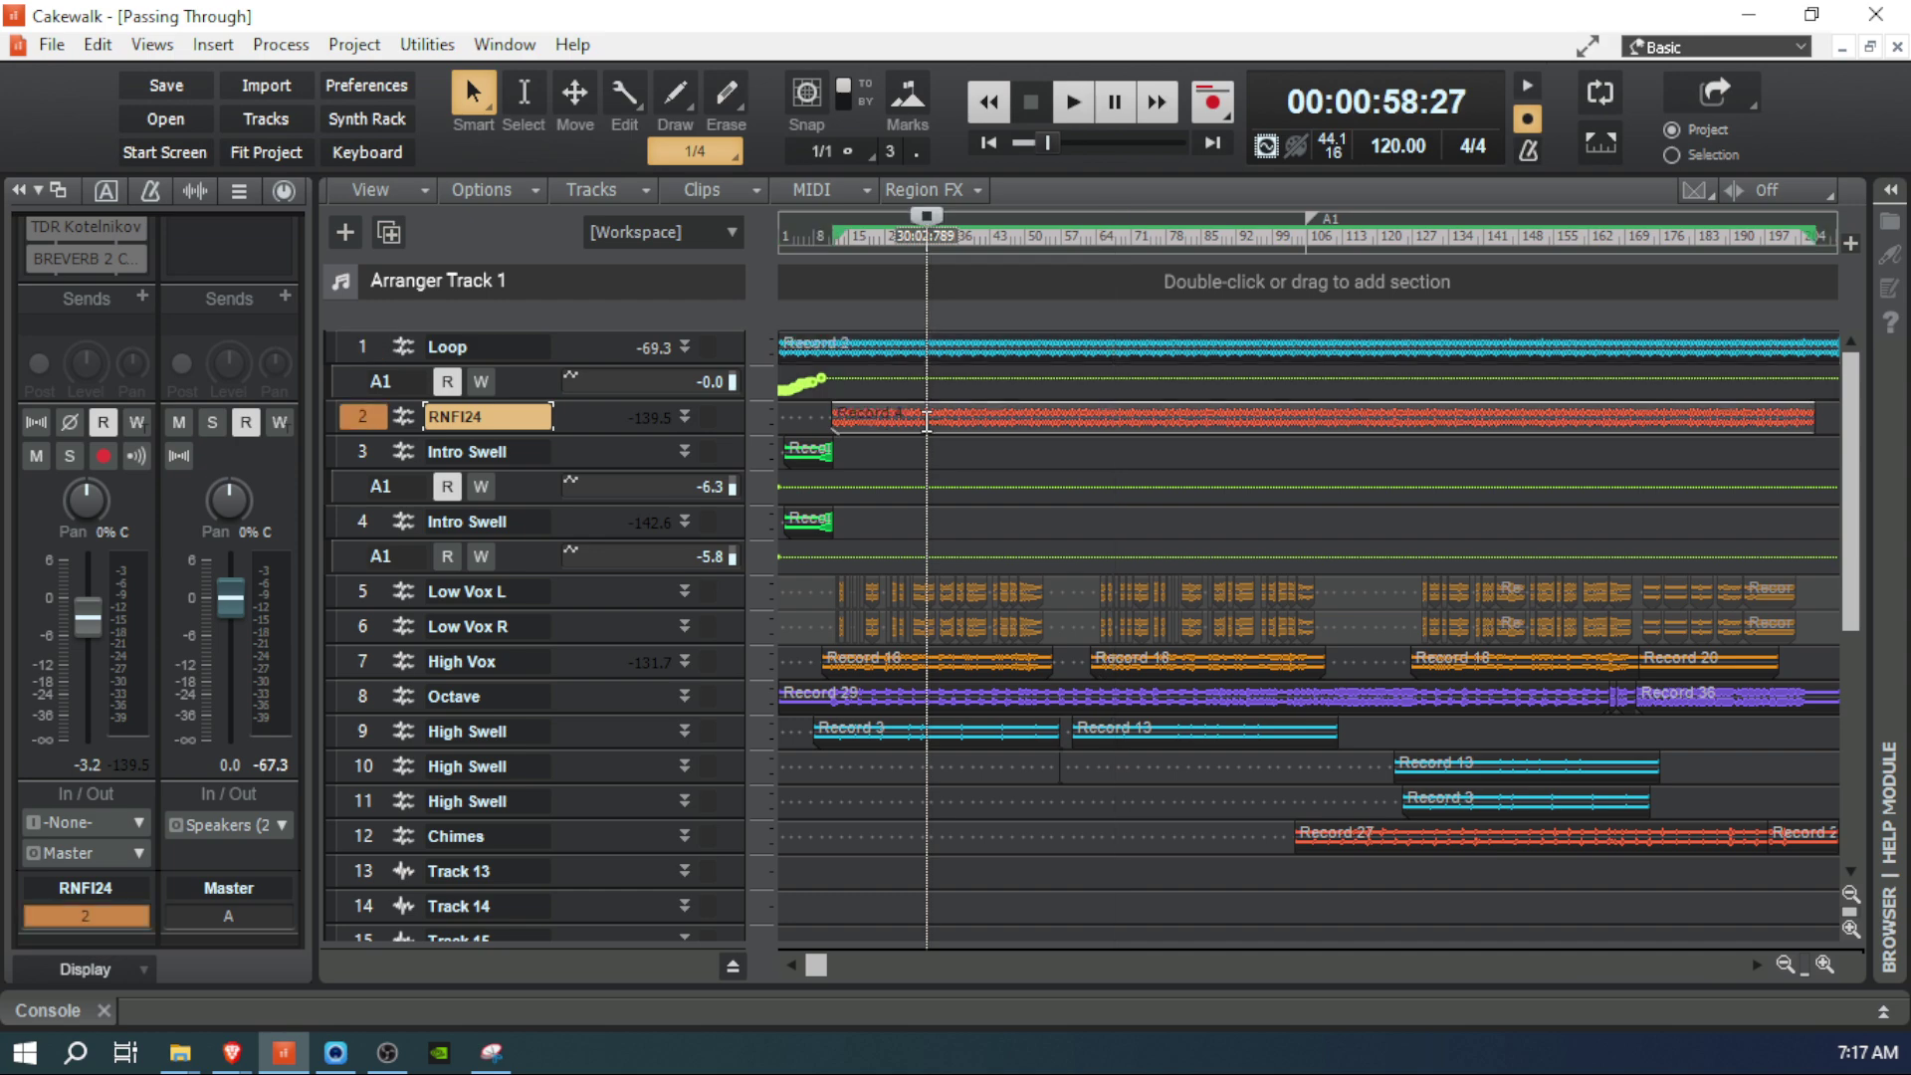
pyautogui.click(958, 702)
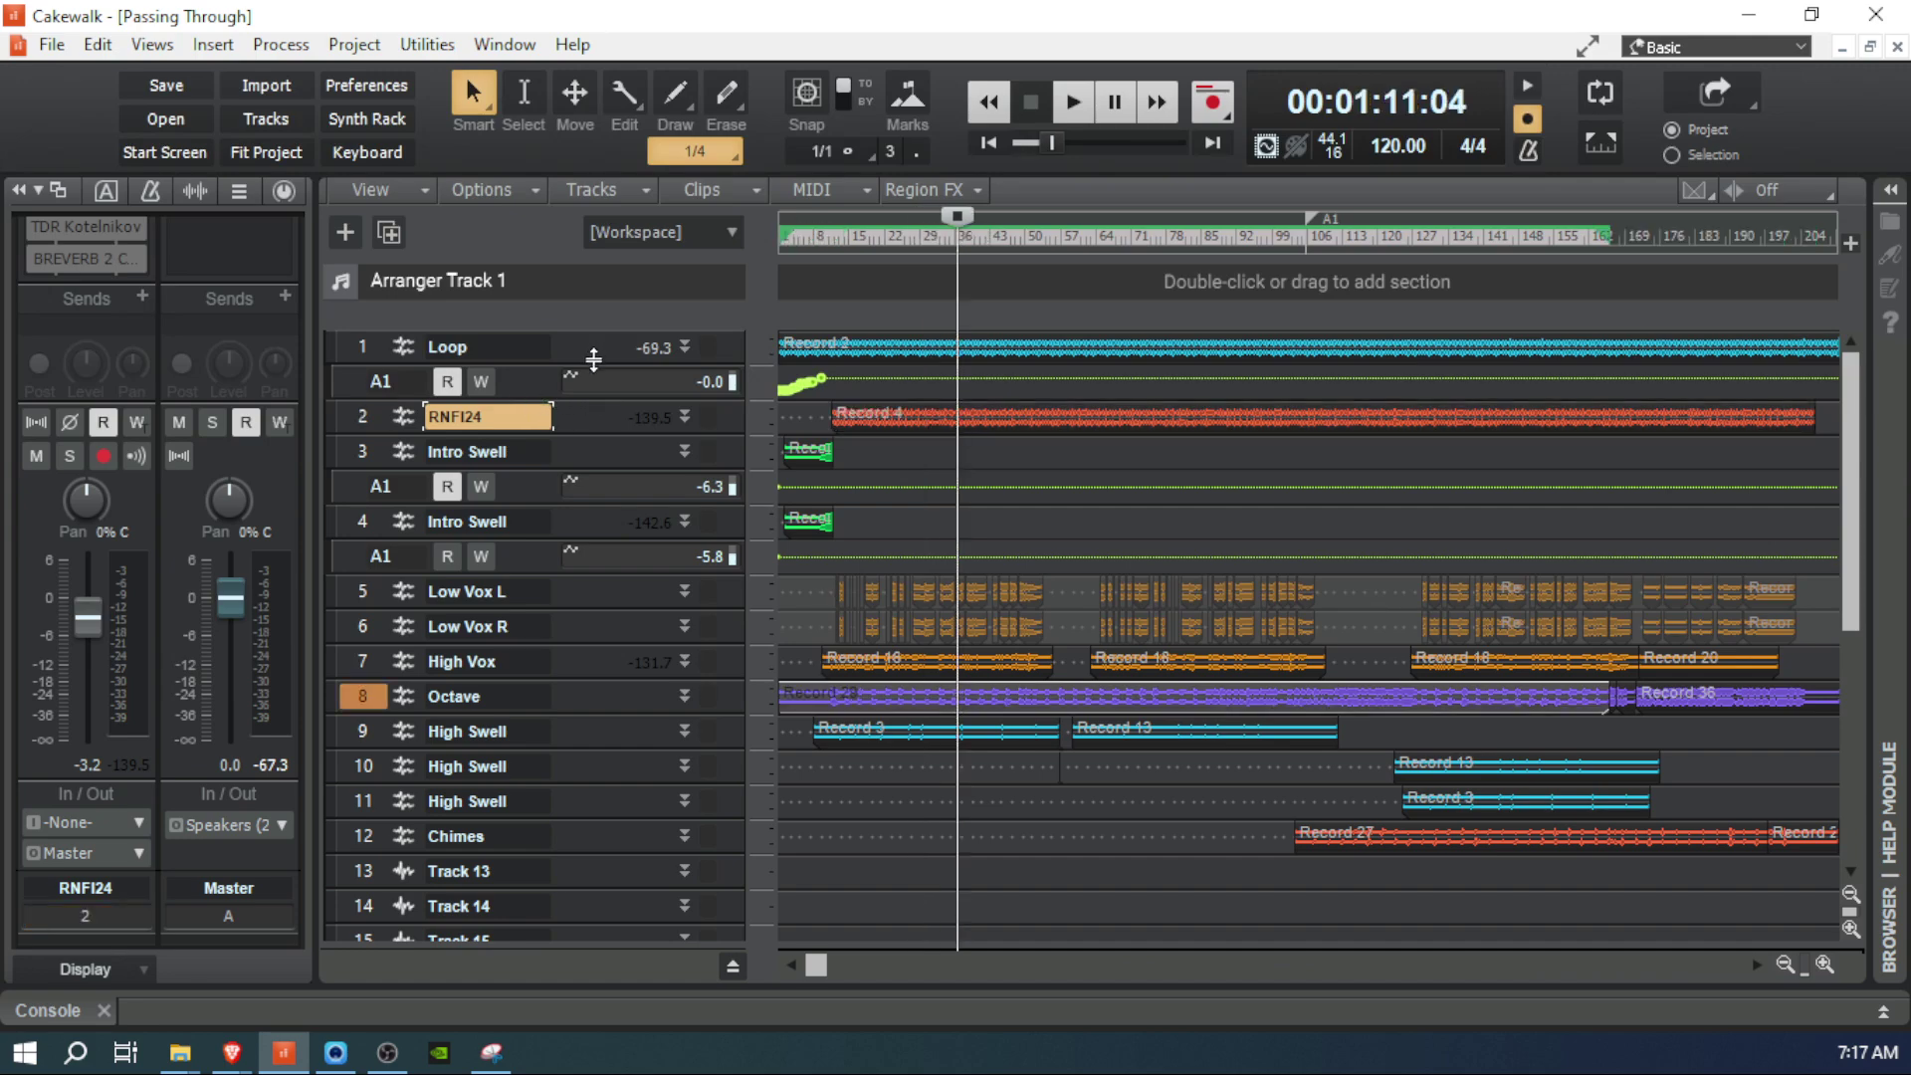
pyautogui.moveTo(593, 361); pyautogui.dragTo(593, 542)
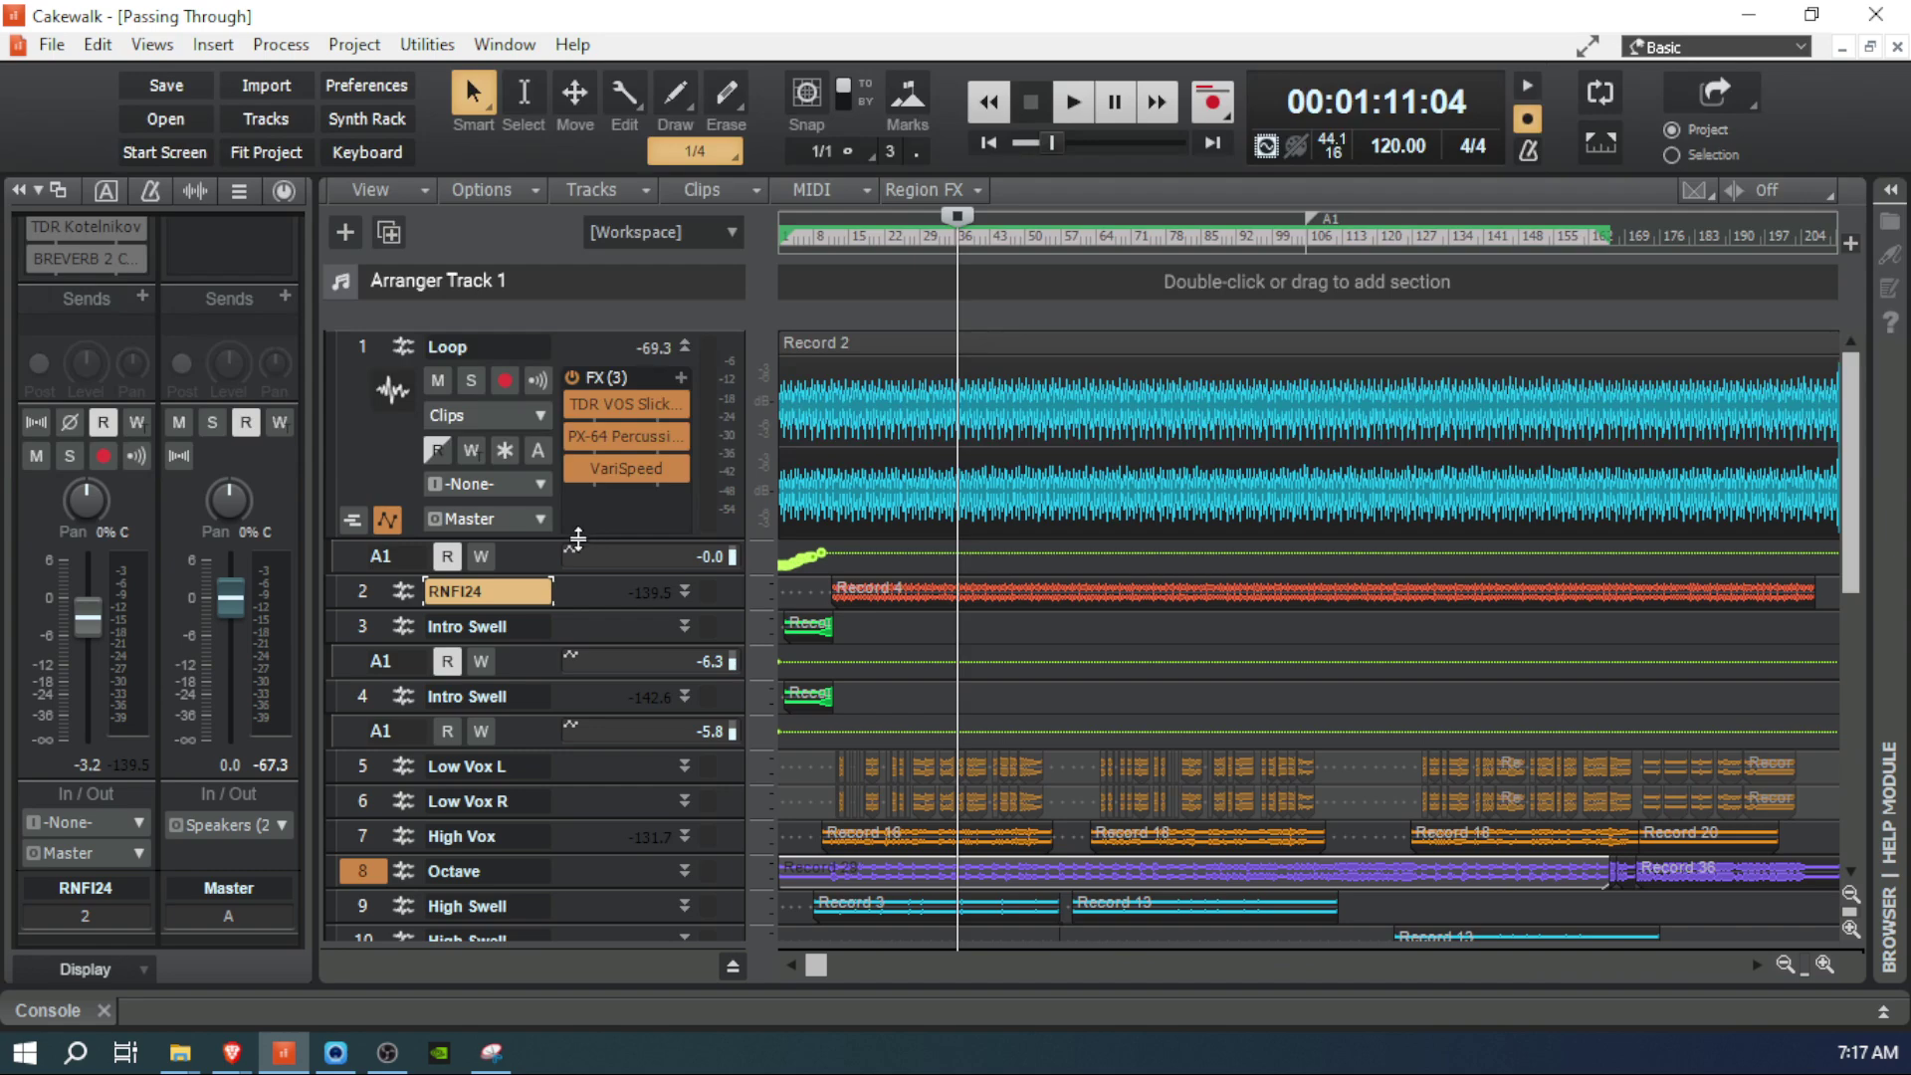
pyautogui.moveTo(577, 538); pyautogui.dragTo(607, 471)
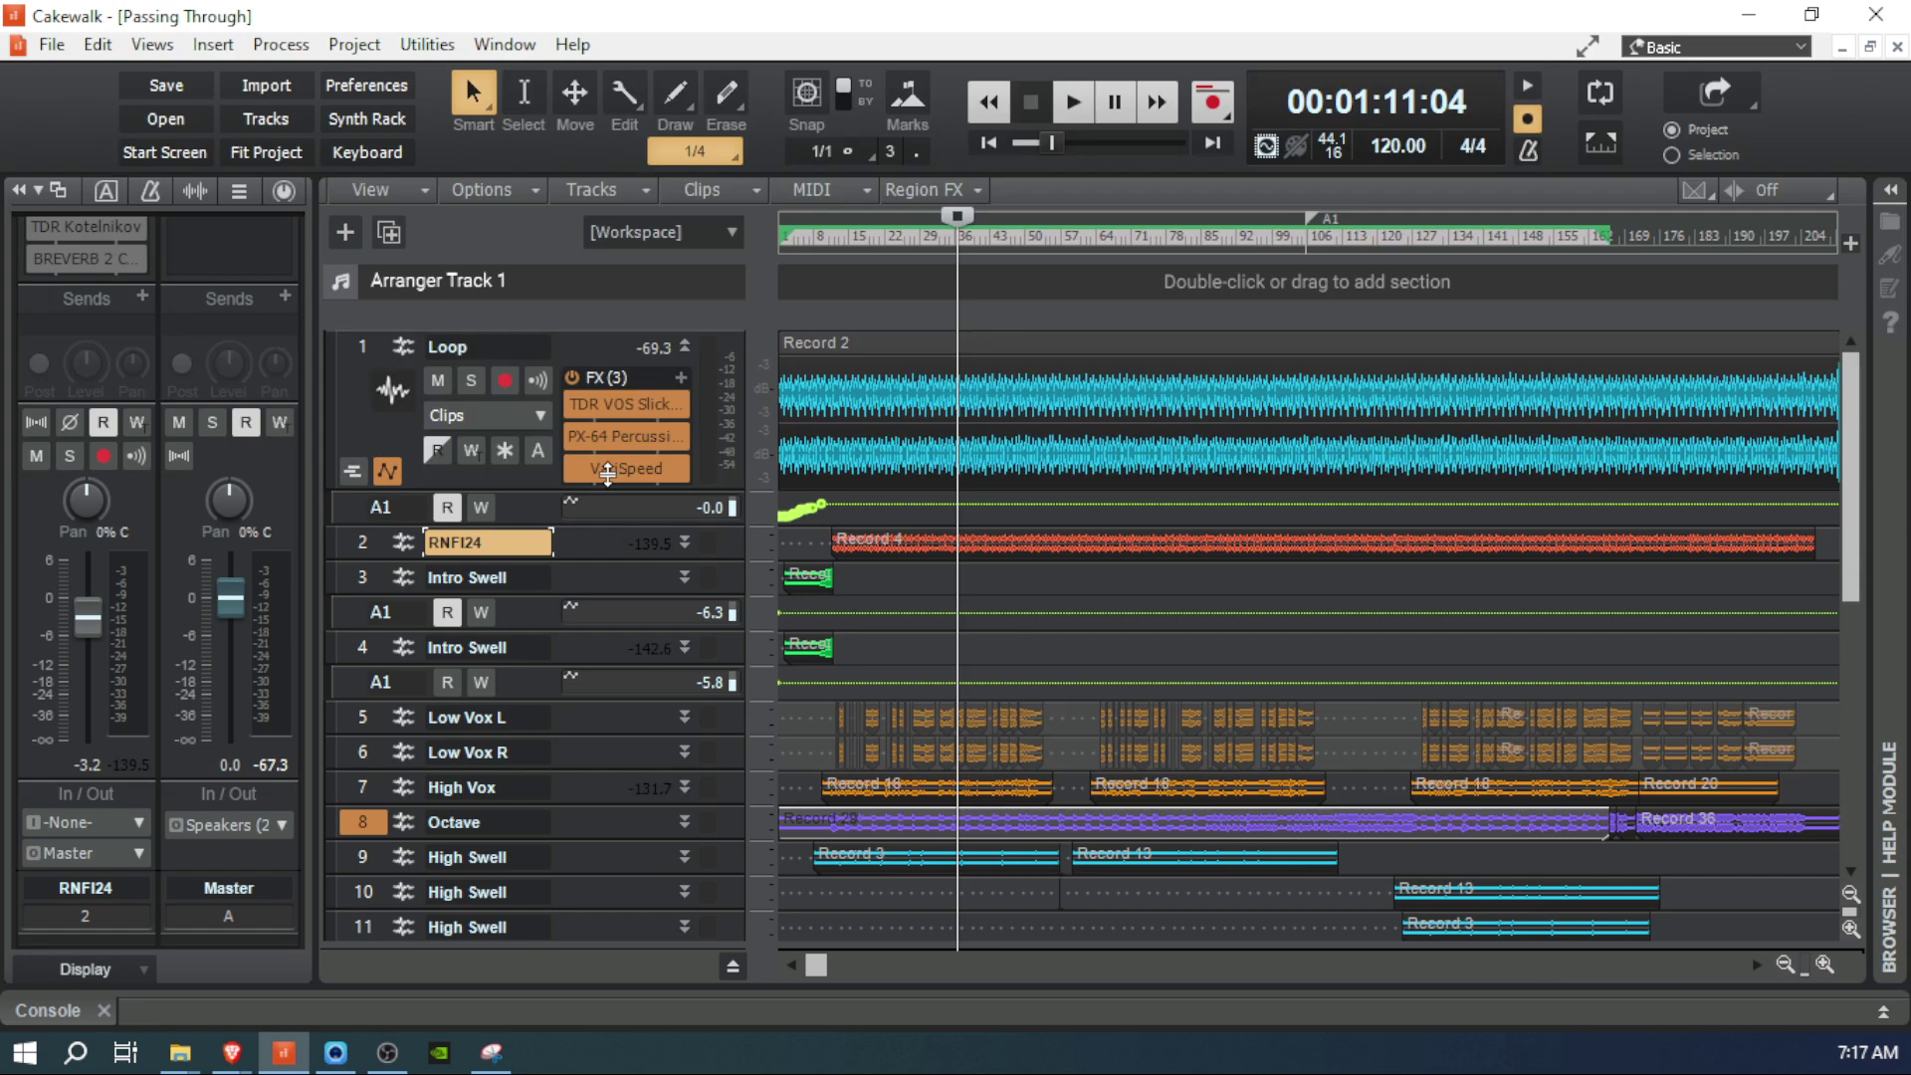
pyautogui.moveTo(607, 472); pyautogui.dragTo(600, 333)
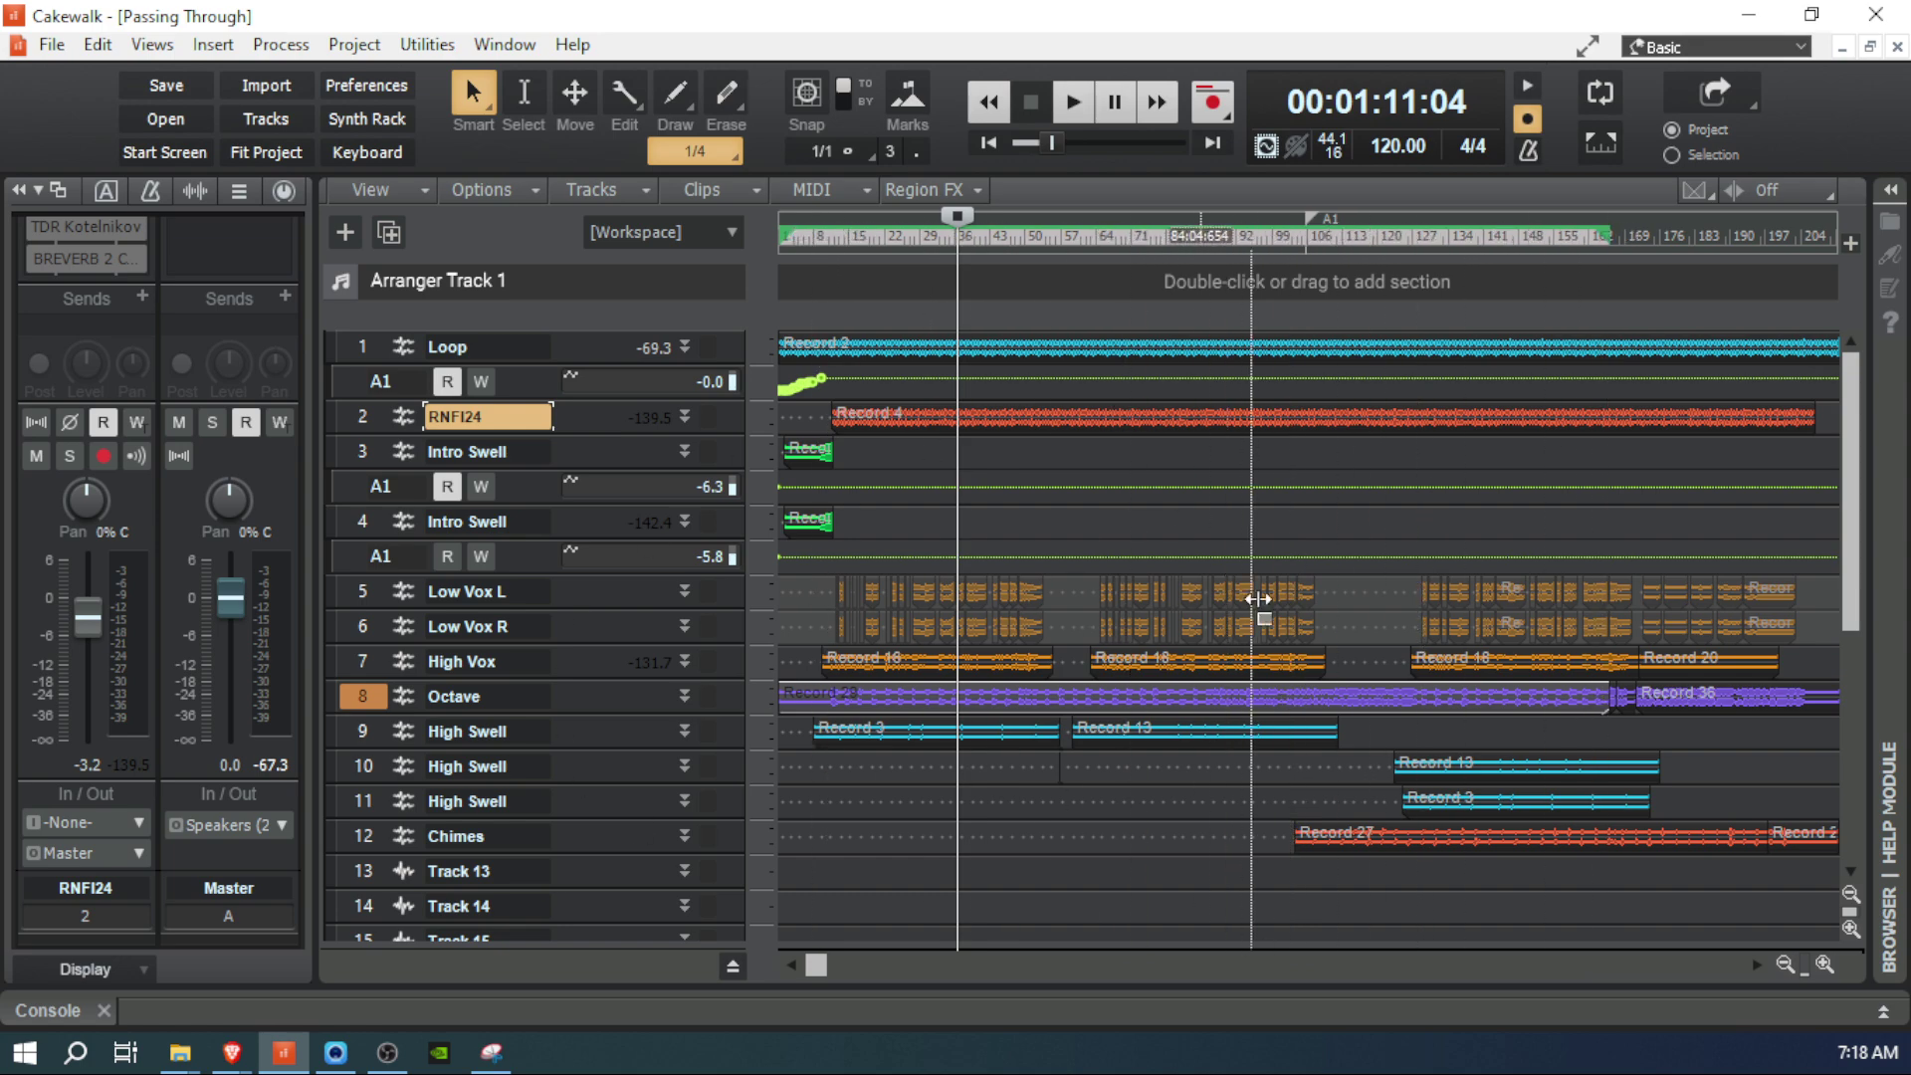
# Step: Play the project from about 1:11, stop playback, and return the playhead to the project start
pyautogui.click(1072, 100)
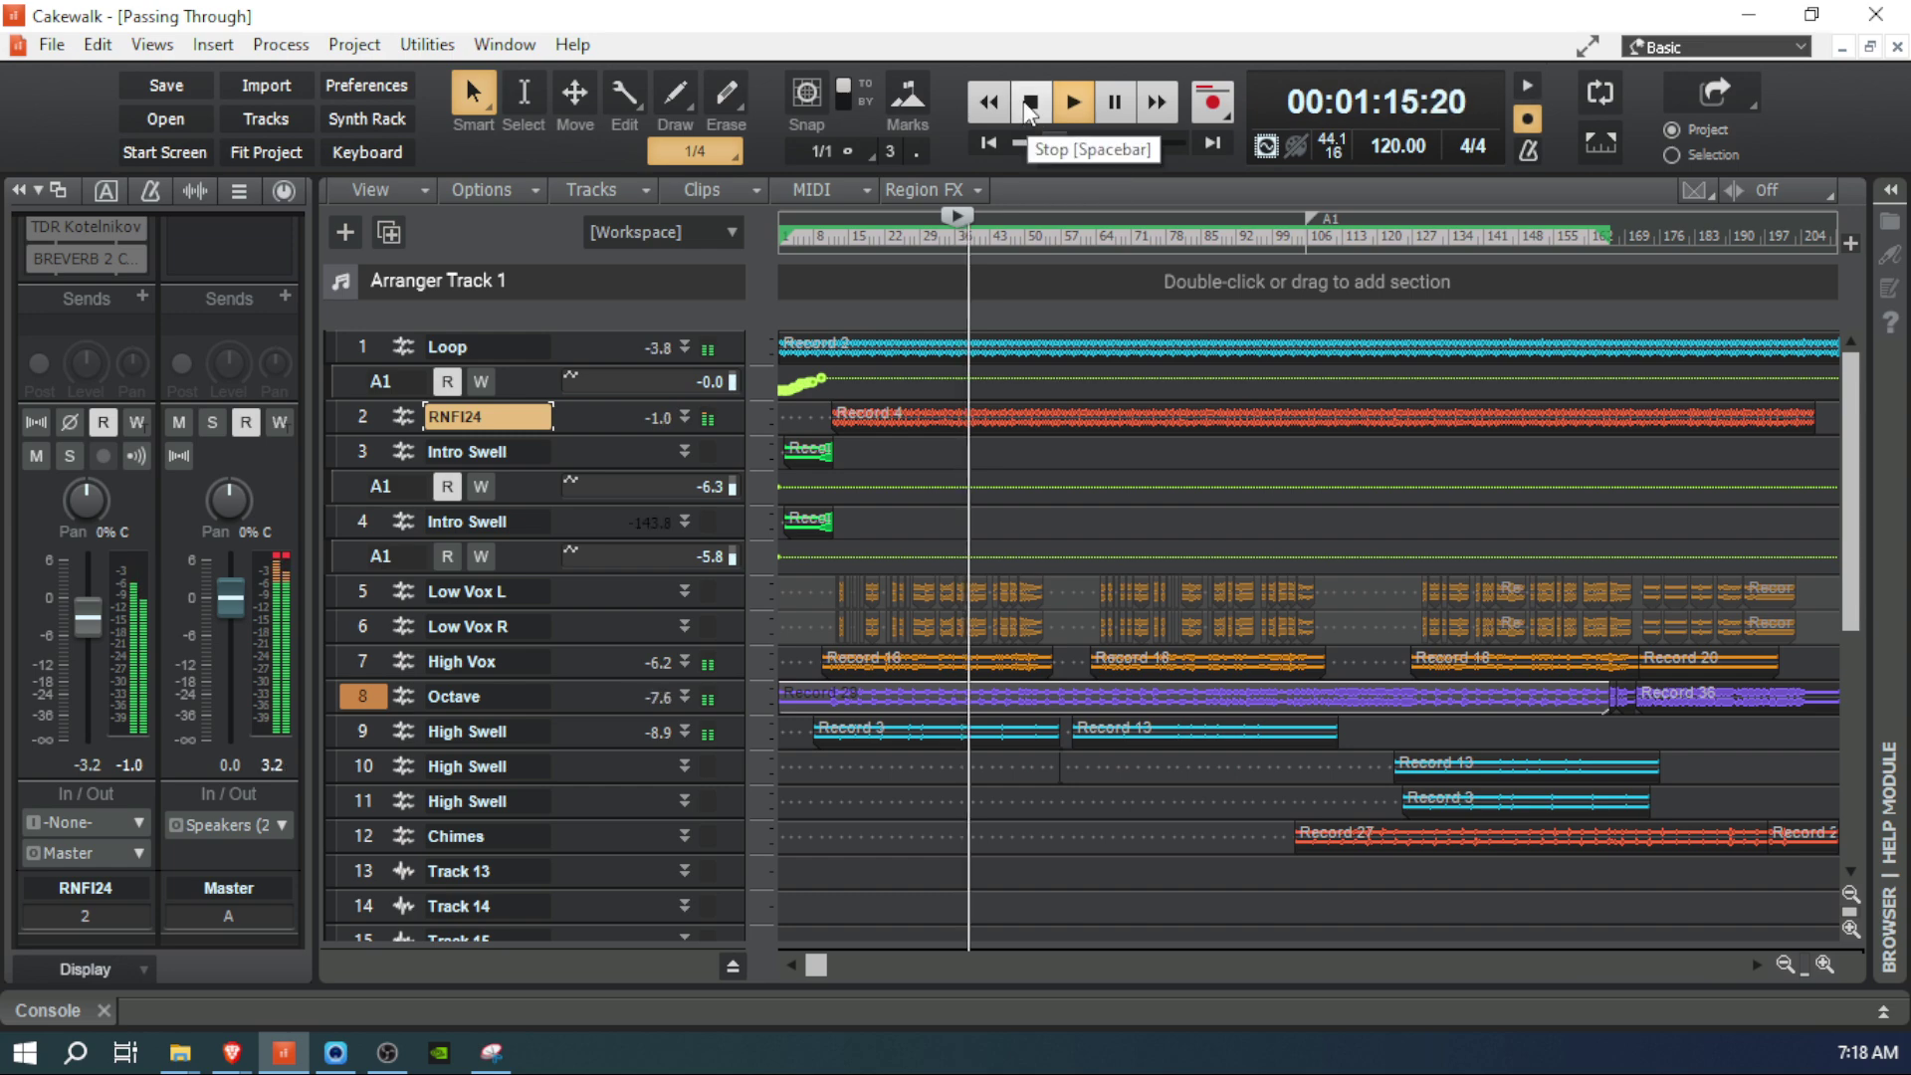
pyautogui.click(1024, 100)
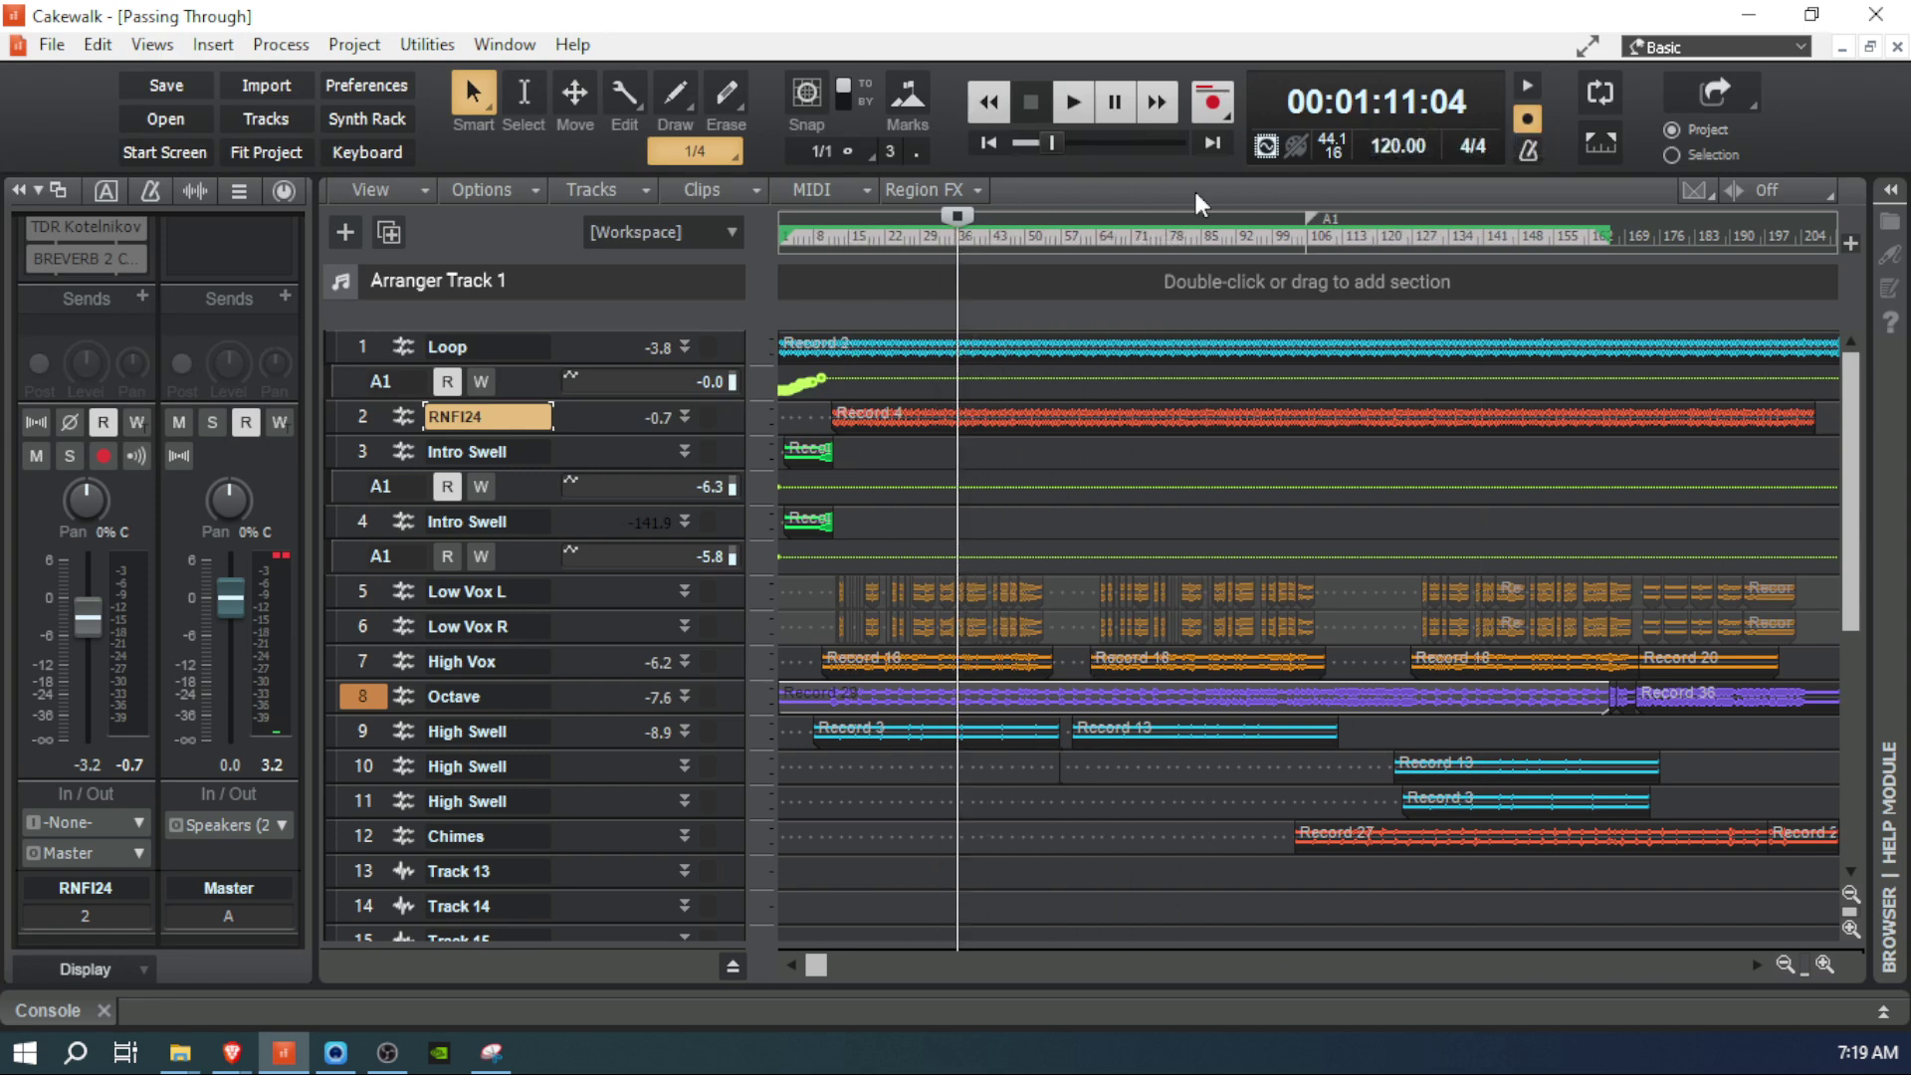
pyautogui.click(989, 142)
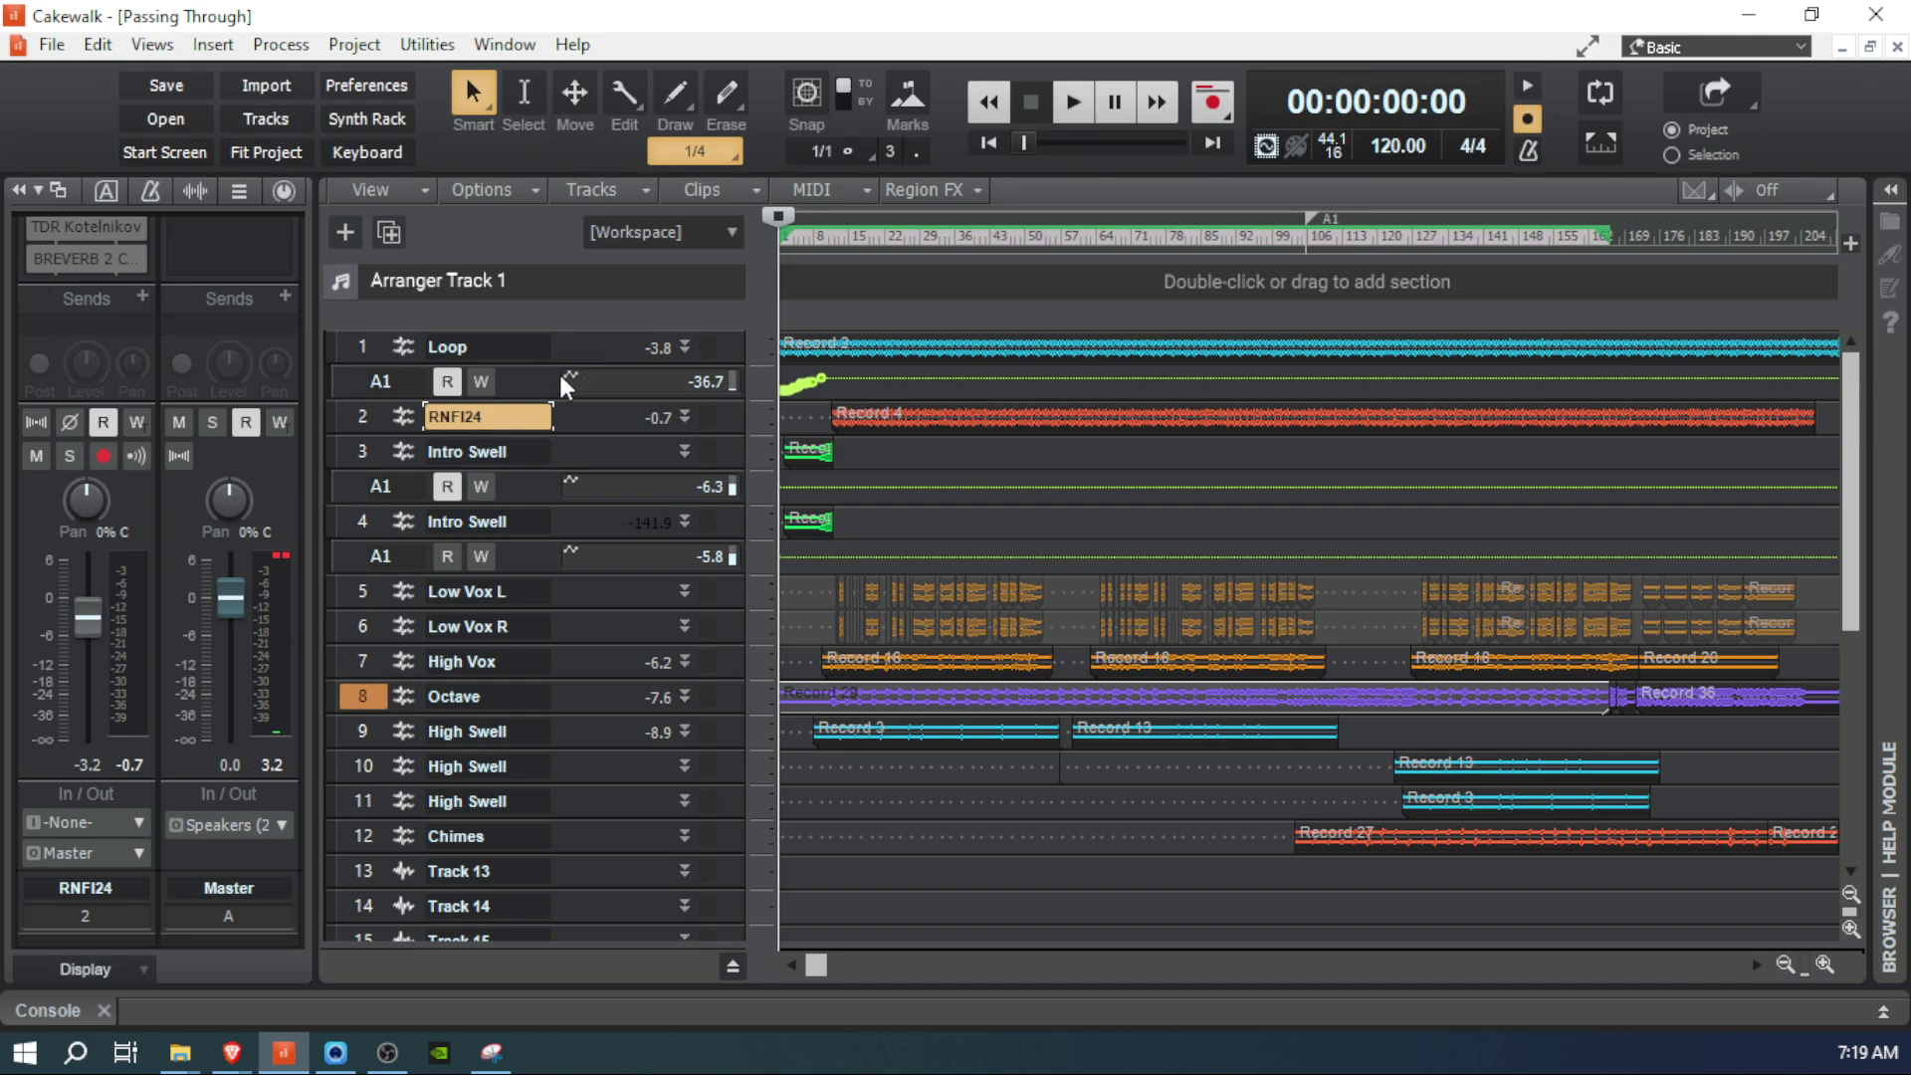
# Step: Expand the Loop track, mute it, and play the mix from about 1:10
pyautogui.moveTo(561, 361); pyautogui.dragTo(568, 549)
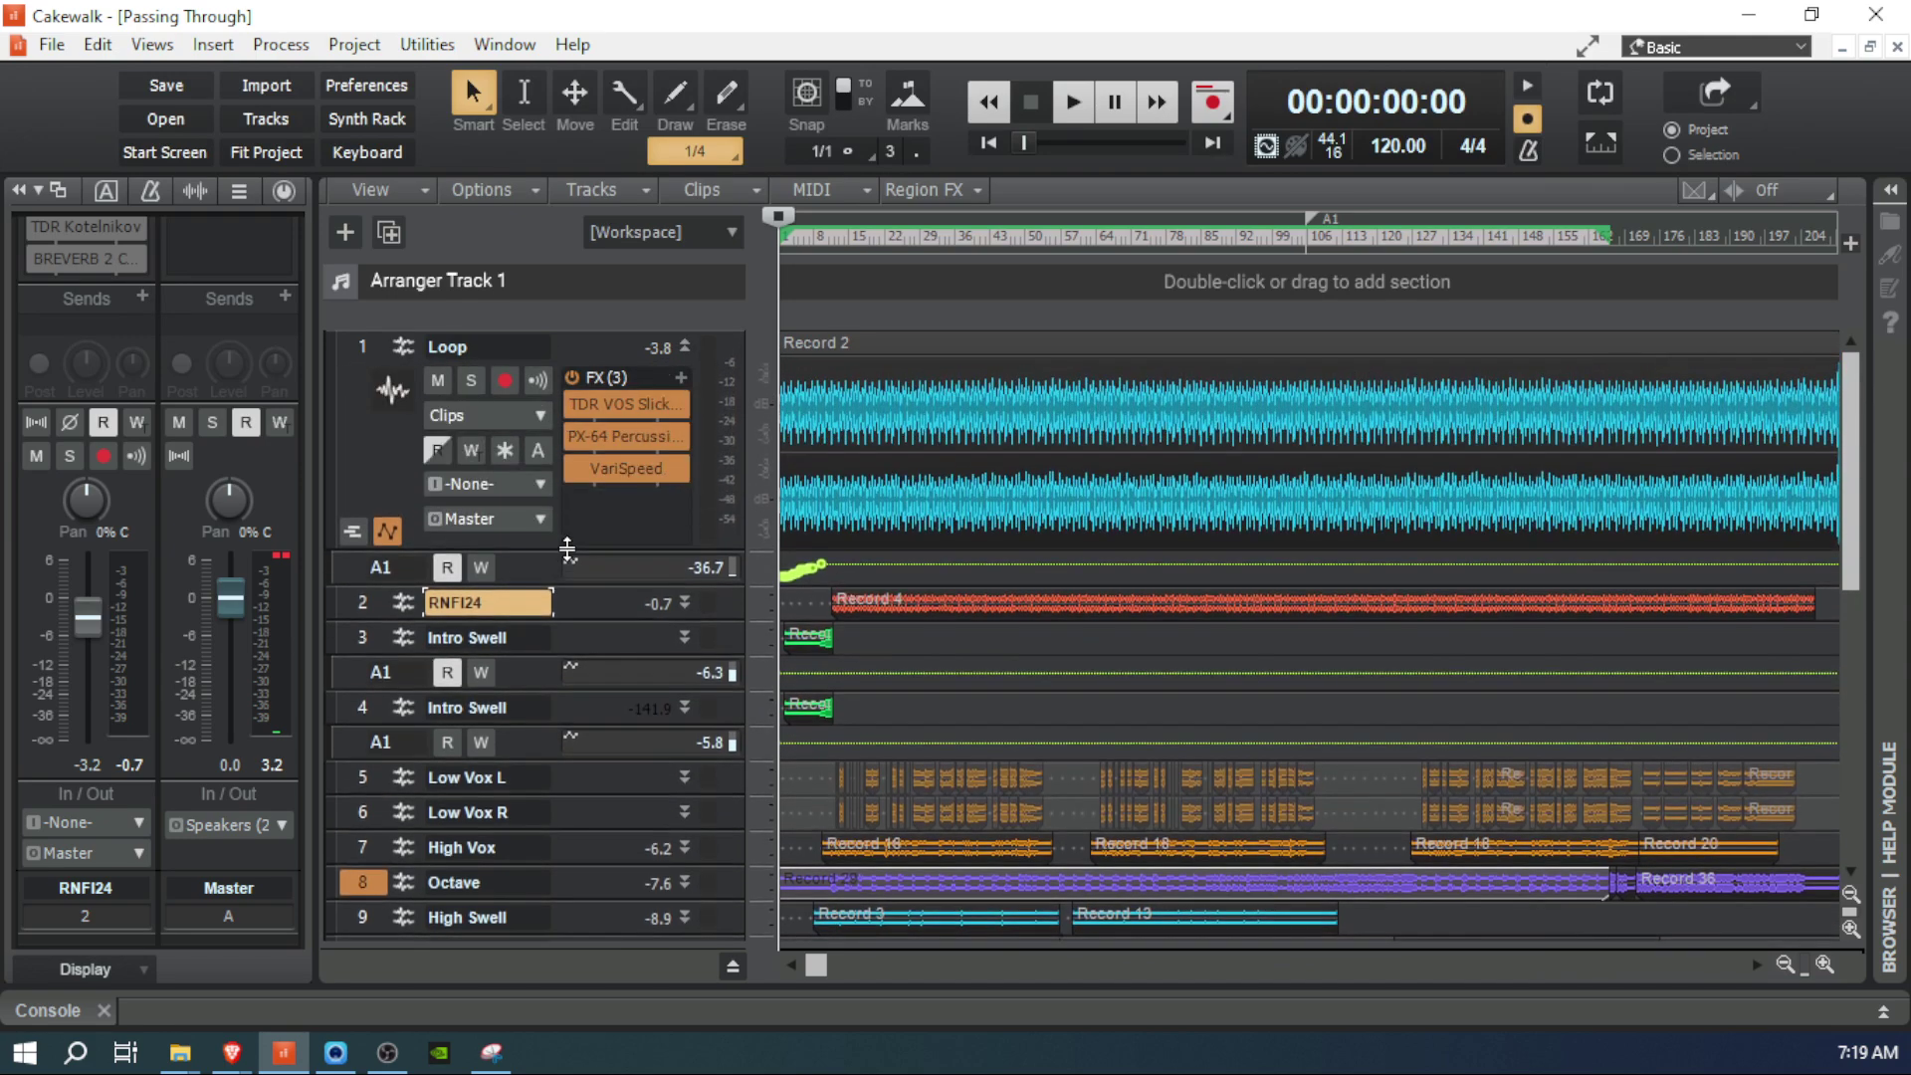
pyautogui.click(438, 381)
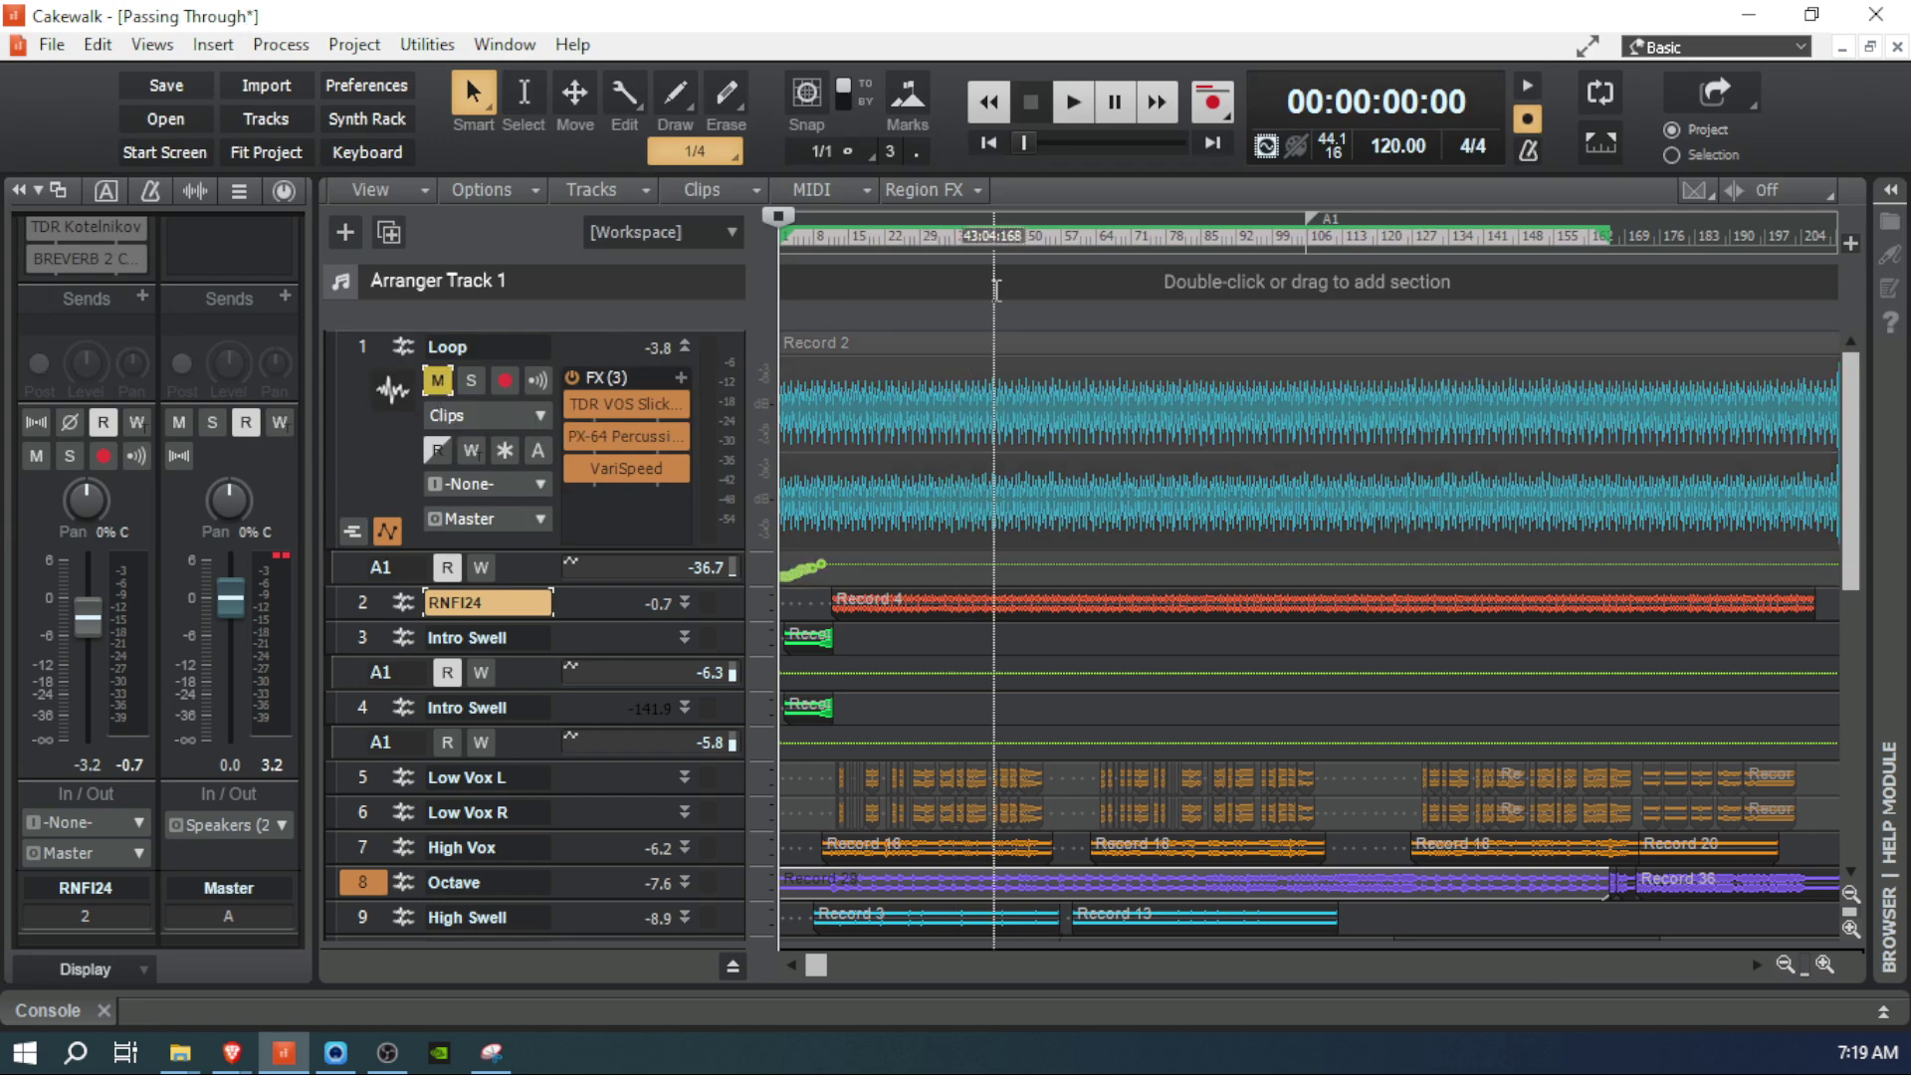
pyautogui.click(955, 414)
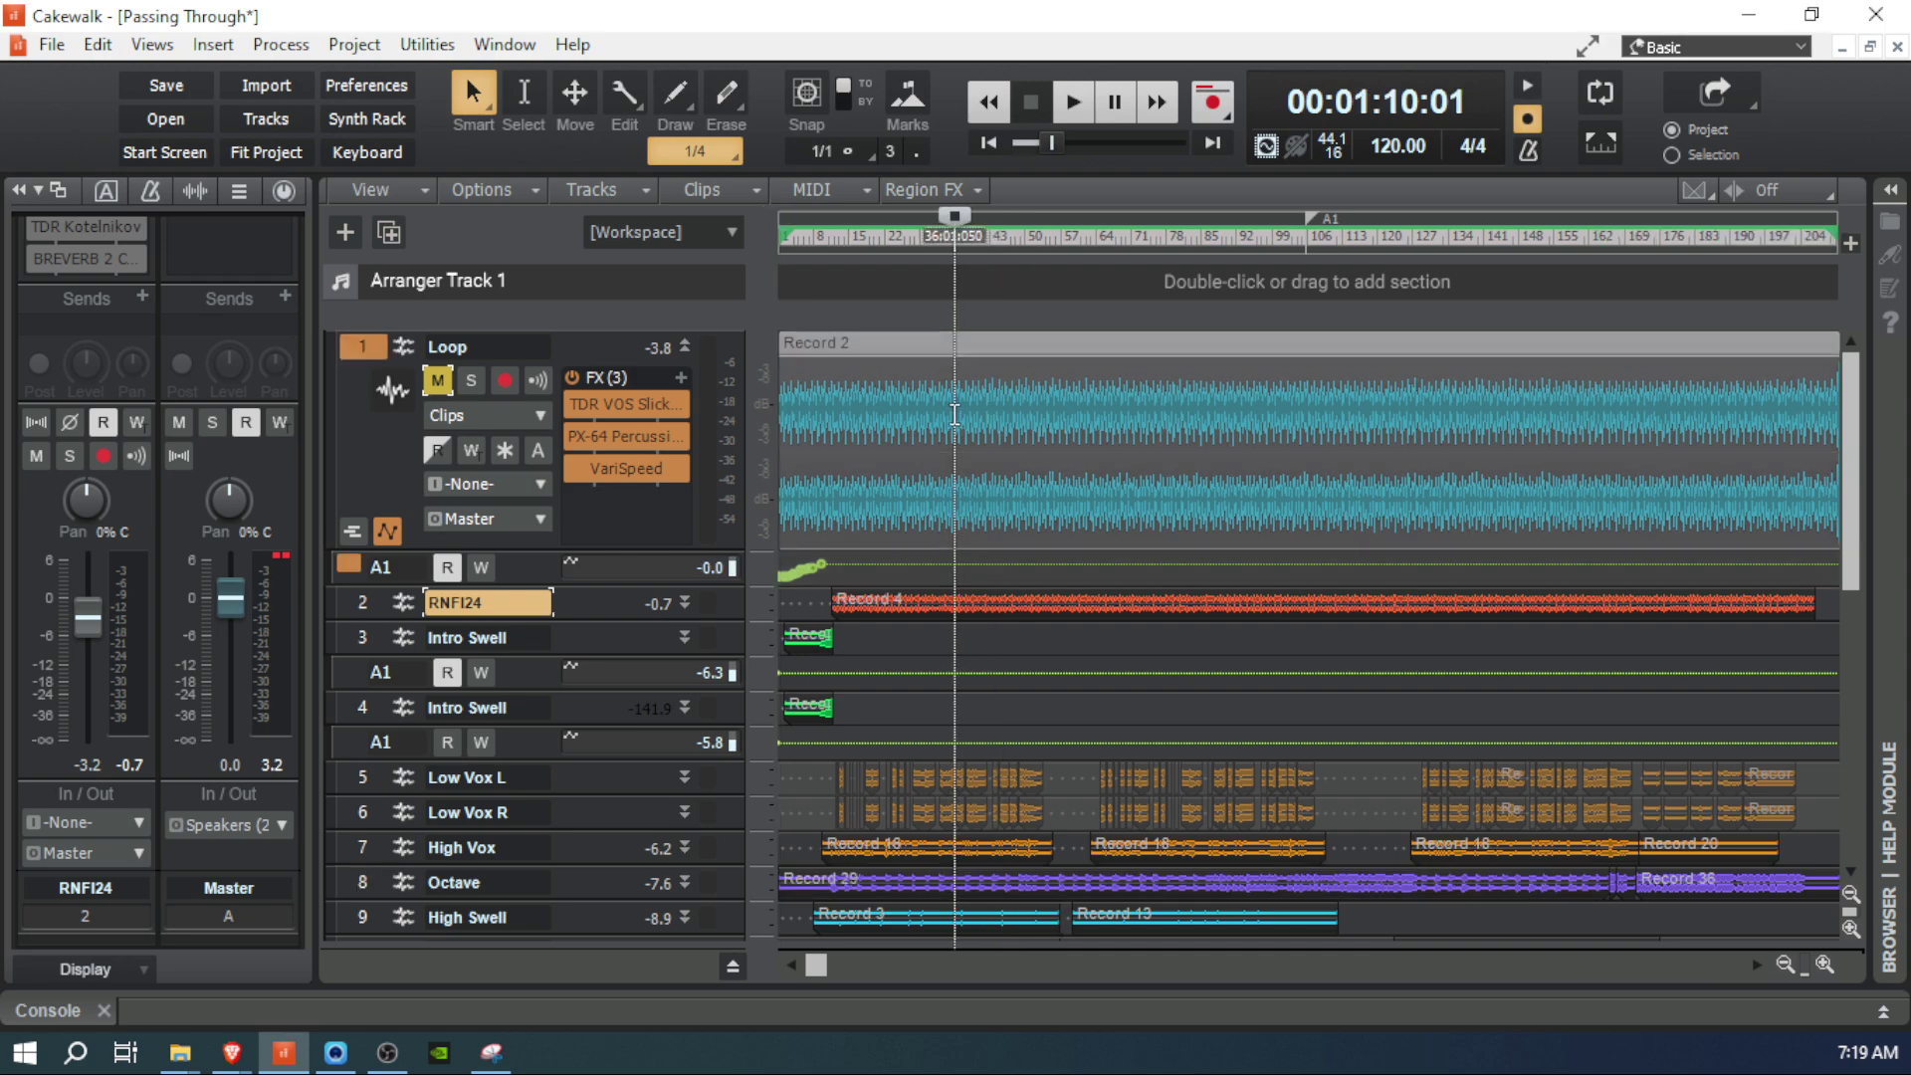
pyautogui.press('space')
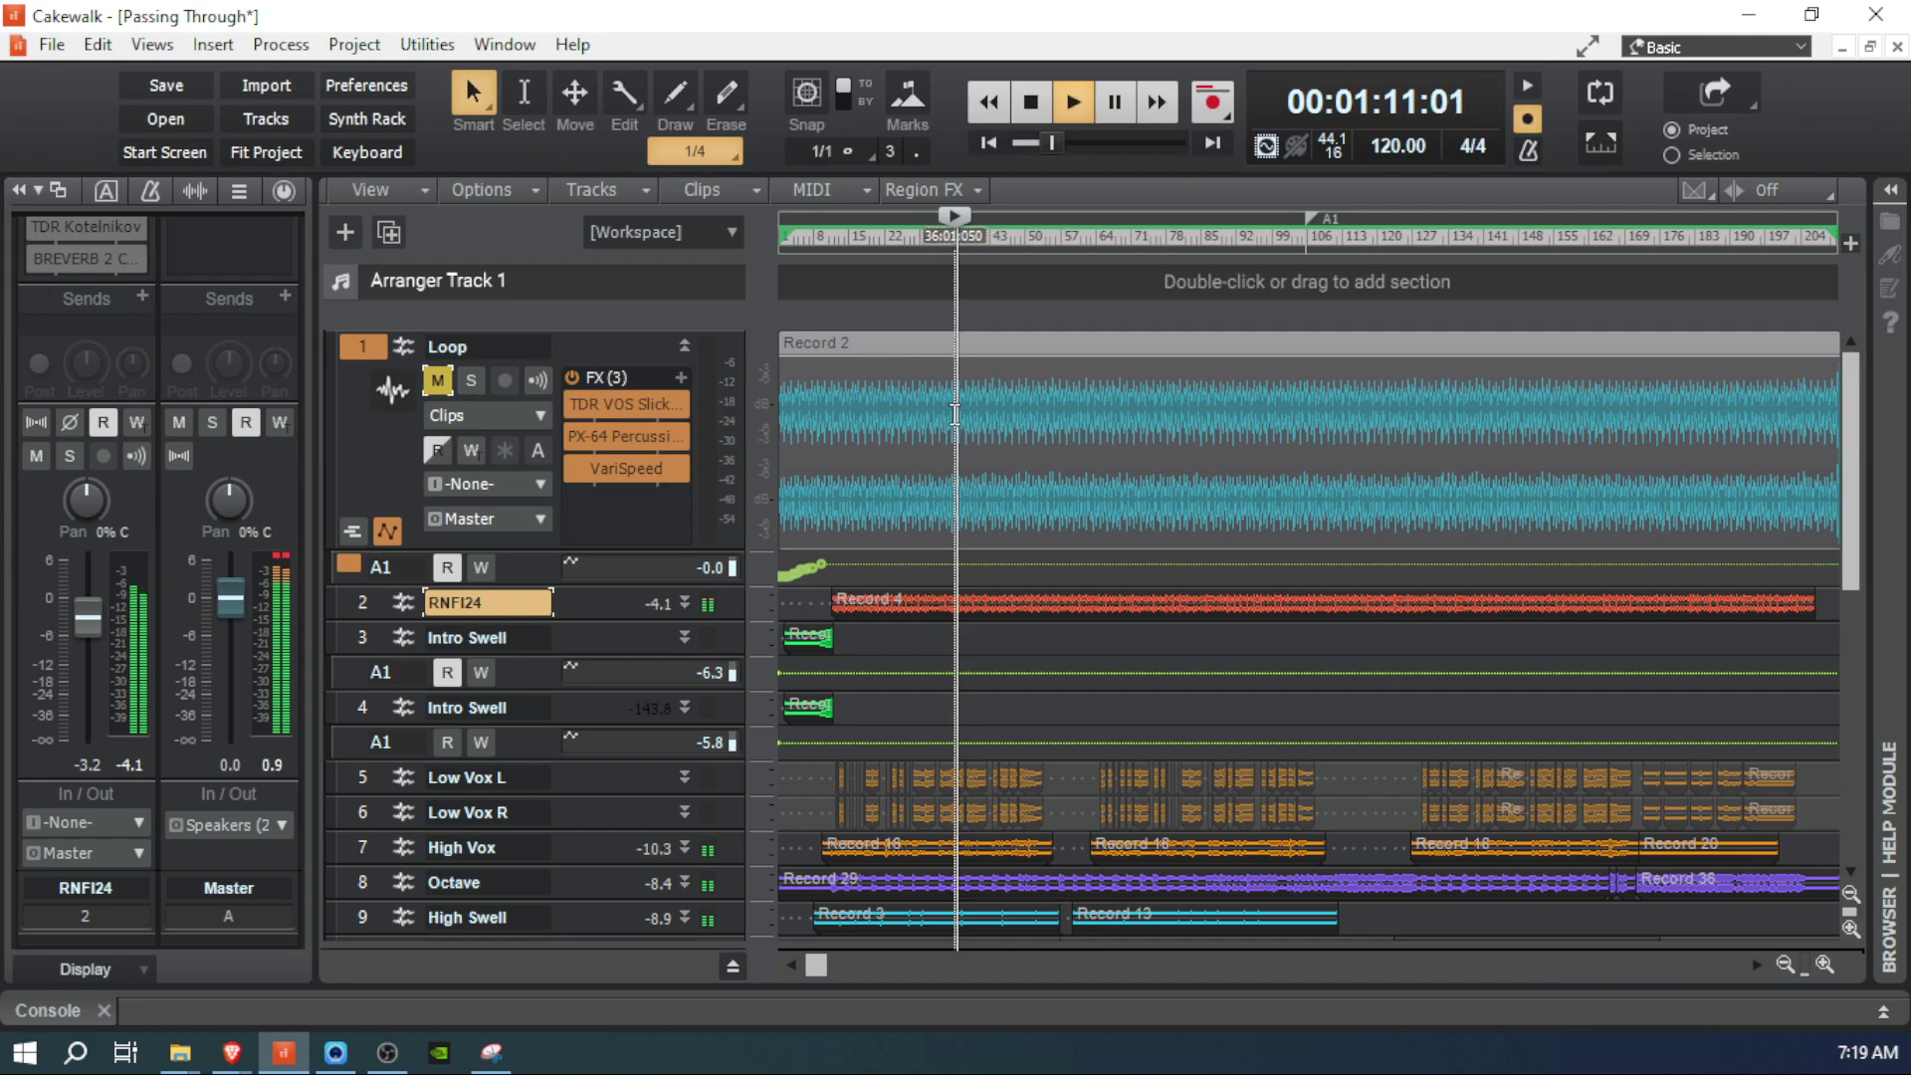
# Step: Toggle the Loop track's mute off and on during playback, stop, and leave the track unmuted
pyautogui.click(440, 383)
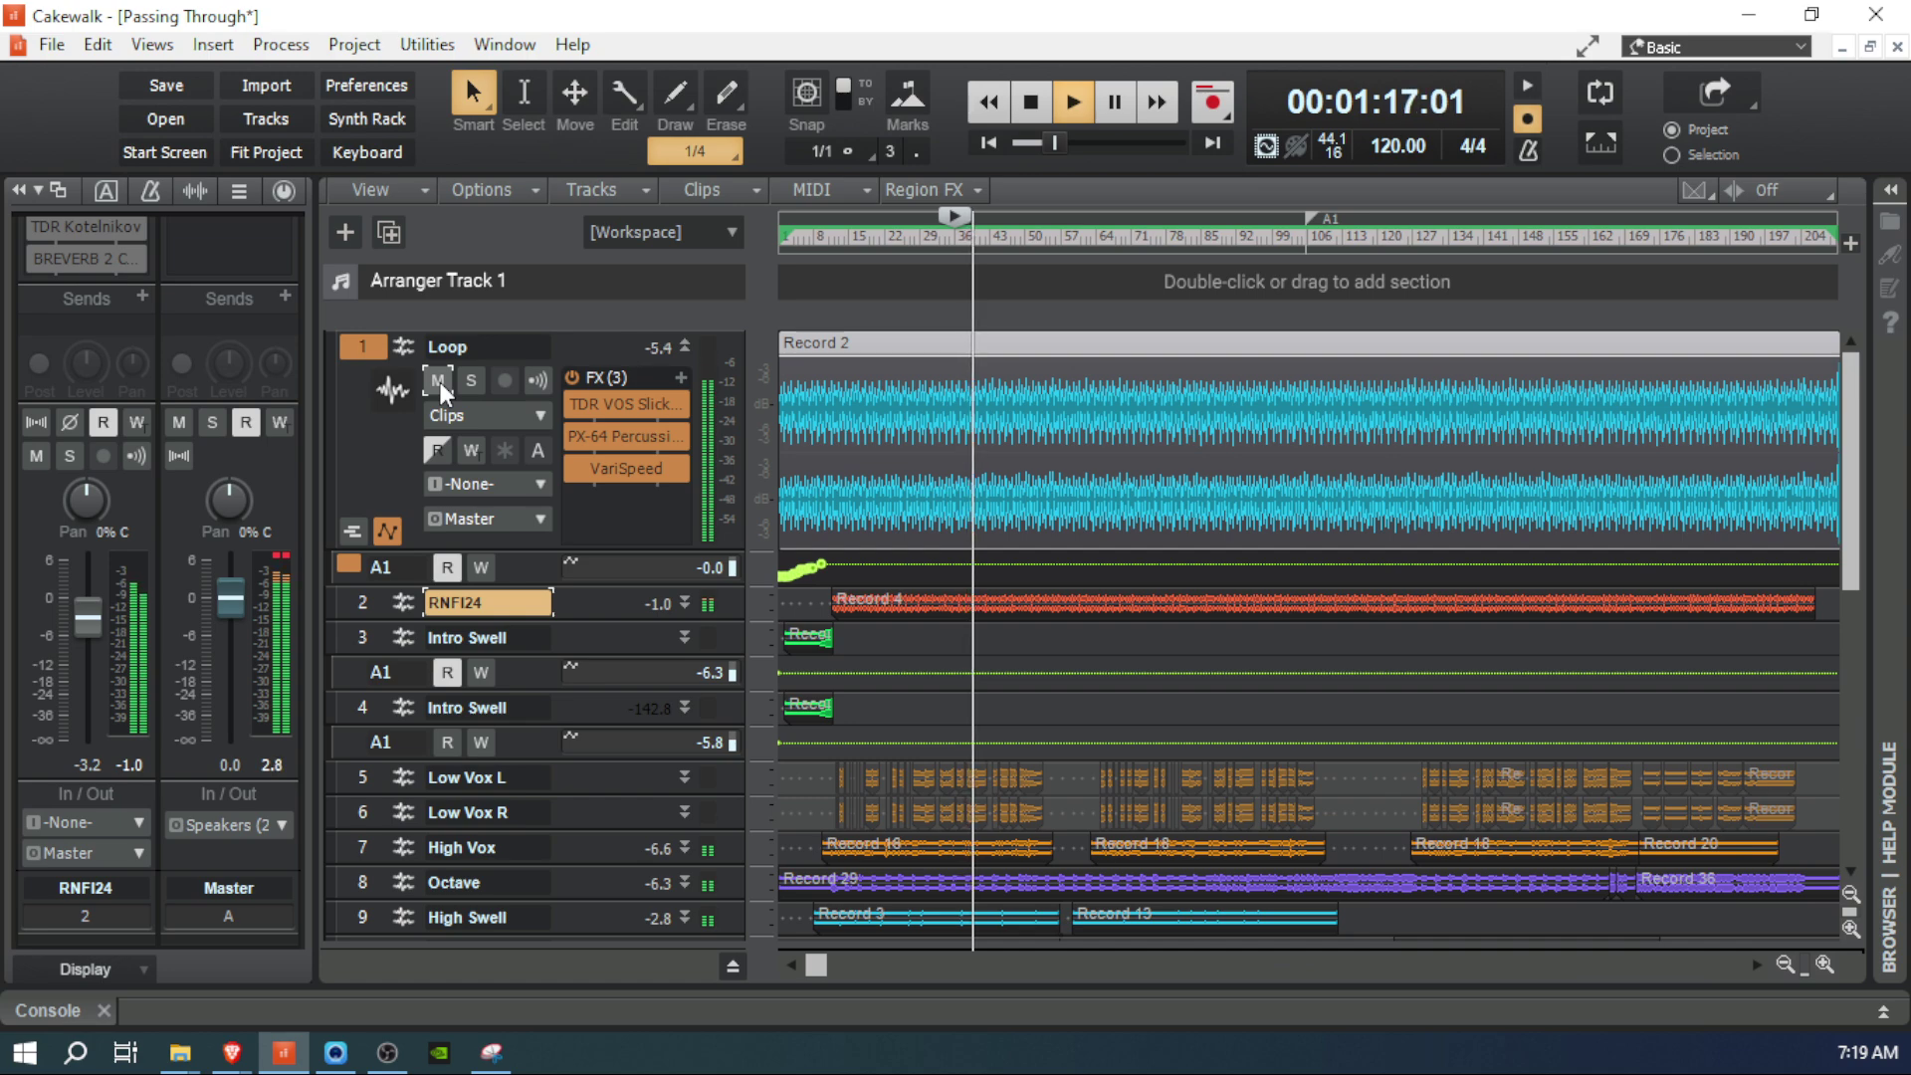
pyautogui.click(440, 383)
pyautogui.press('space')
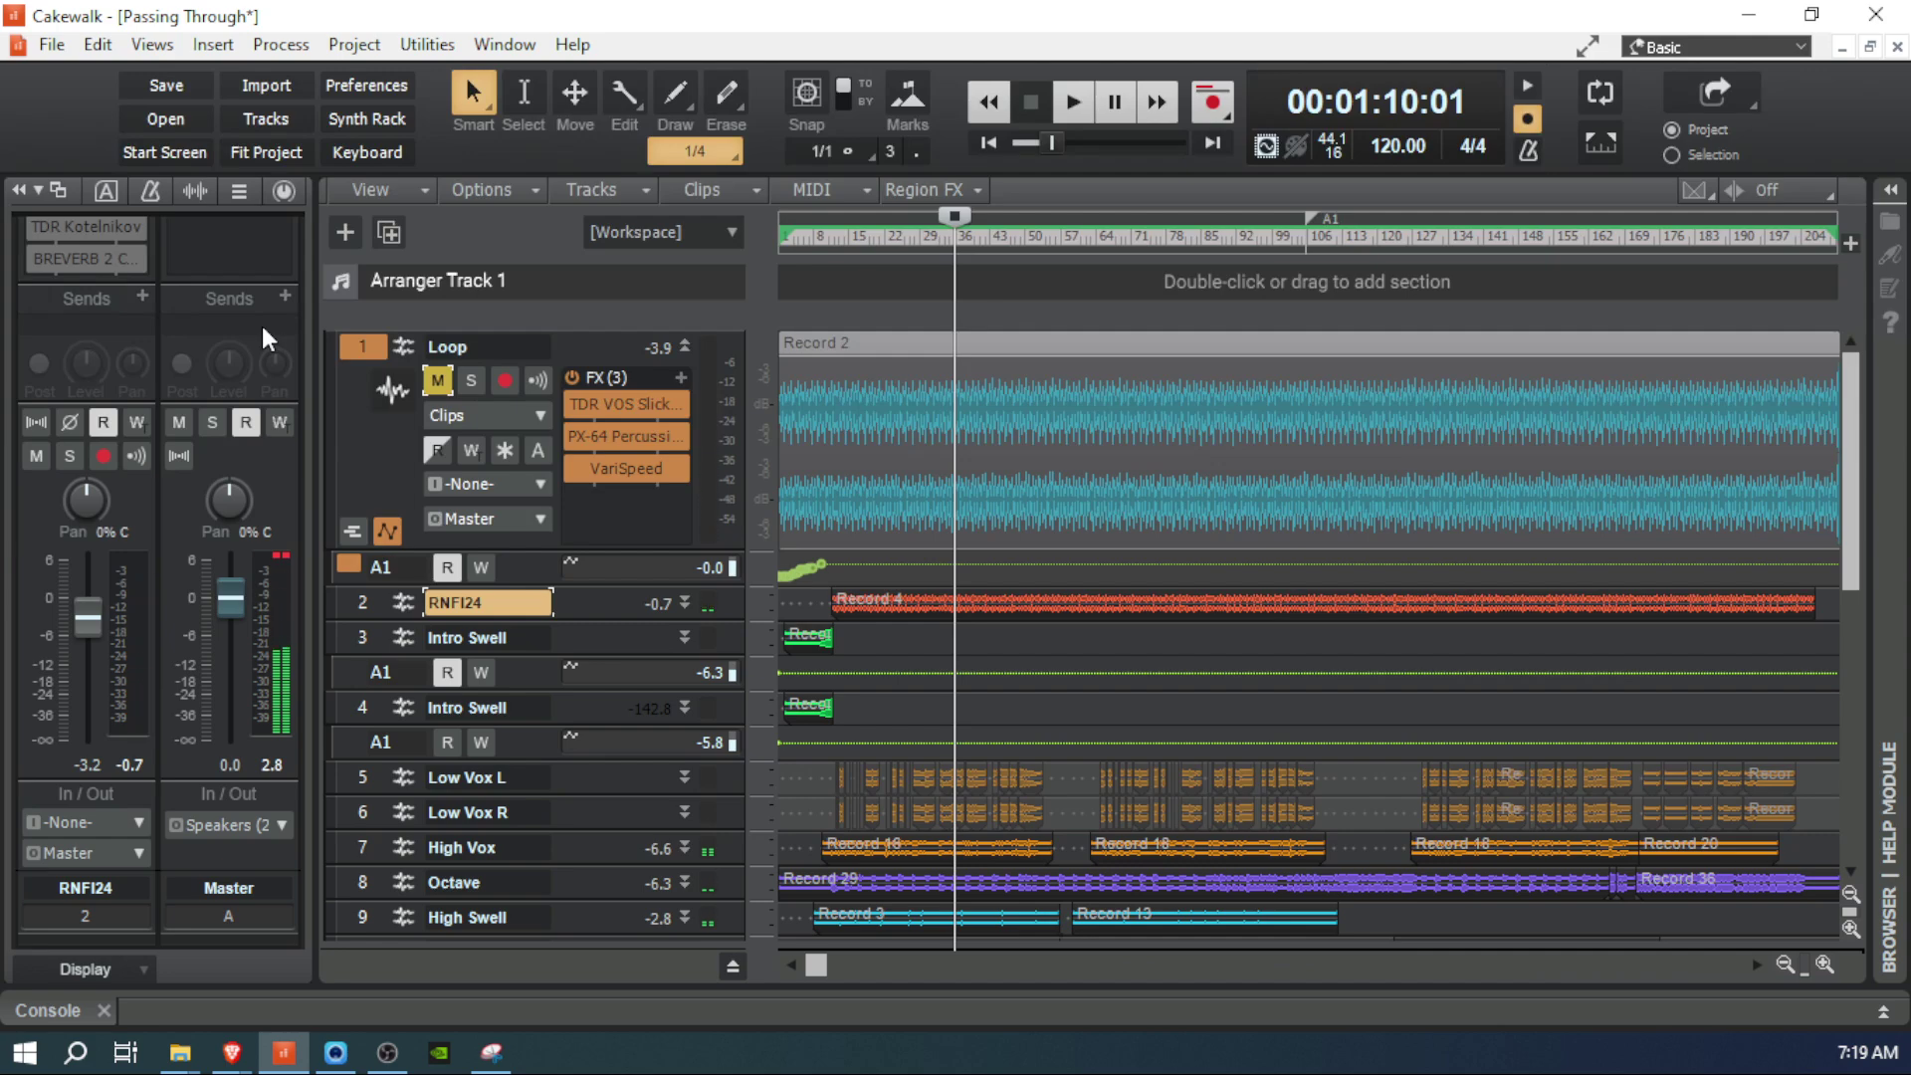
pyautogui.click(440, 382)
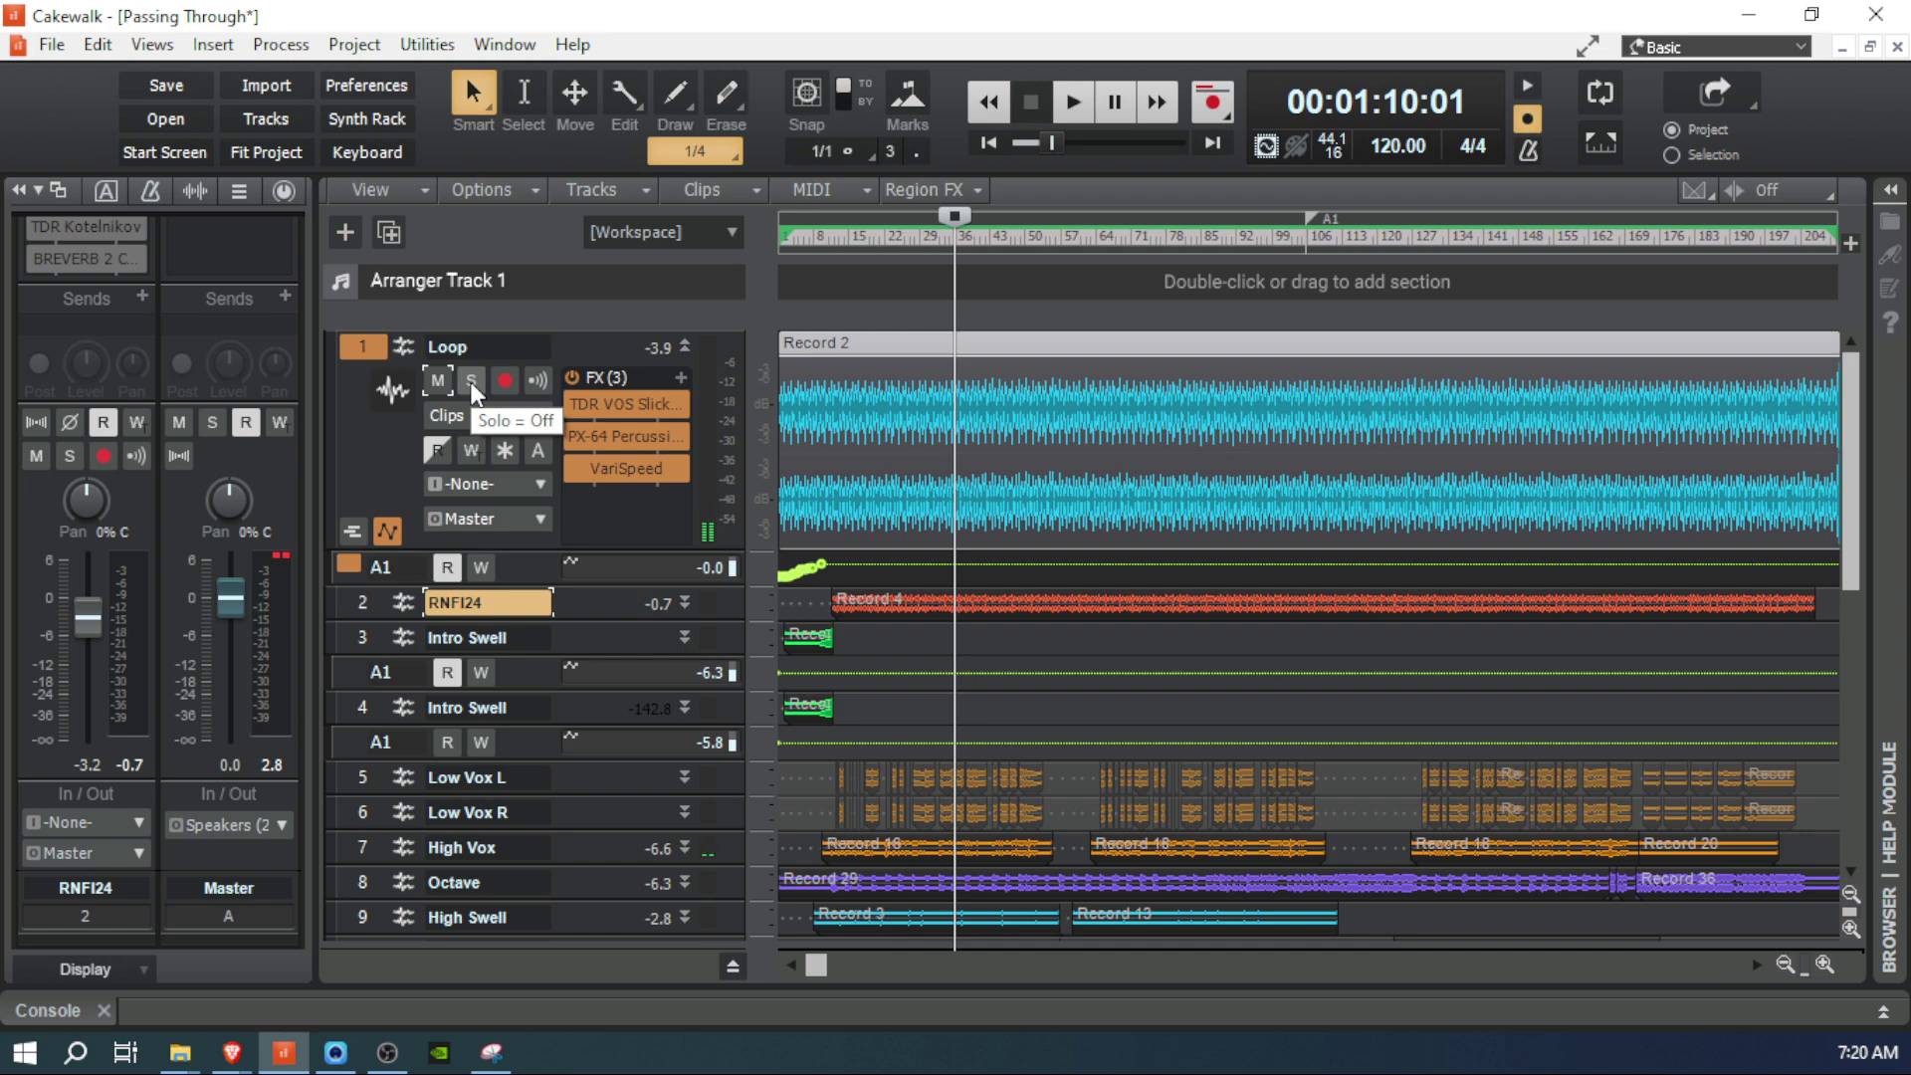
# Step: Audition the Loop track soloed, release its solo during playback to hear the full mix, and stop
pyautogui.click(471, 383)
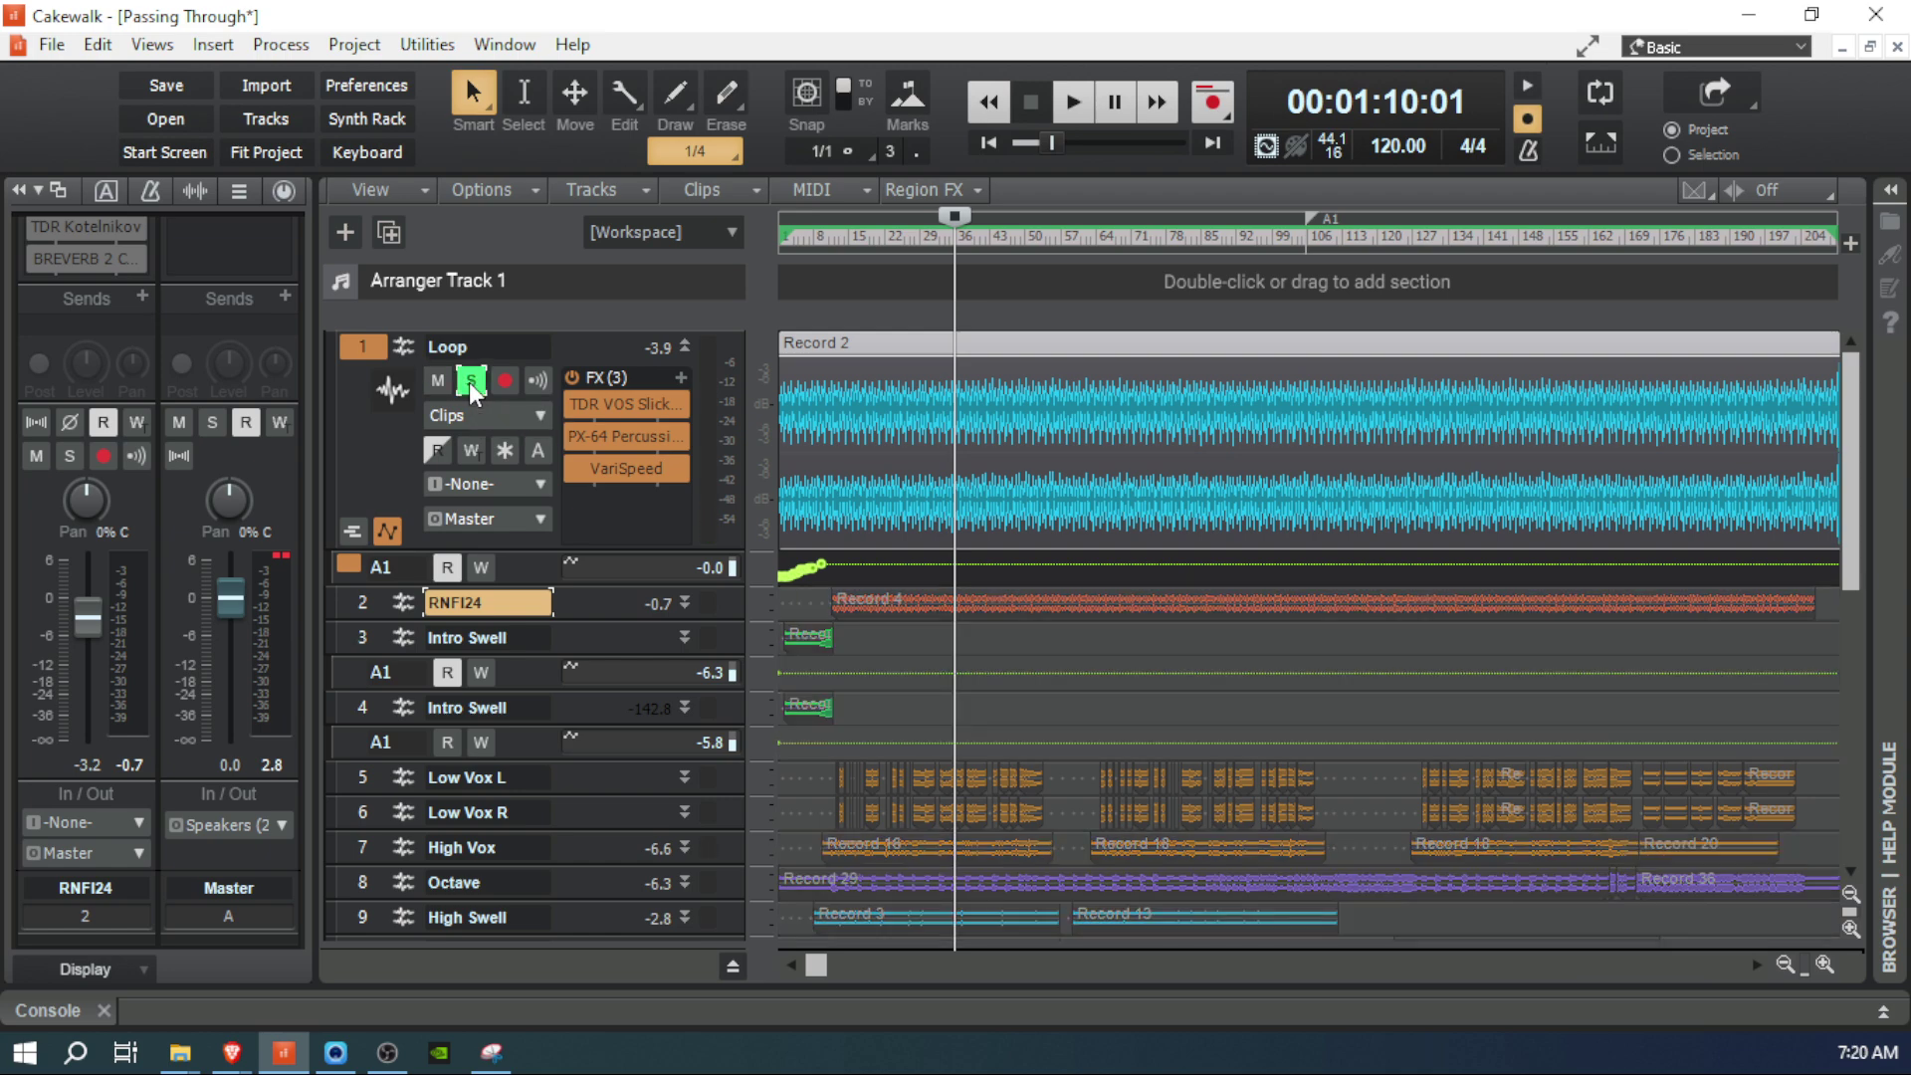
pyautogui.press('space')
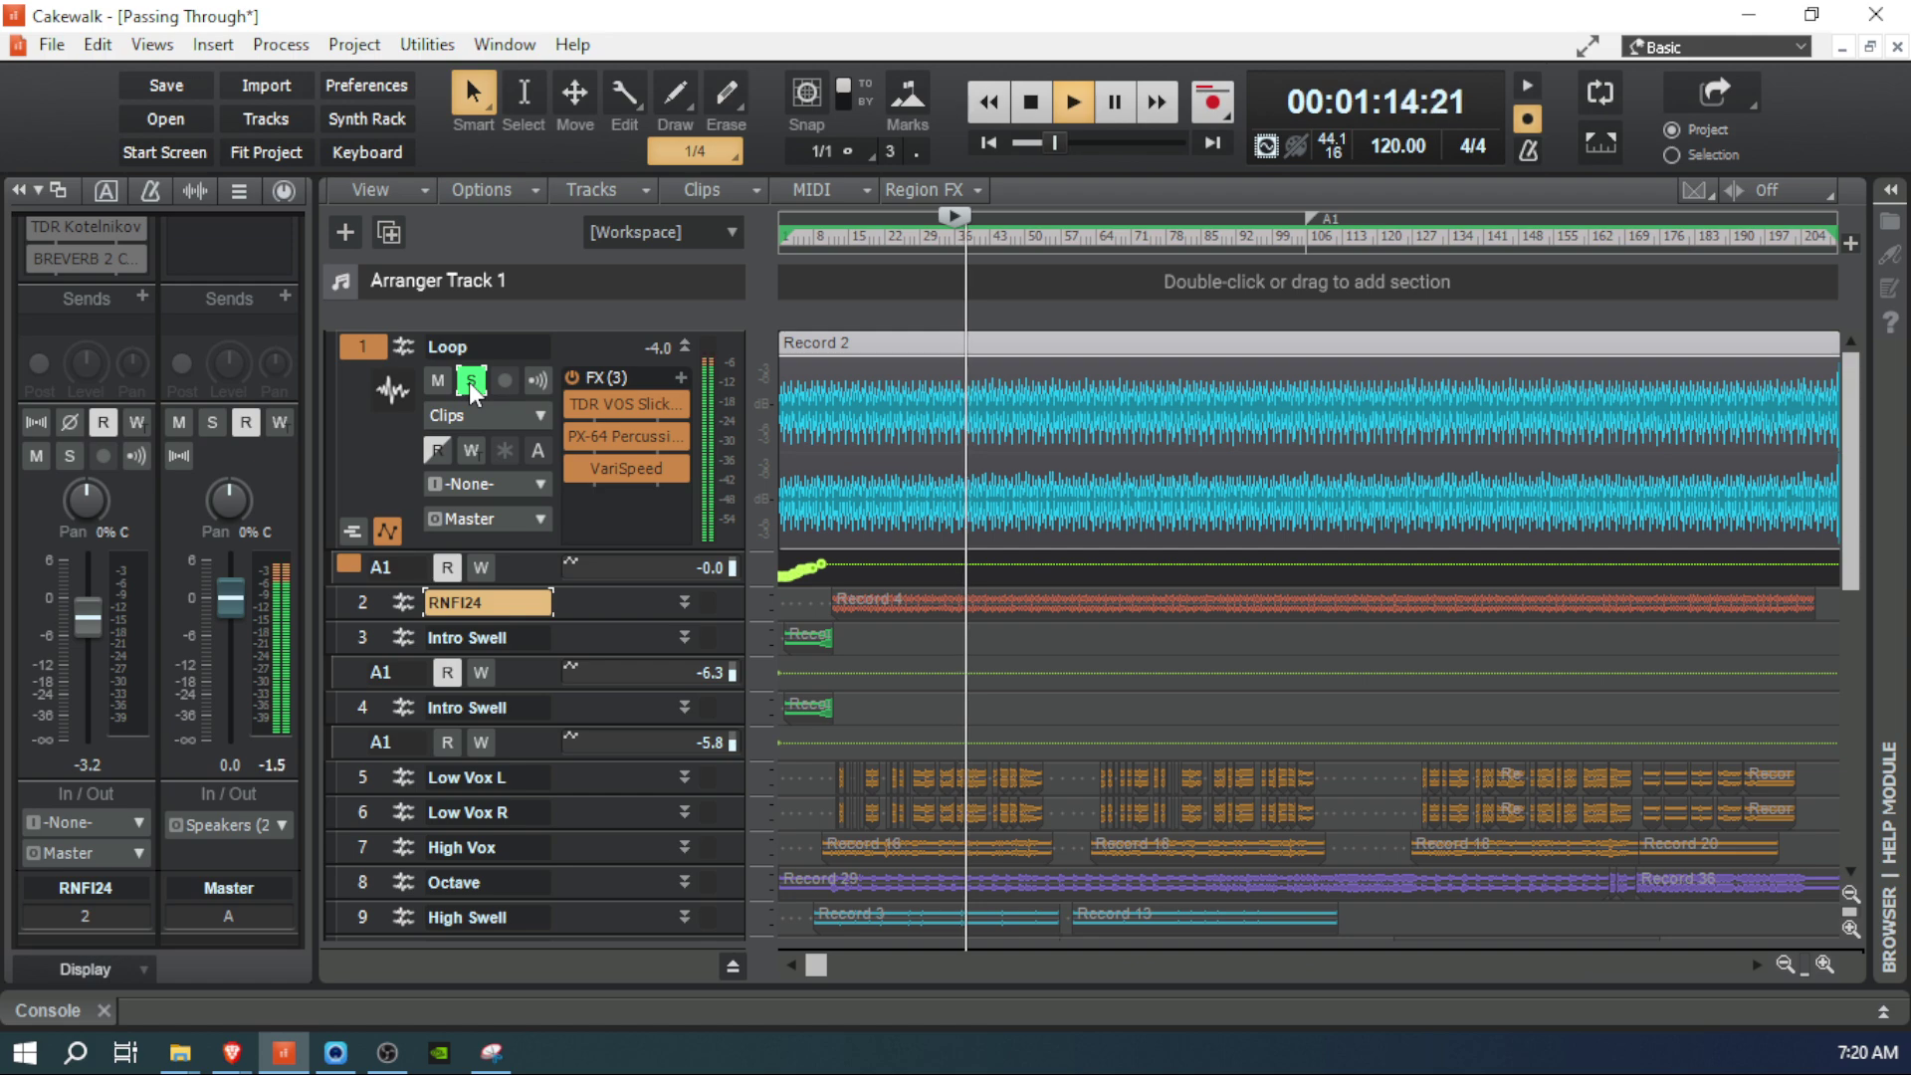
pyautogui.click(469, 382)
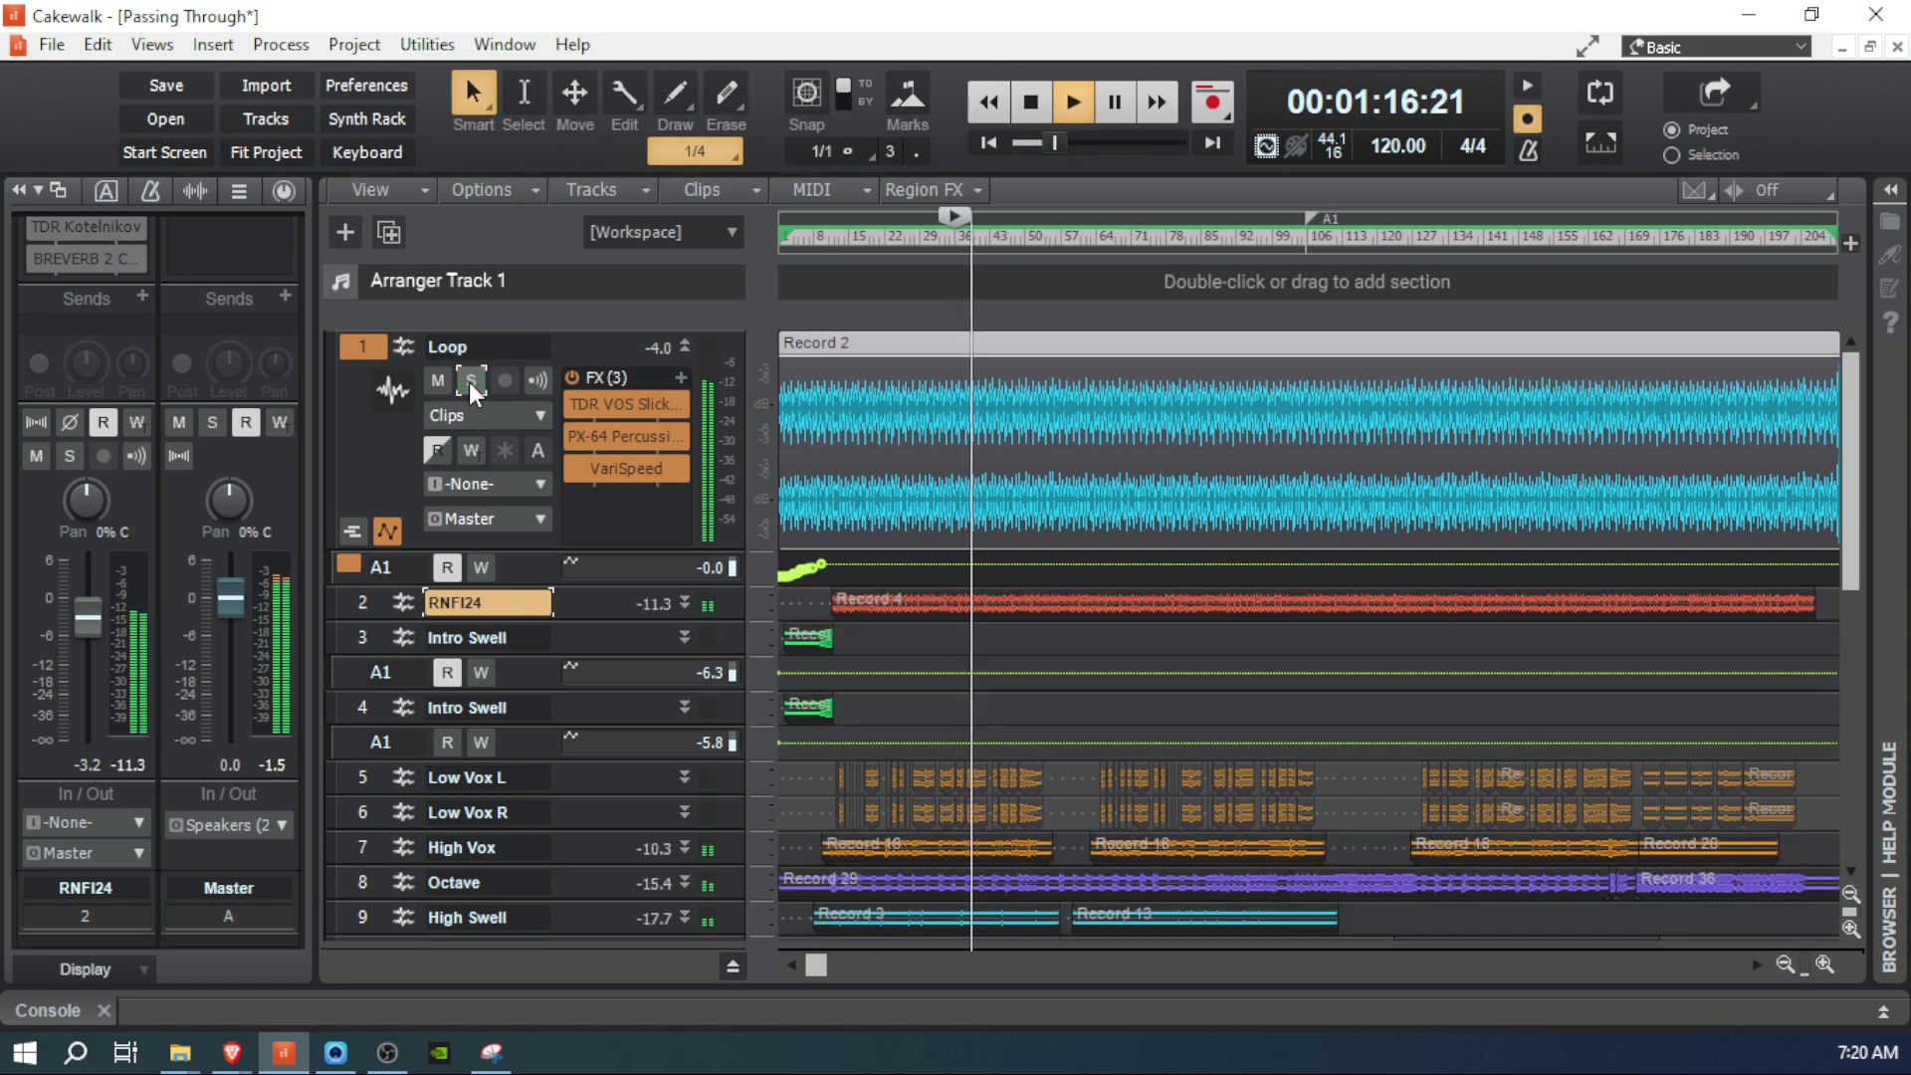
pyautogui.press('space')
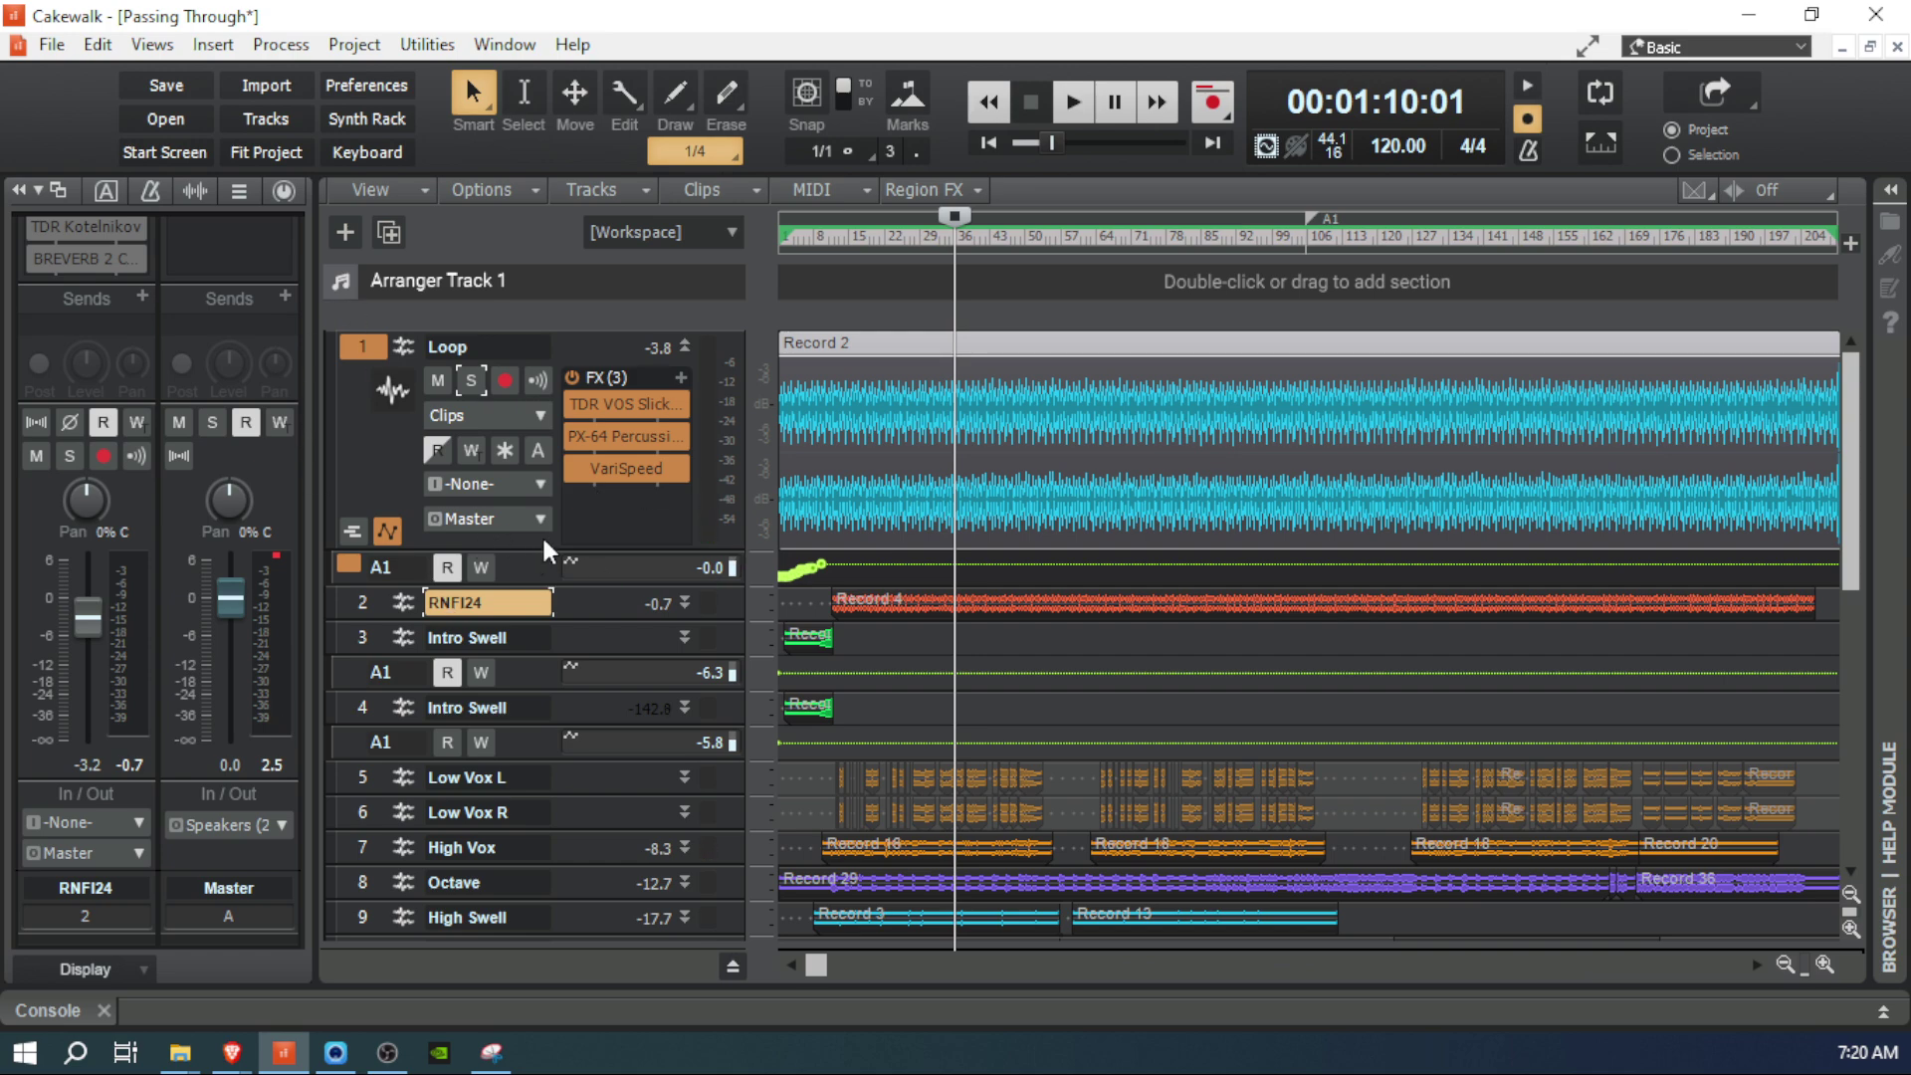
# Step: Expand the RNFI24 track and play it soloed together with the Loop track
pyautogui.moveTo(544, 550)
pyautogui.mouseDown()
pyautogui.moveTo(542, 501)
pyautogui.moveTo(543, 518)
pyautogui.mouseUp()
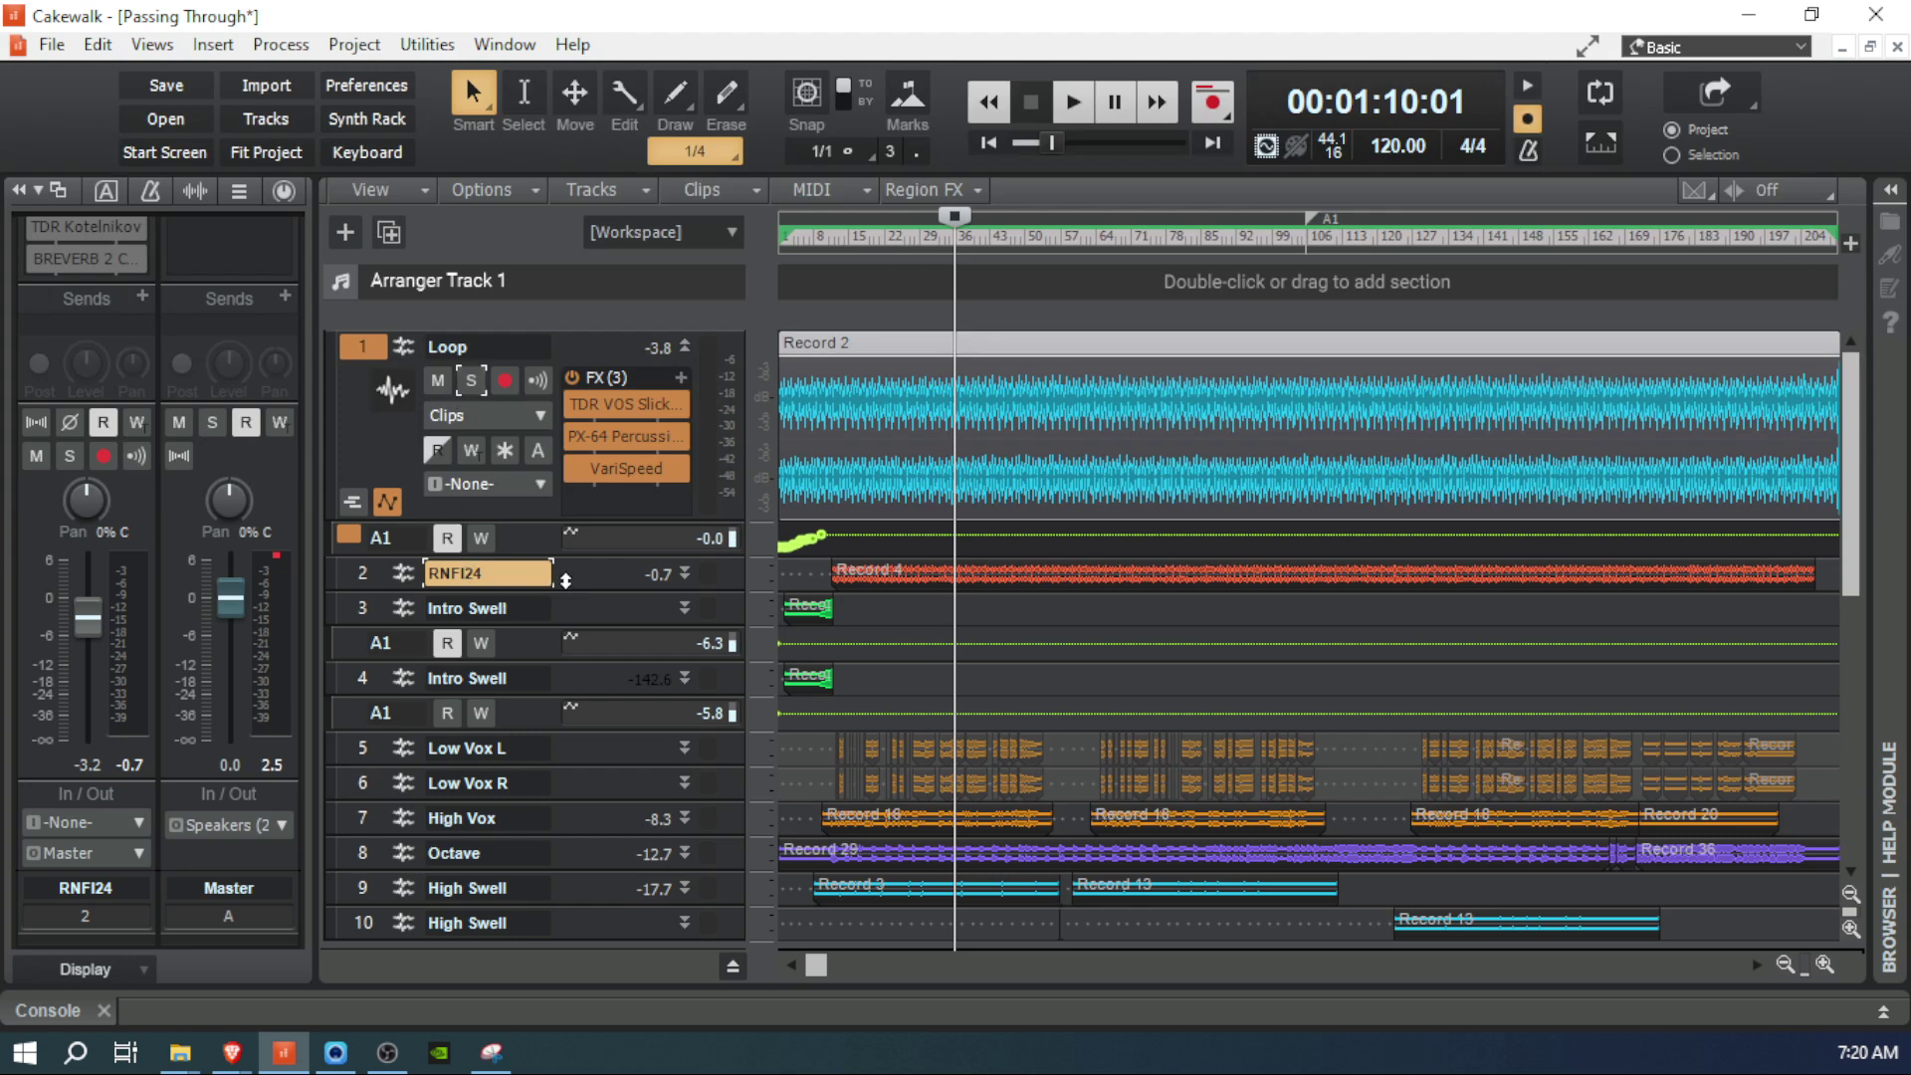
pyautogui.moveTo(567, 588); pyautogui.dragTo(579, 788)
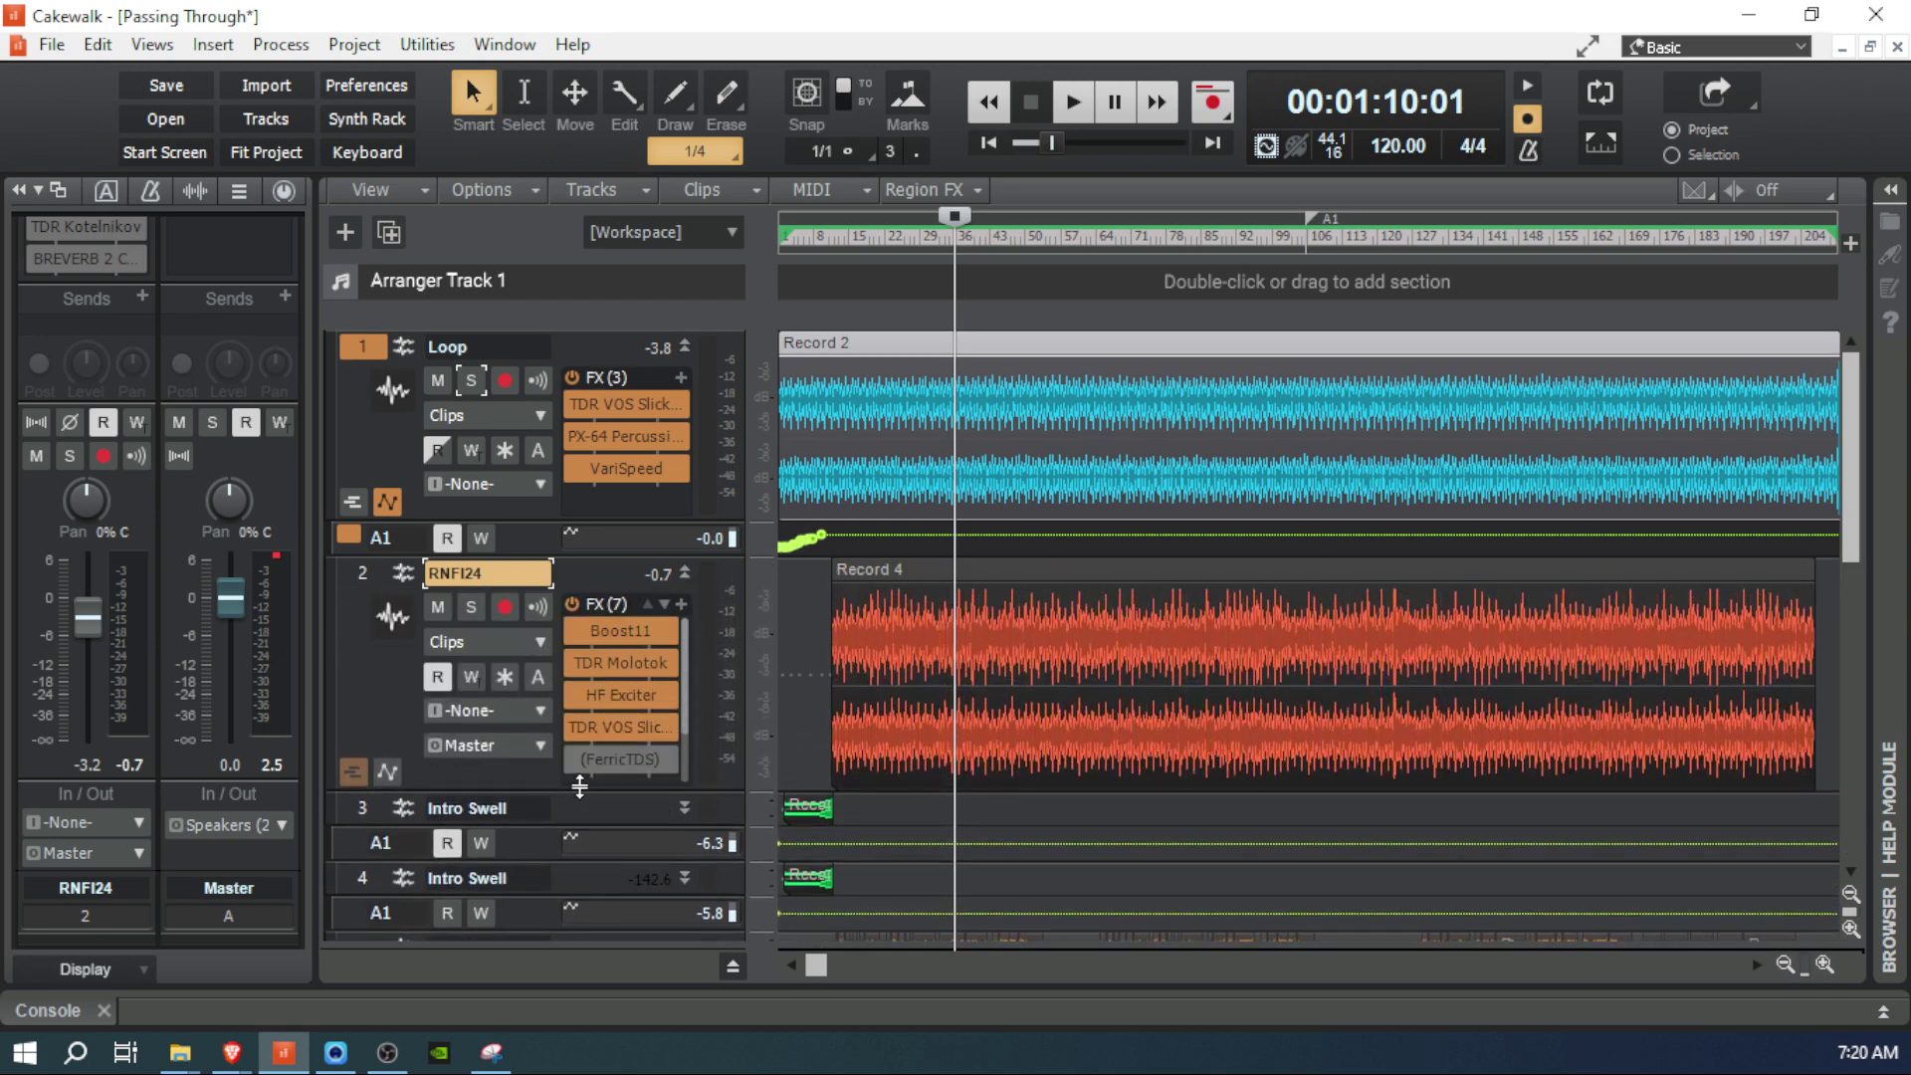
pyautogui.click(465, 376)
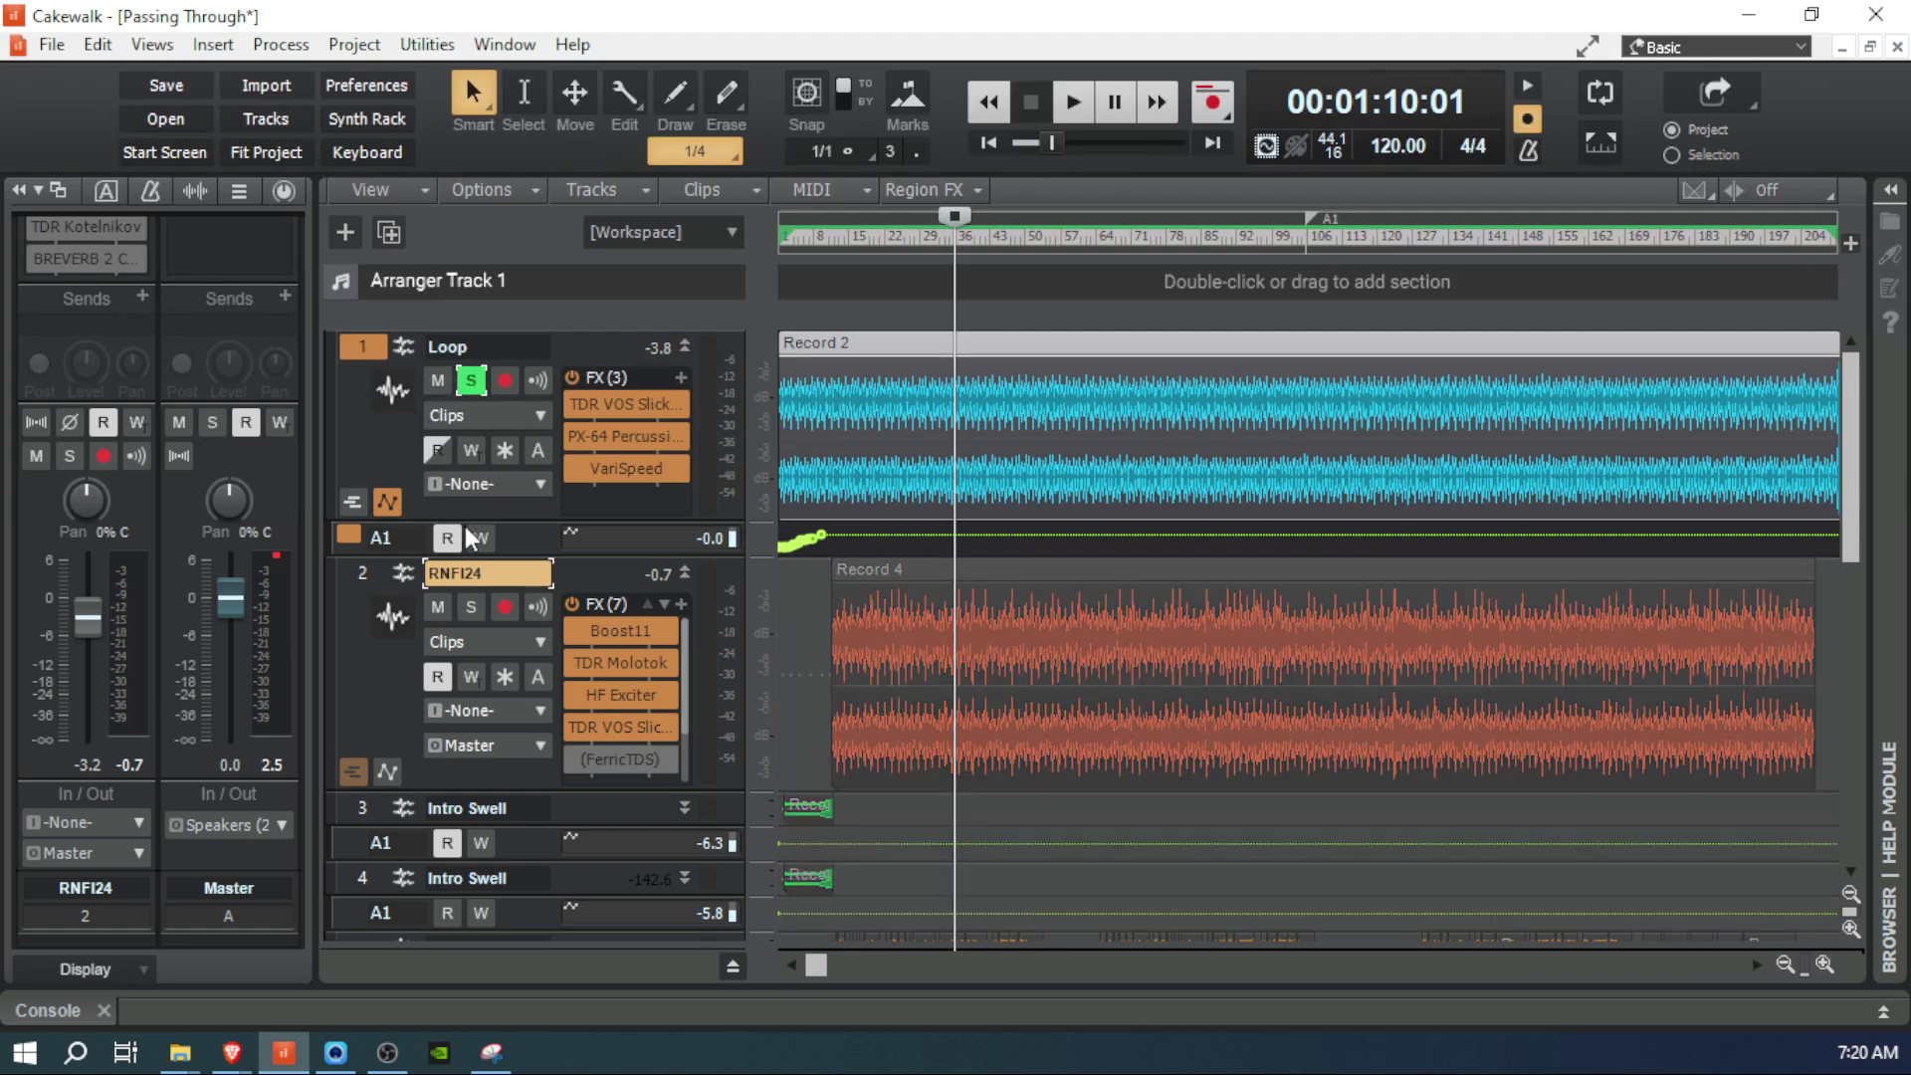
pyautogui.click(468, 607)
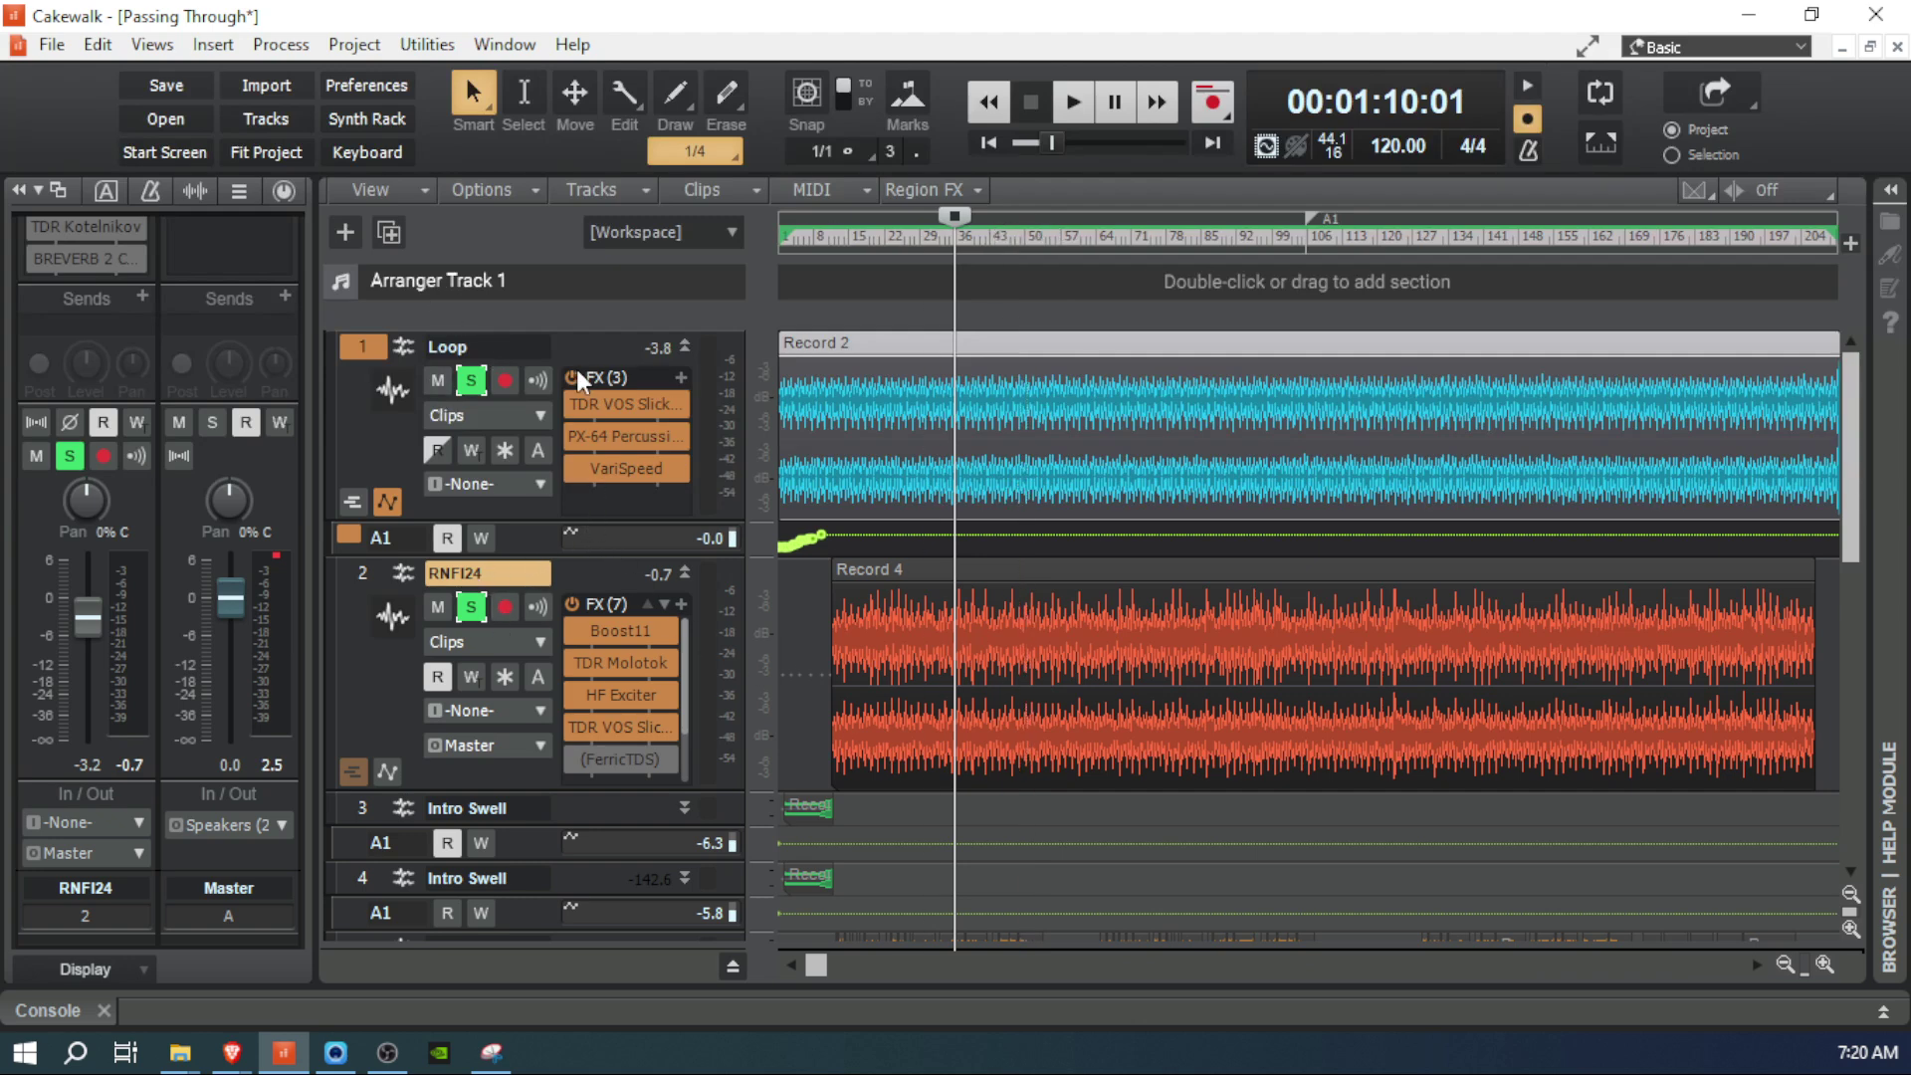
pyautogui.press('space')
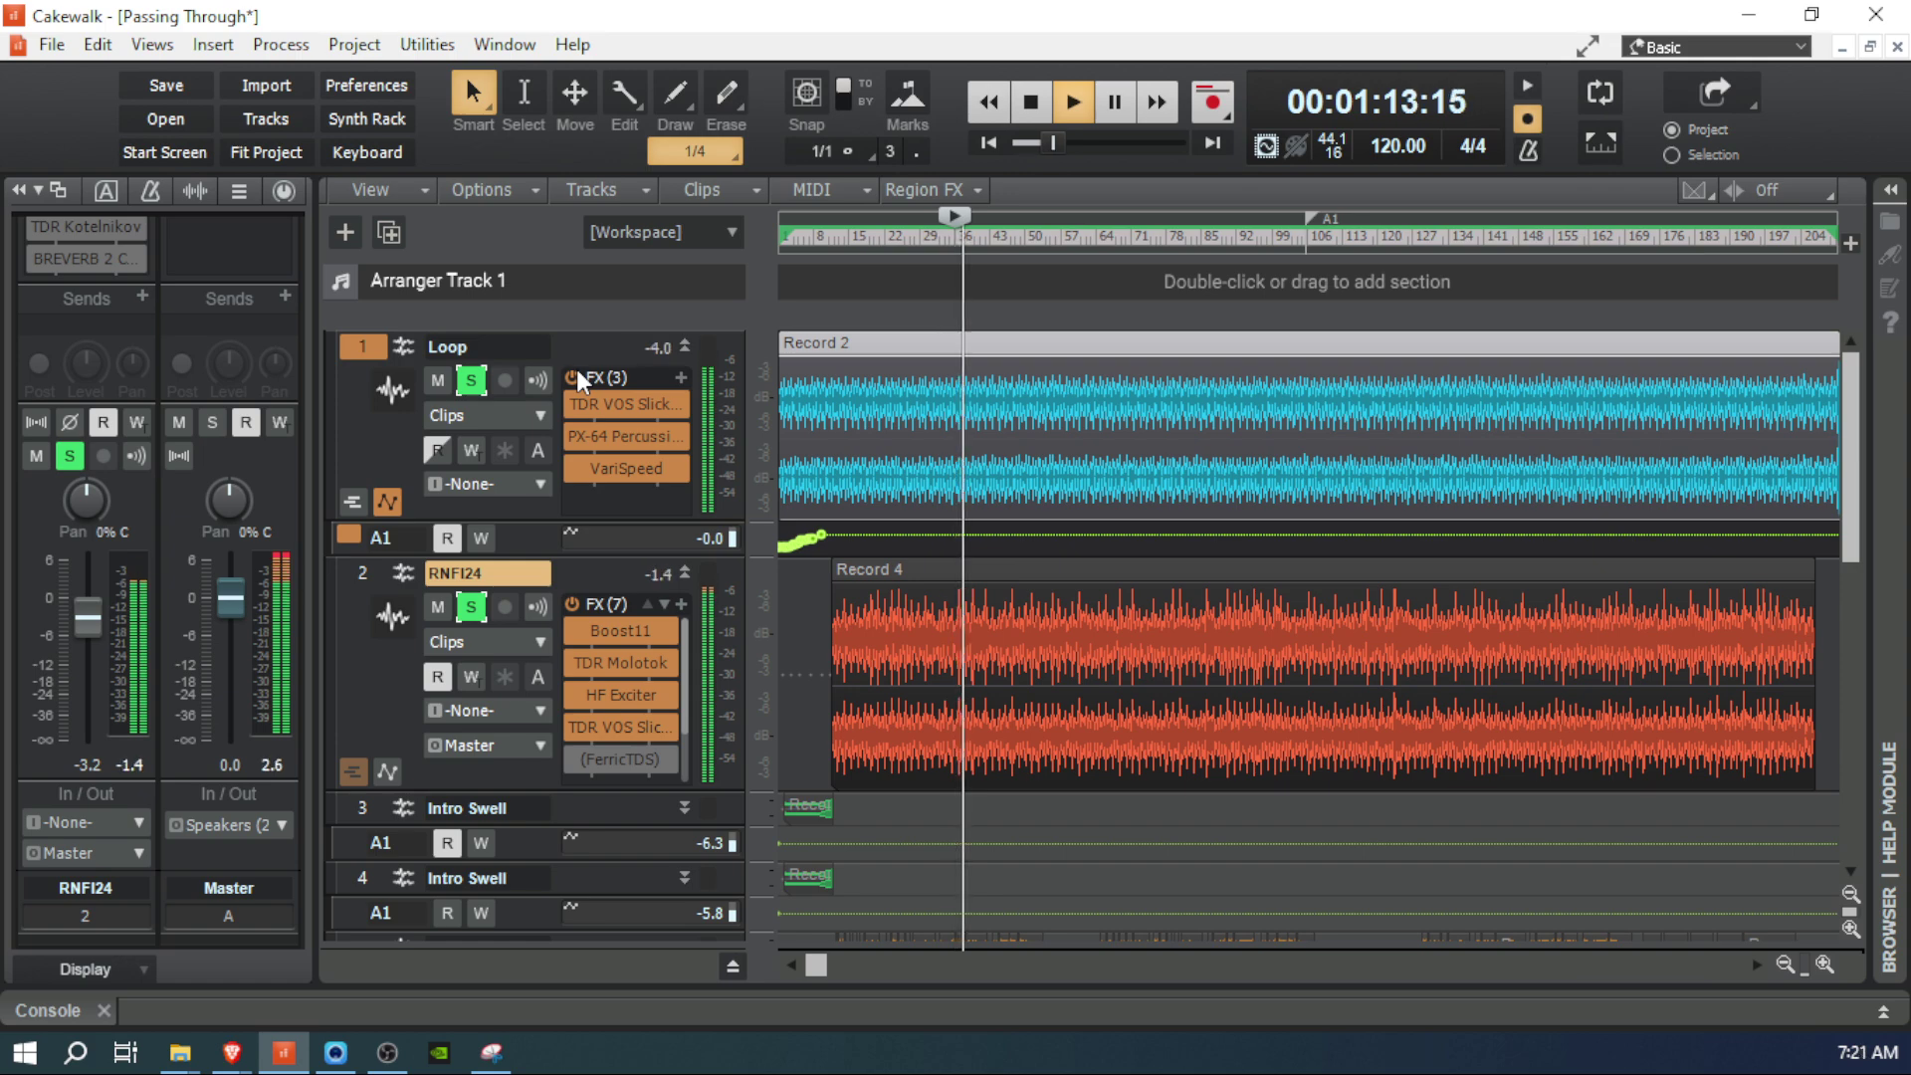
# Step: Toggle the RNFI24 solo and the Loop solo off and on in turn during playback, and stop
pyautogui.click(462, 606)
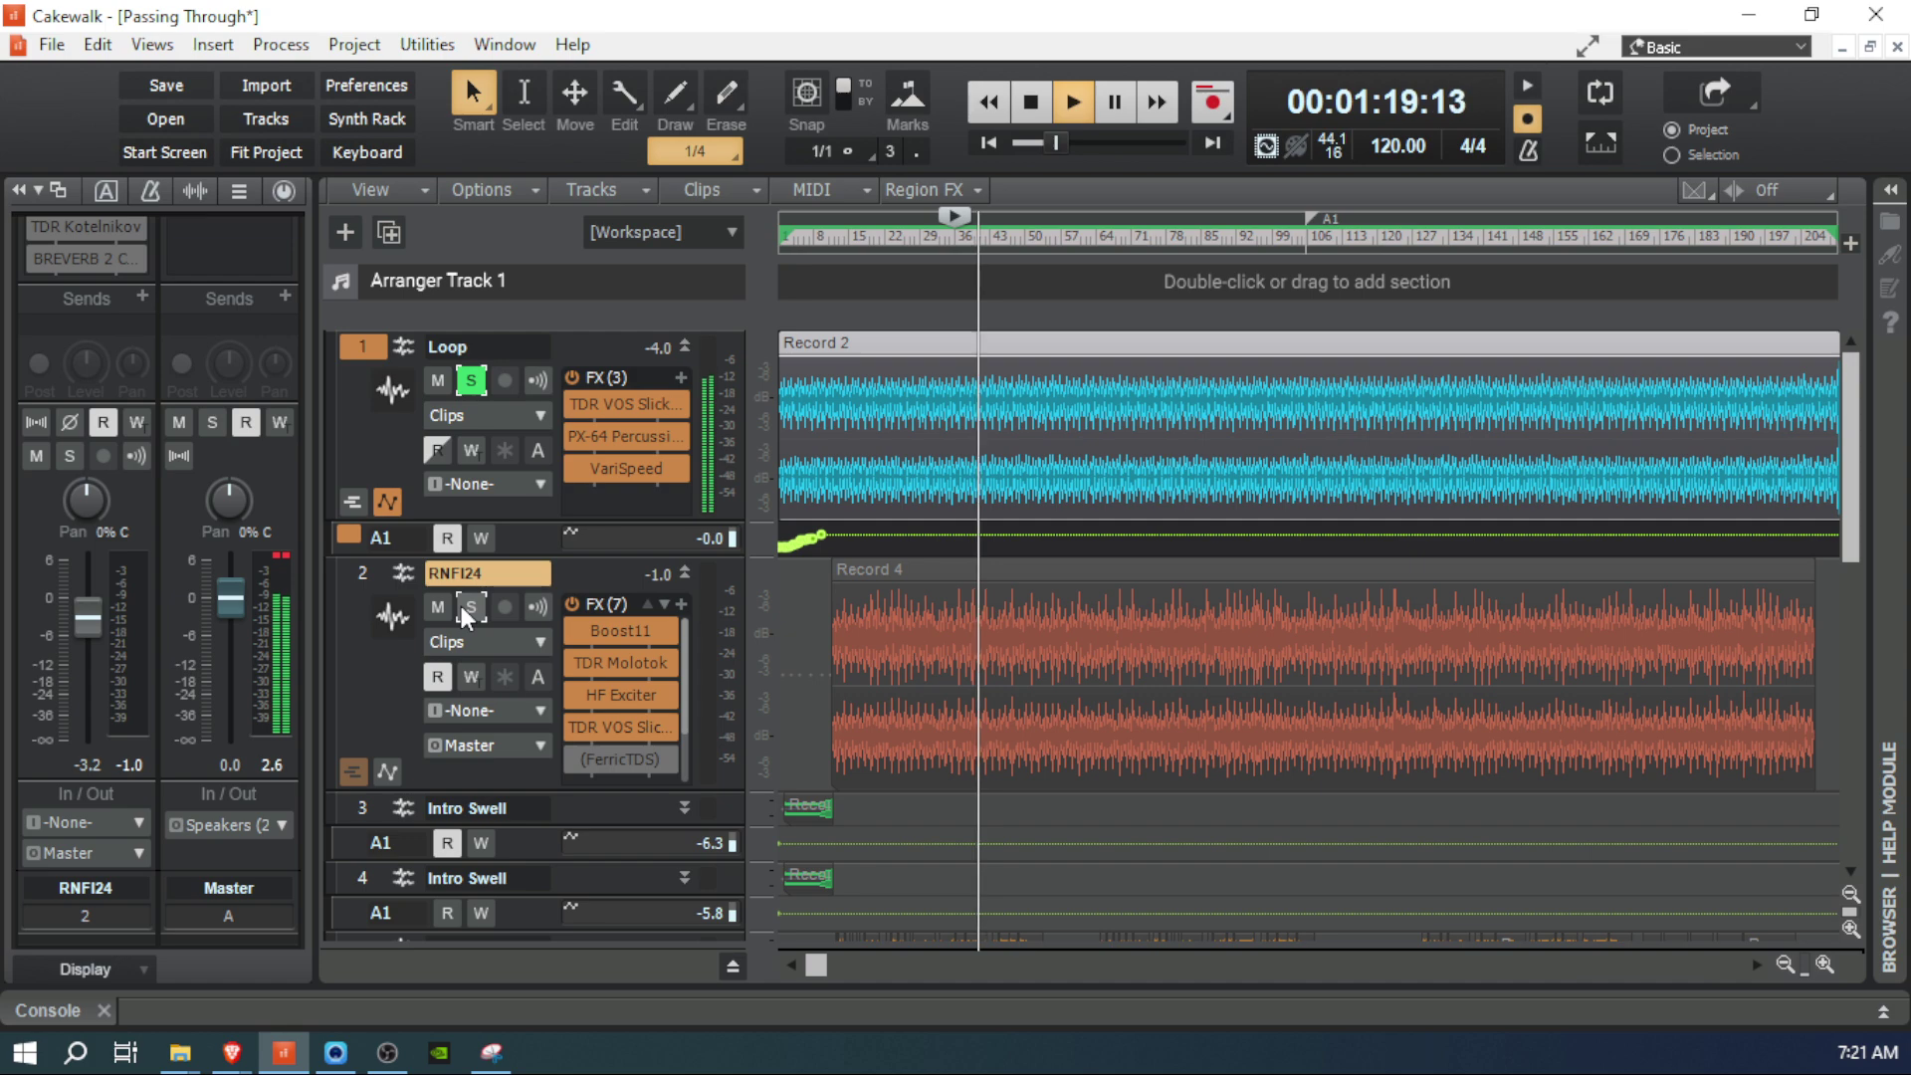
pyautogui.click(462, 606)
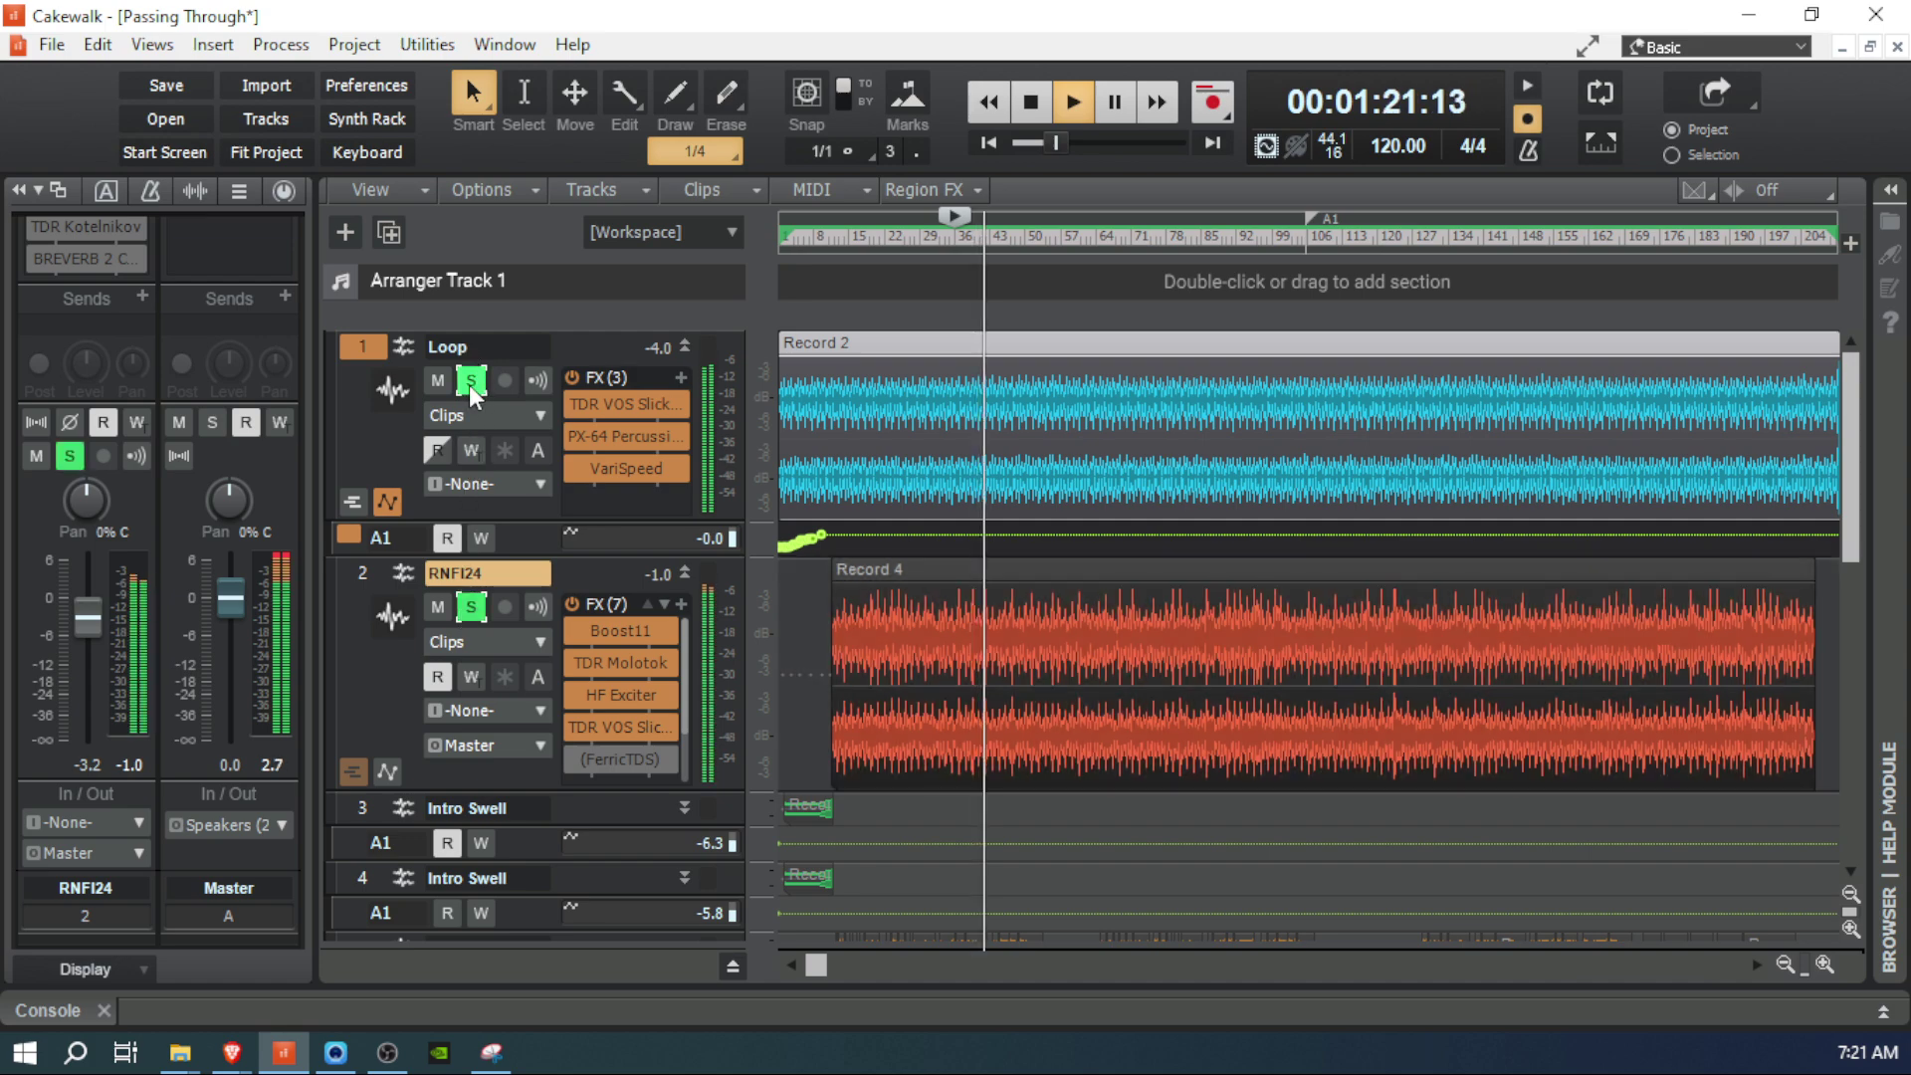
pyautogui.click(469, 384)
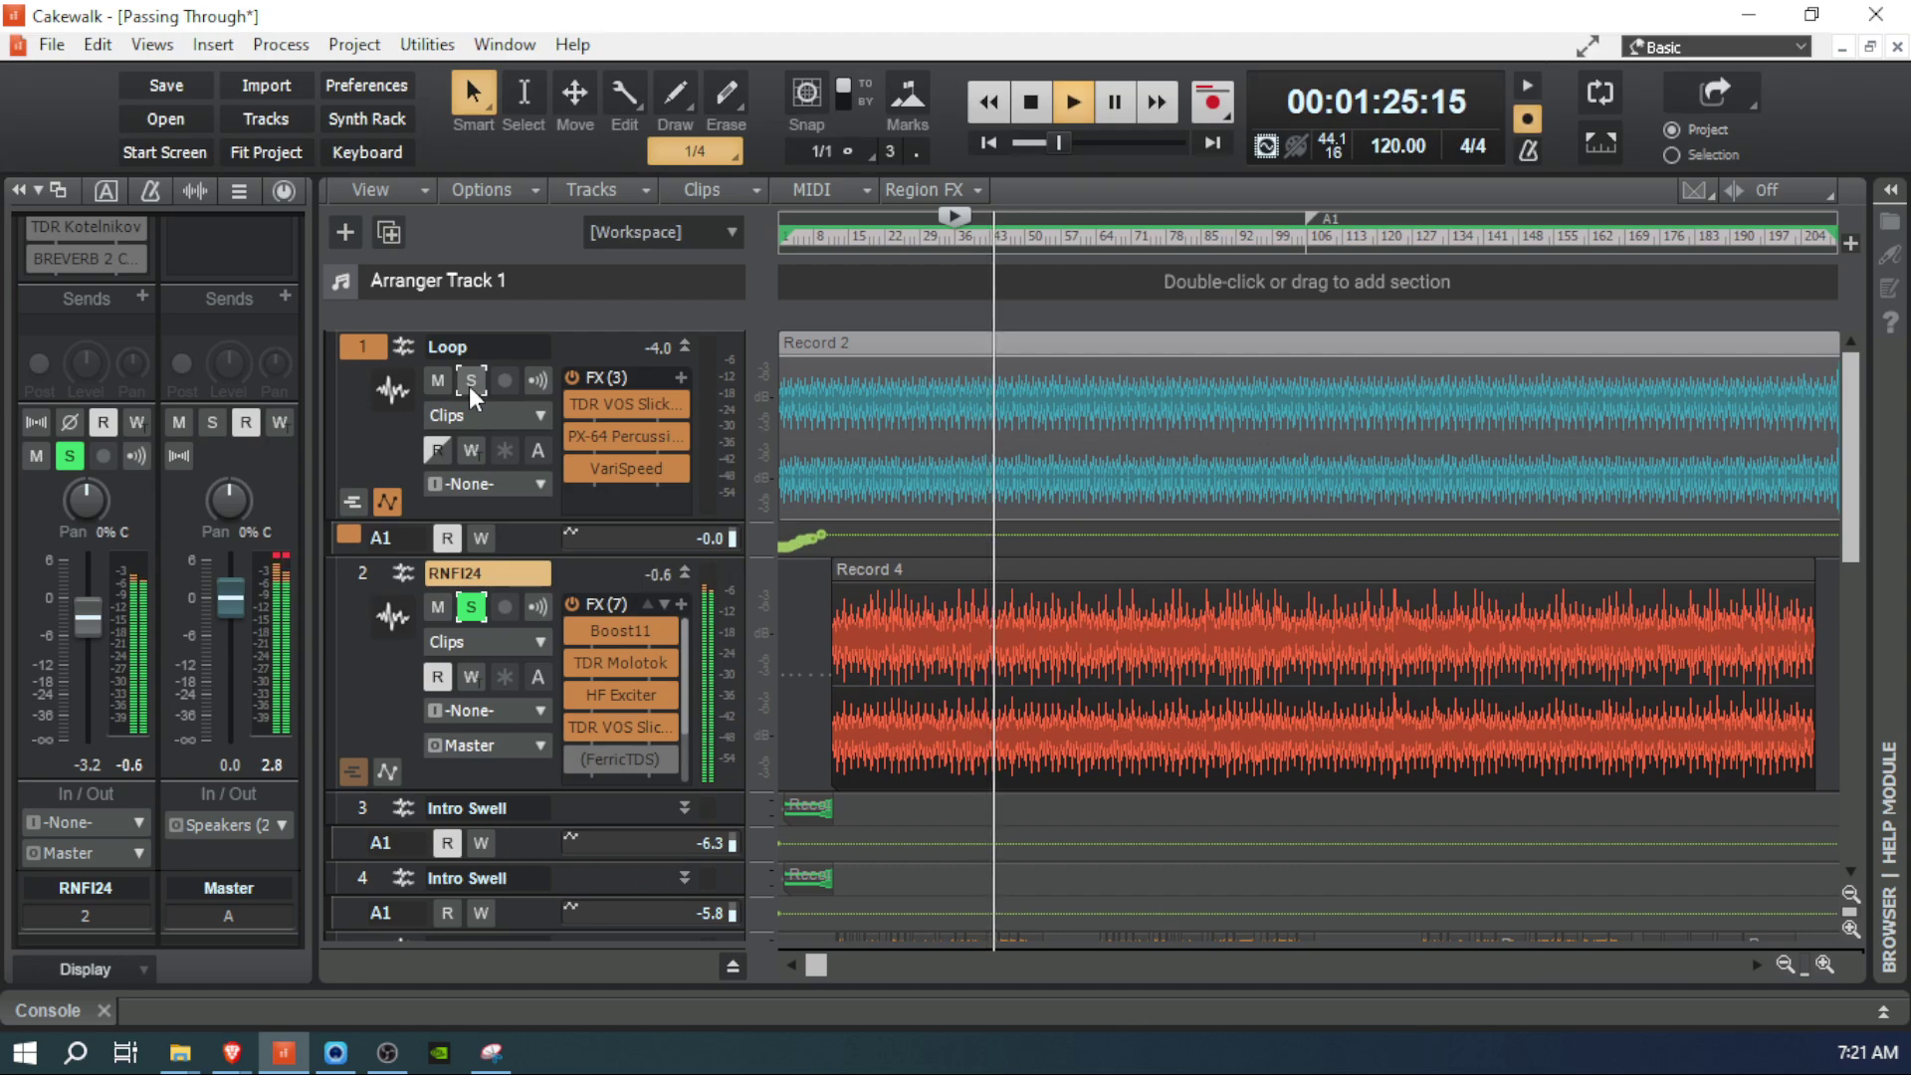
pyautogui.click(469, 386)
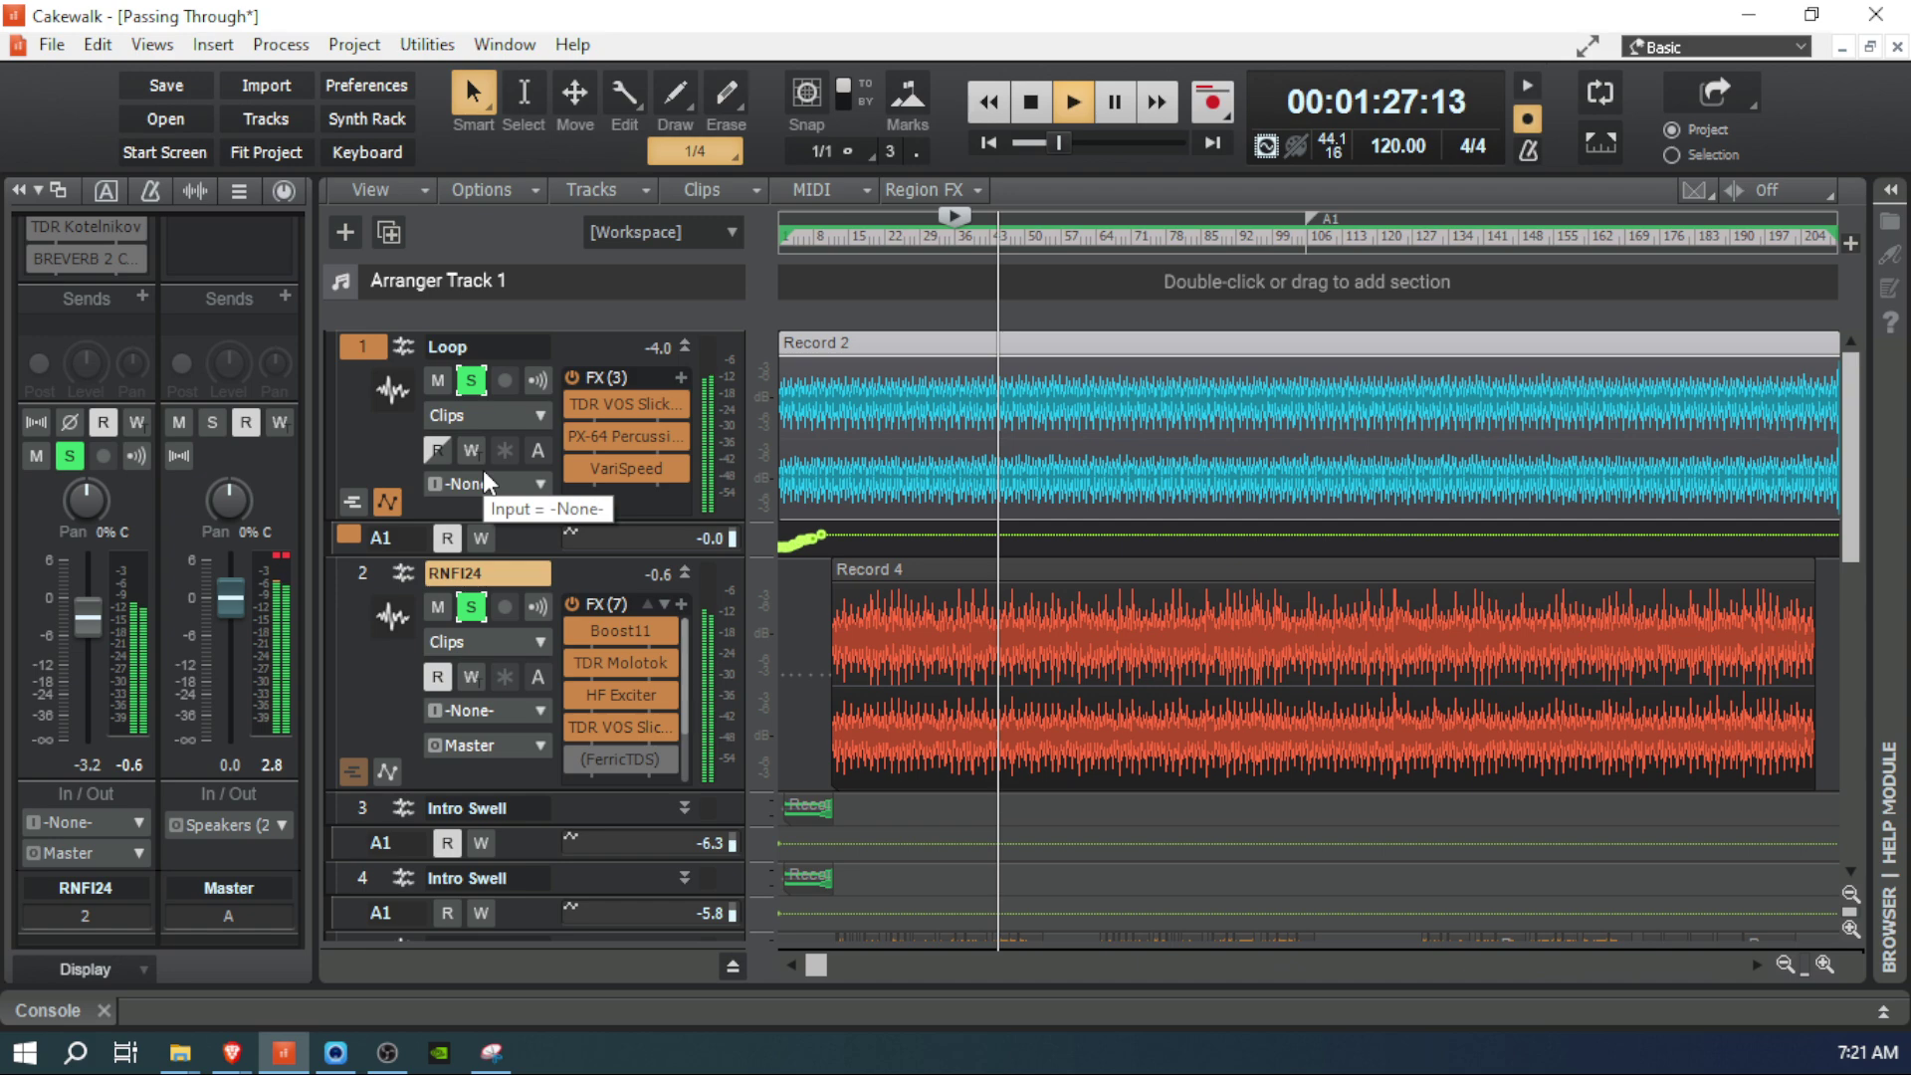
pyautogui.press('space')
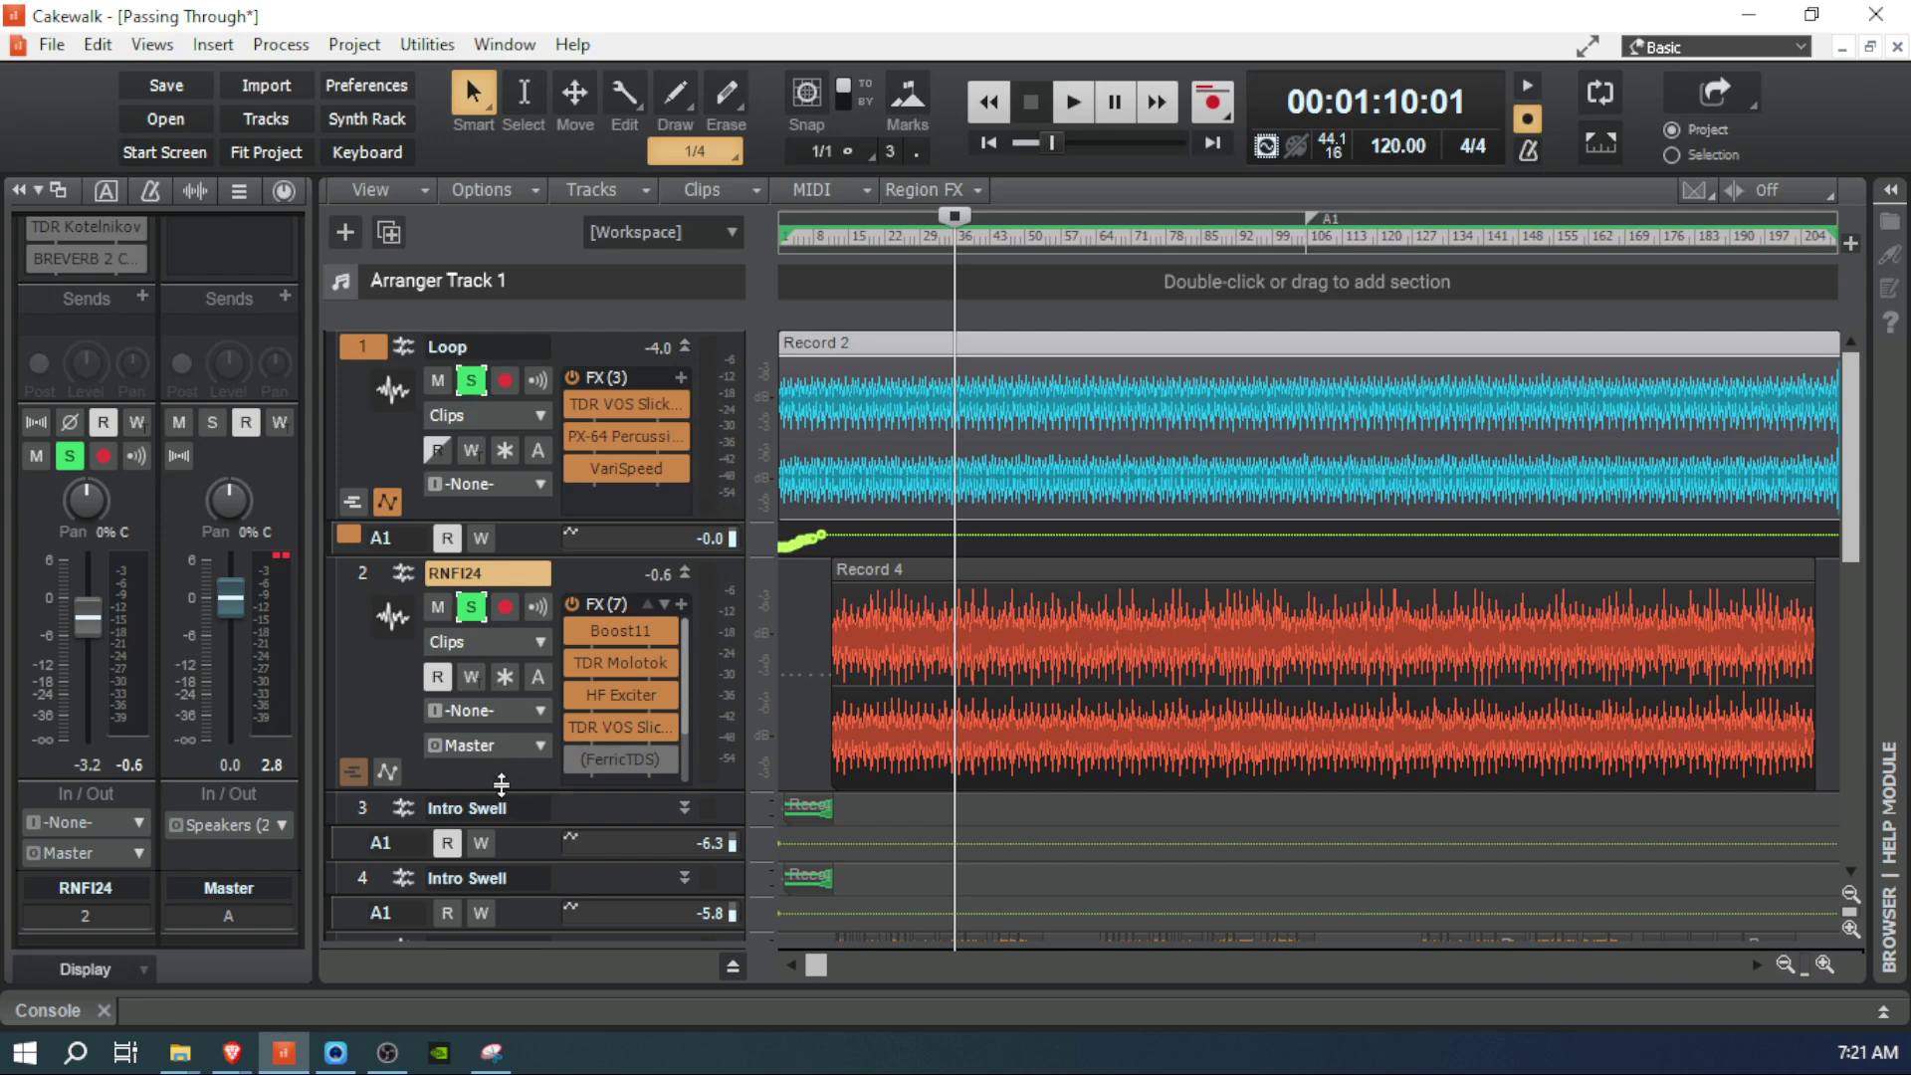
# Step: Release the solo on the Loop and RNFI24 tracks and collapse both tracks to minimum height
pyautogui.doubleClick(507, 775)
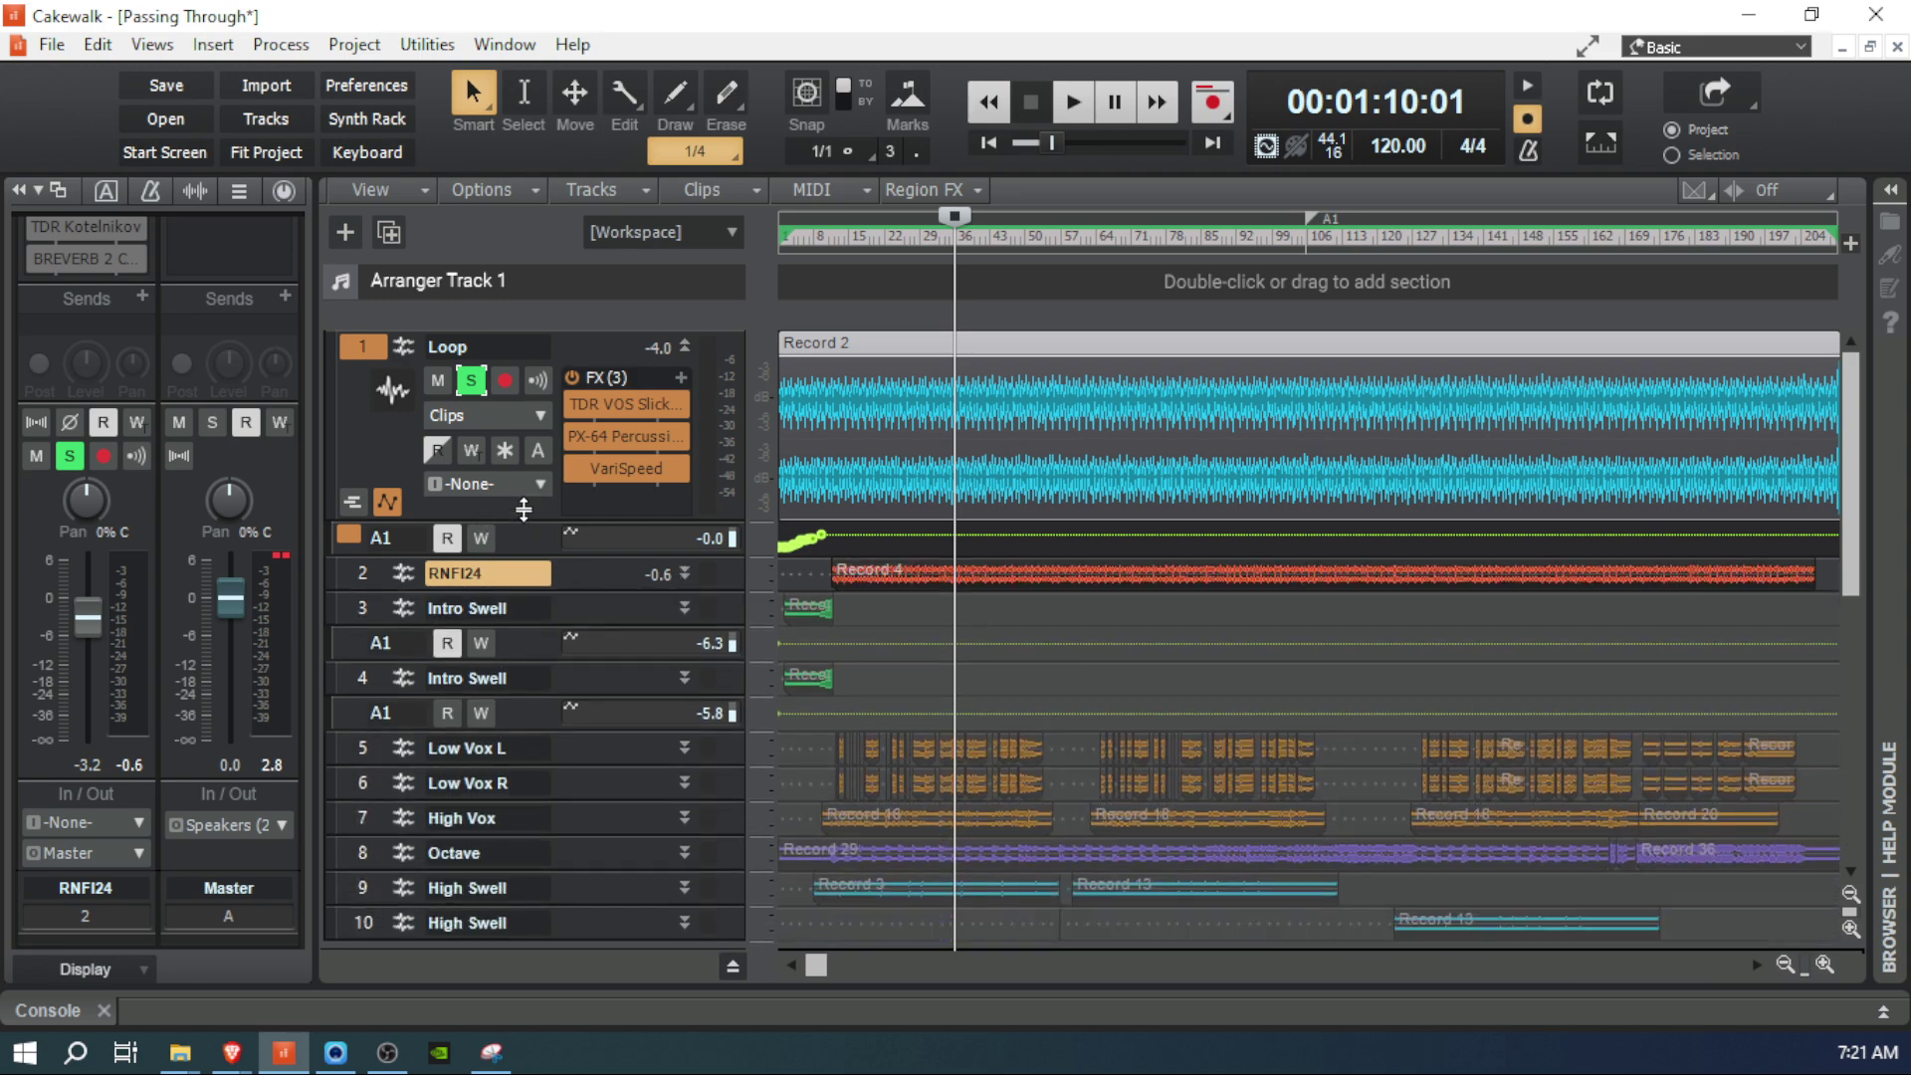
pyautogui.moveTo(523, 520); pyautogui.dragTo(503, 342)
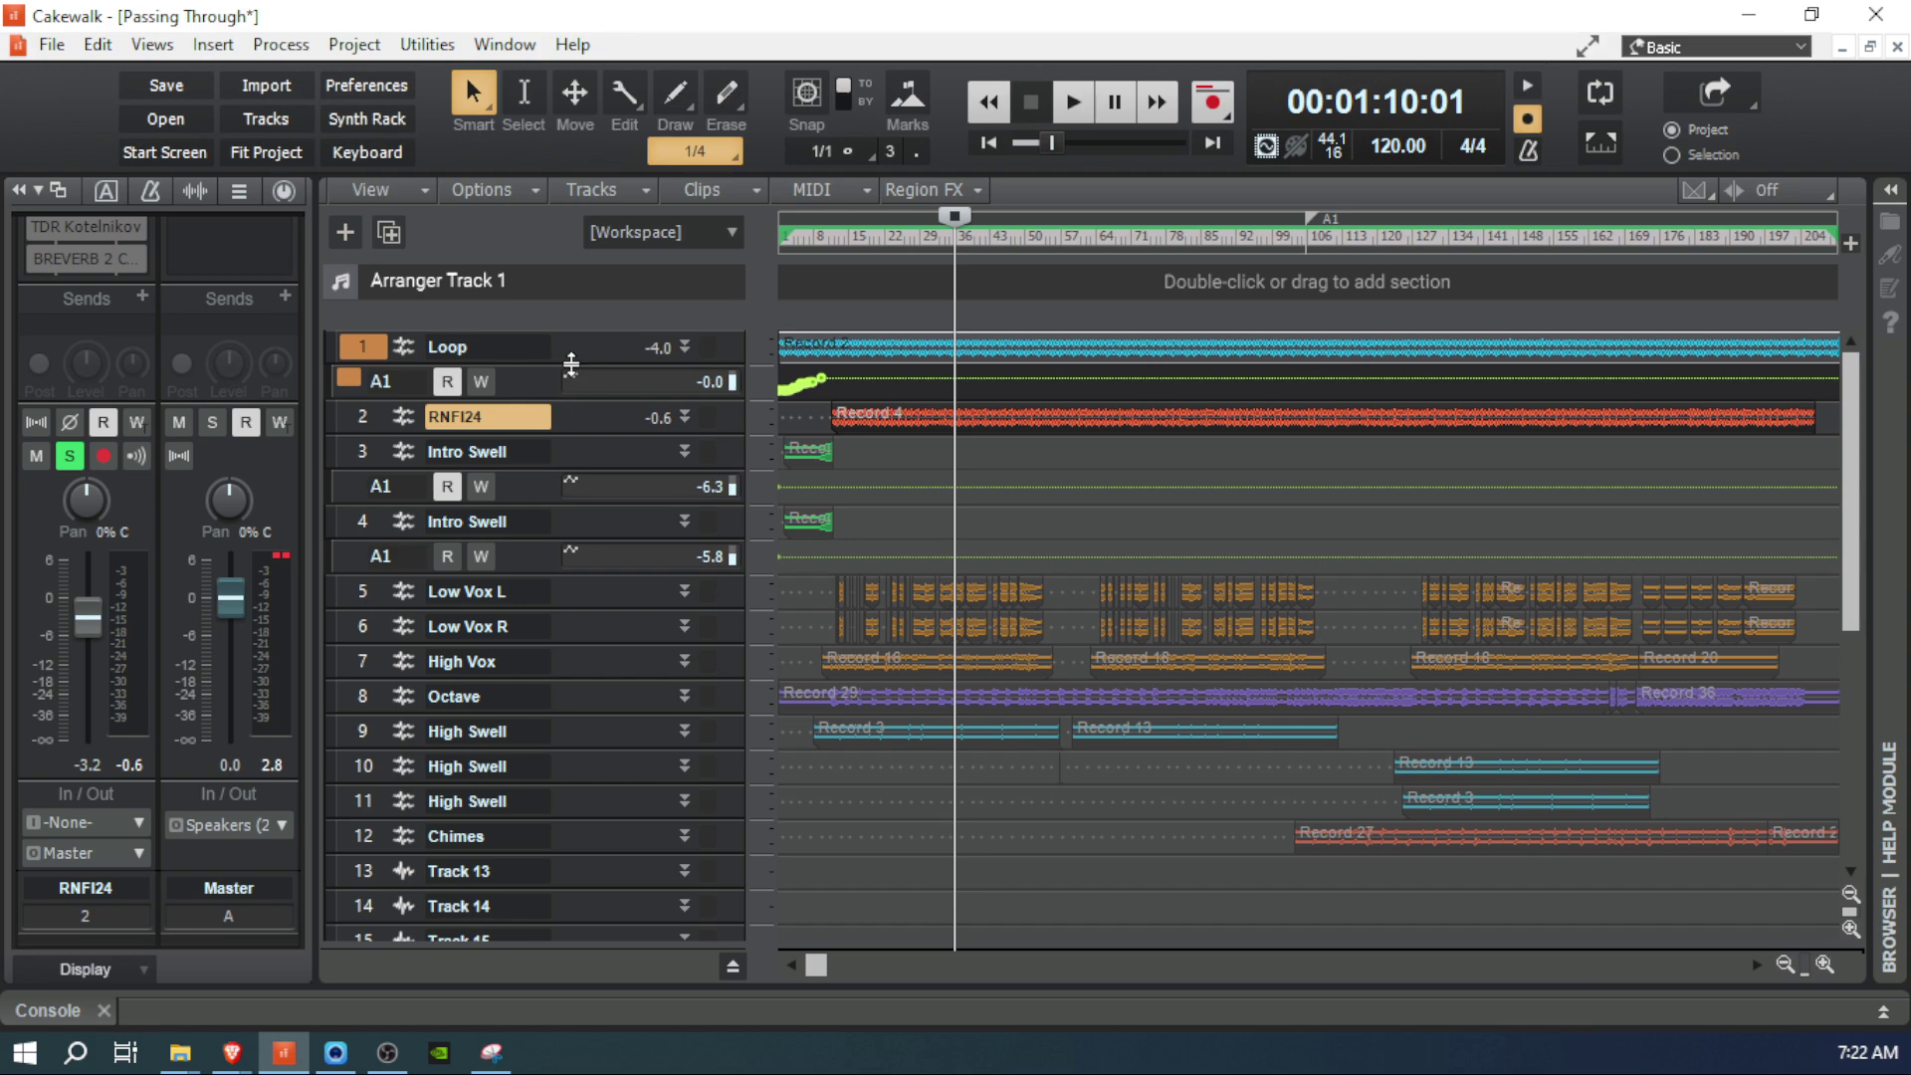
pyautogui.moveTo(571, 364); pyautogui.dragTo(571, 518)
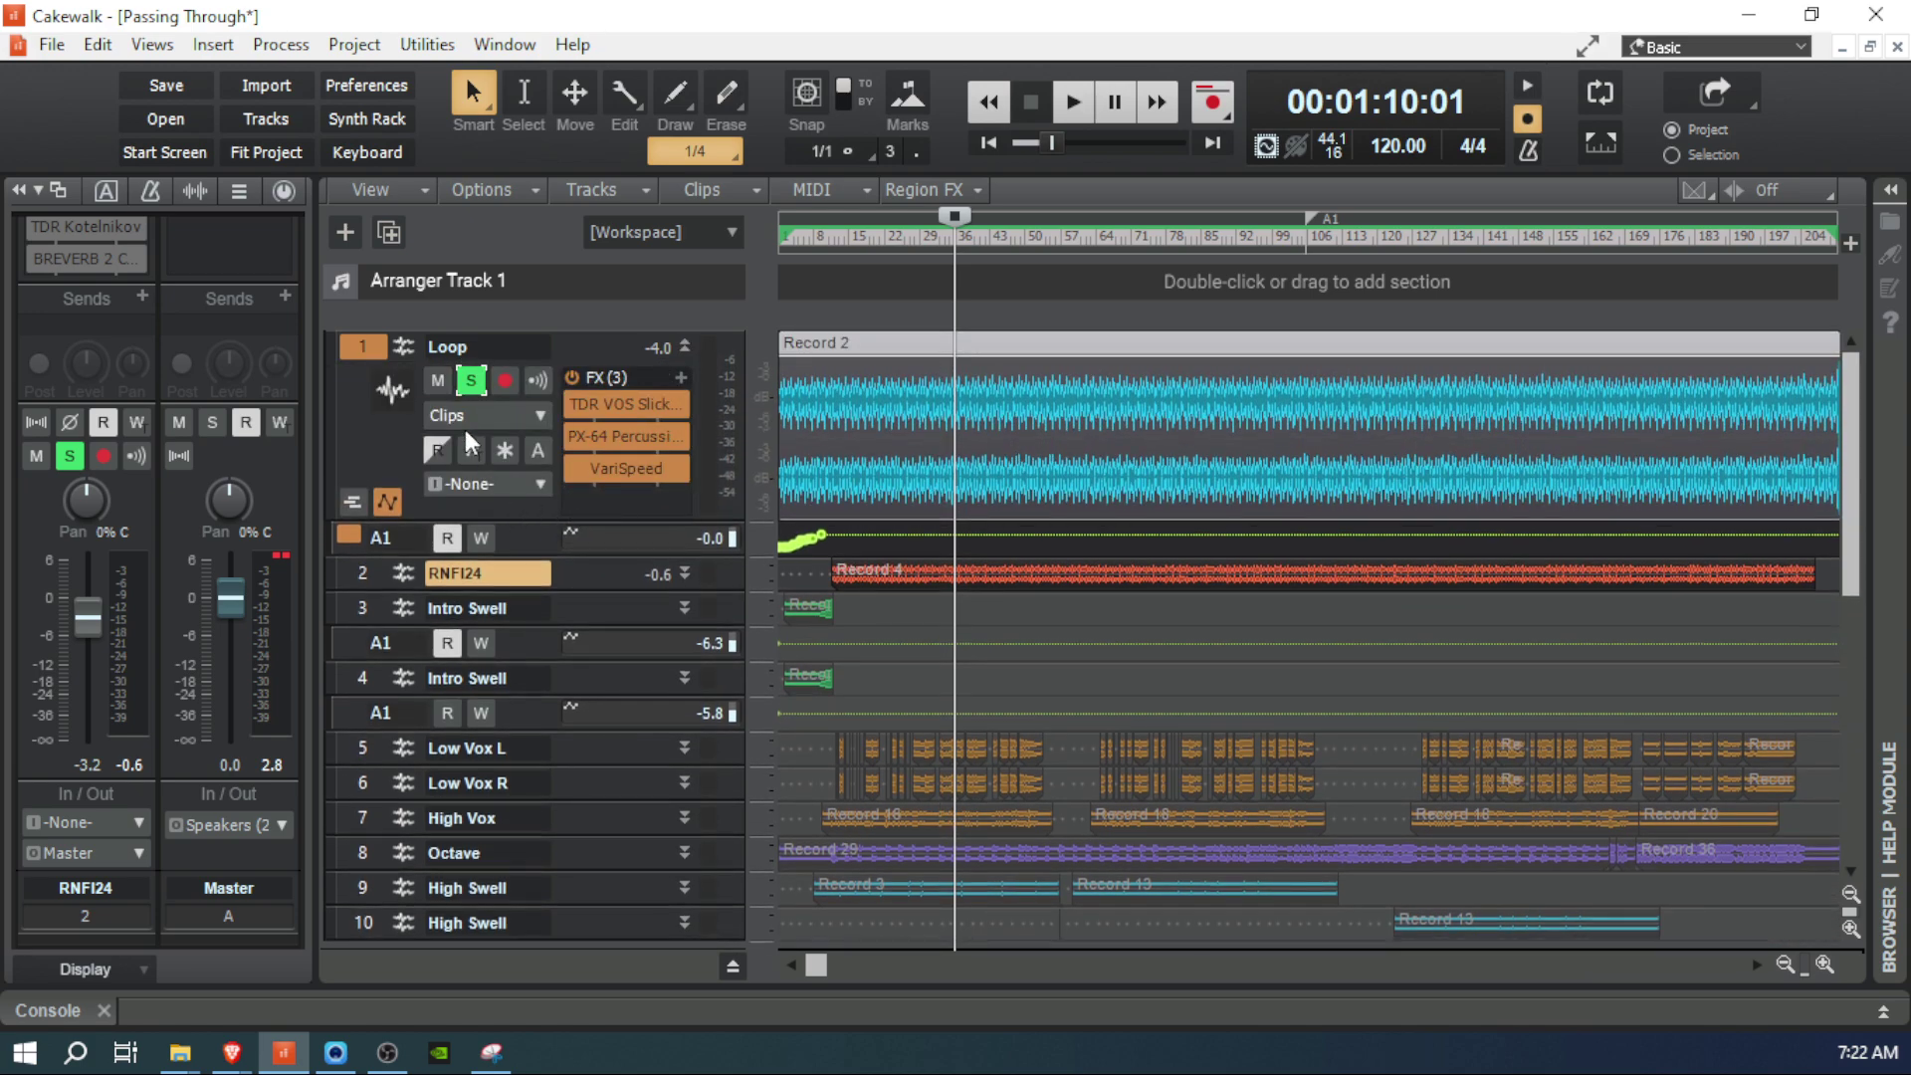
pyautogui.click(471, 380)
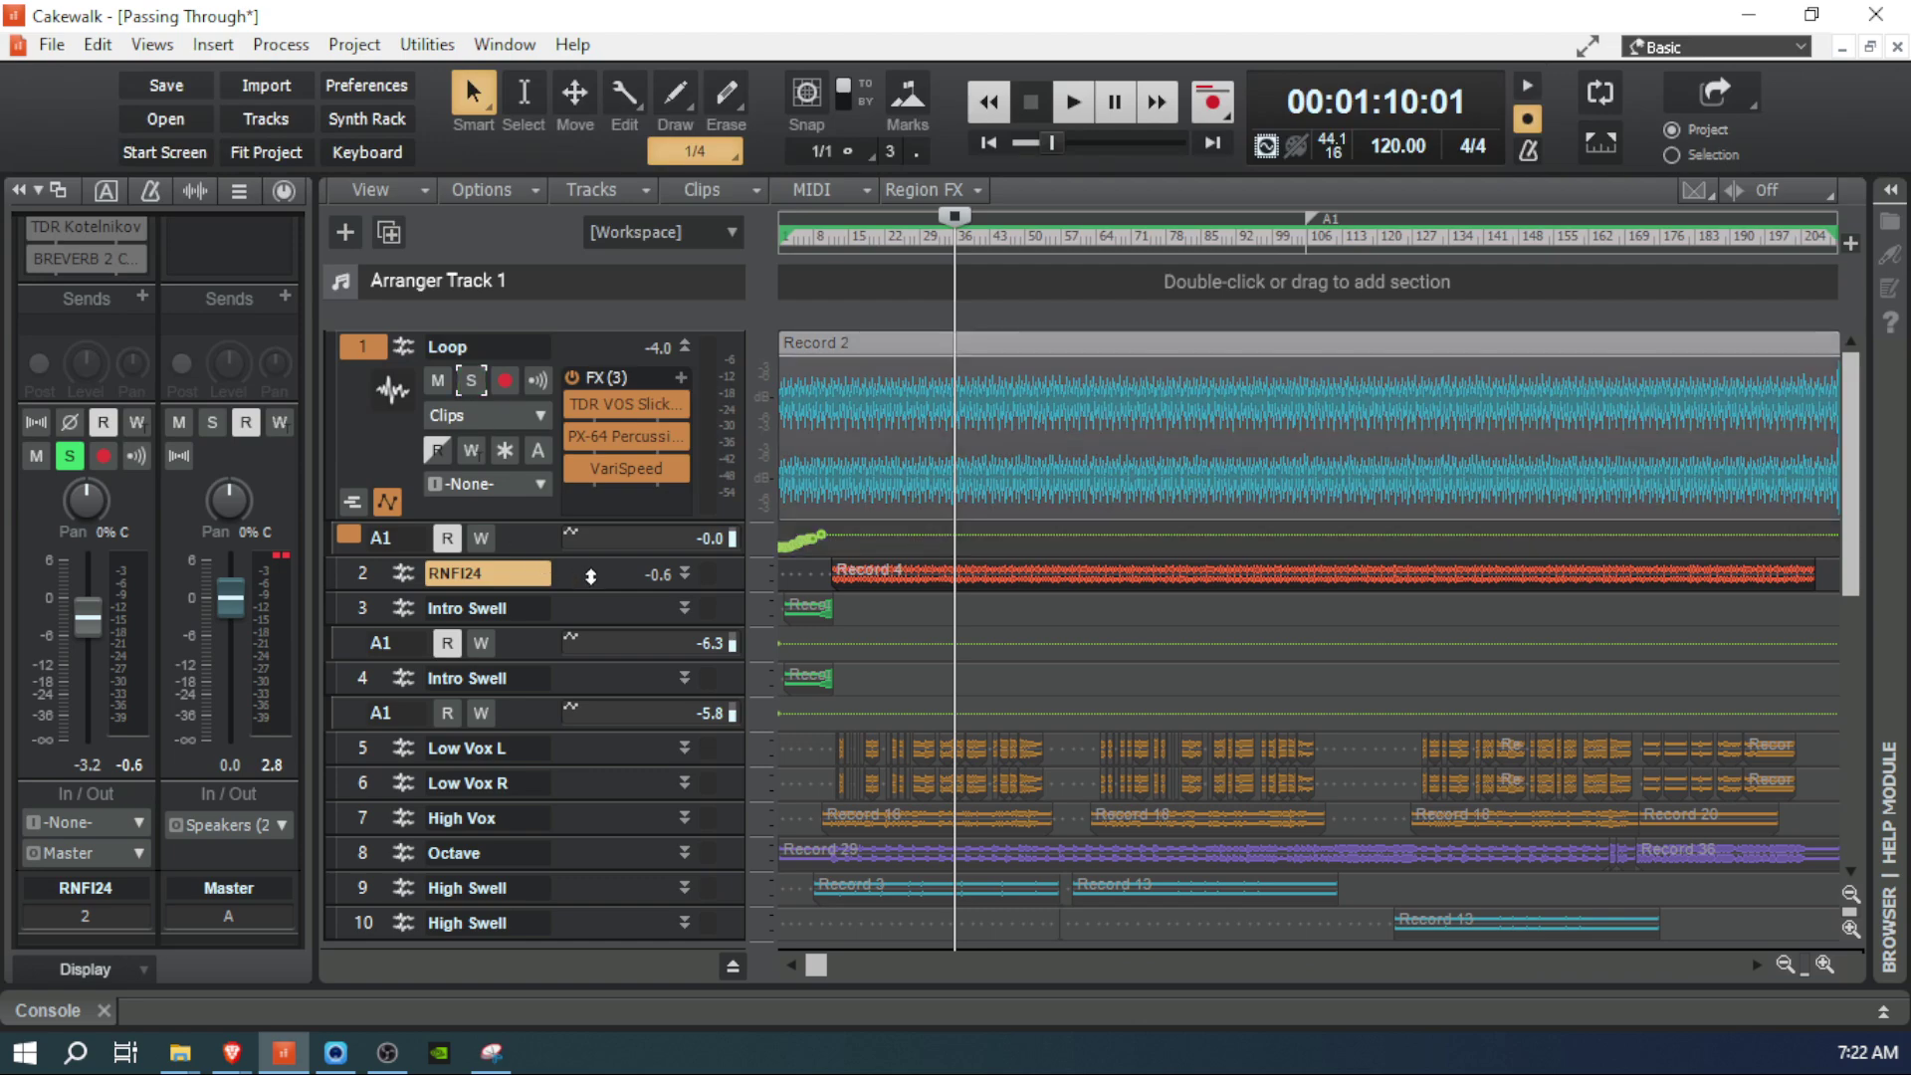
pyautogui.moveTo(590, 588); pyautogui.dragTo(550, 719)
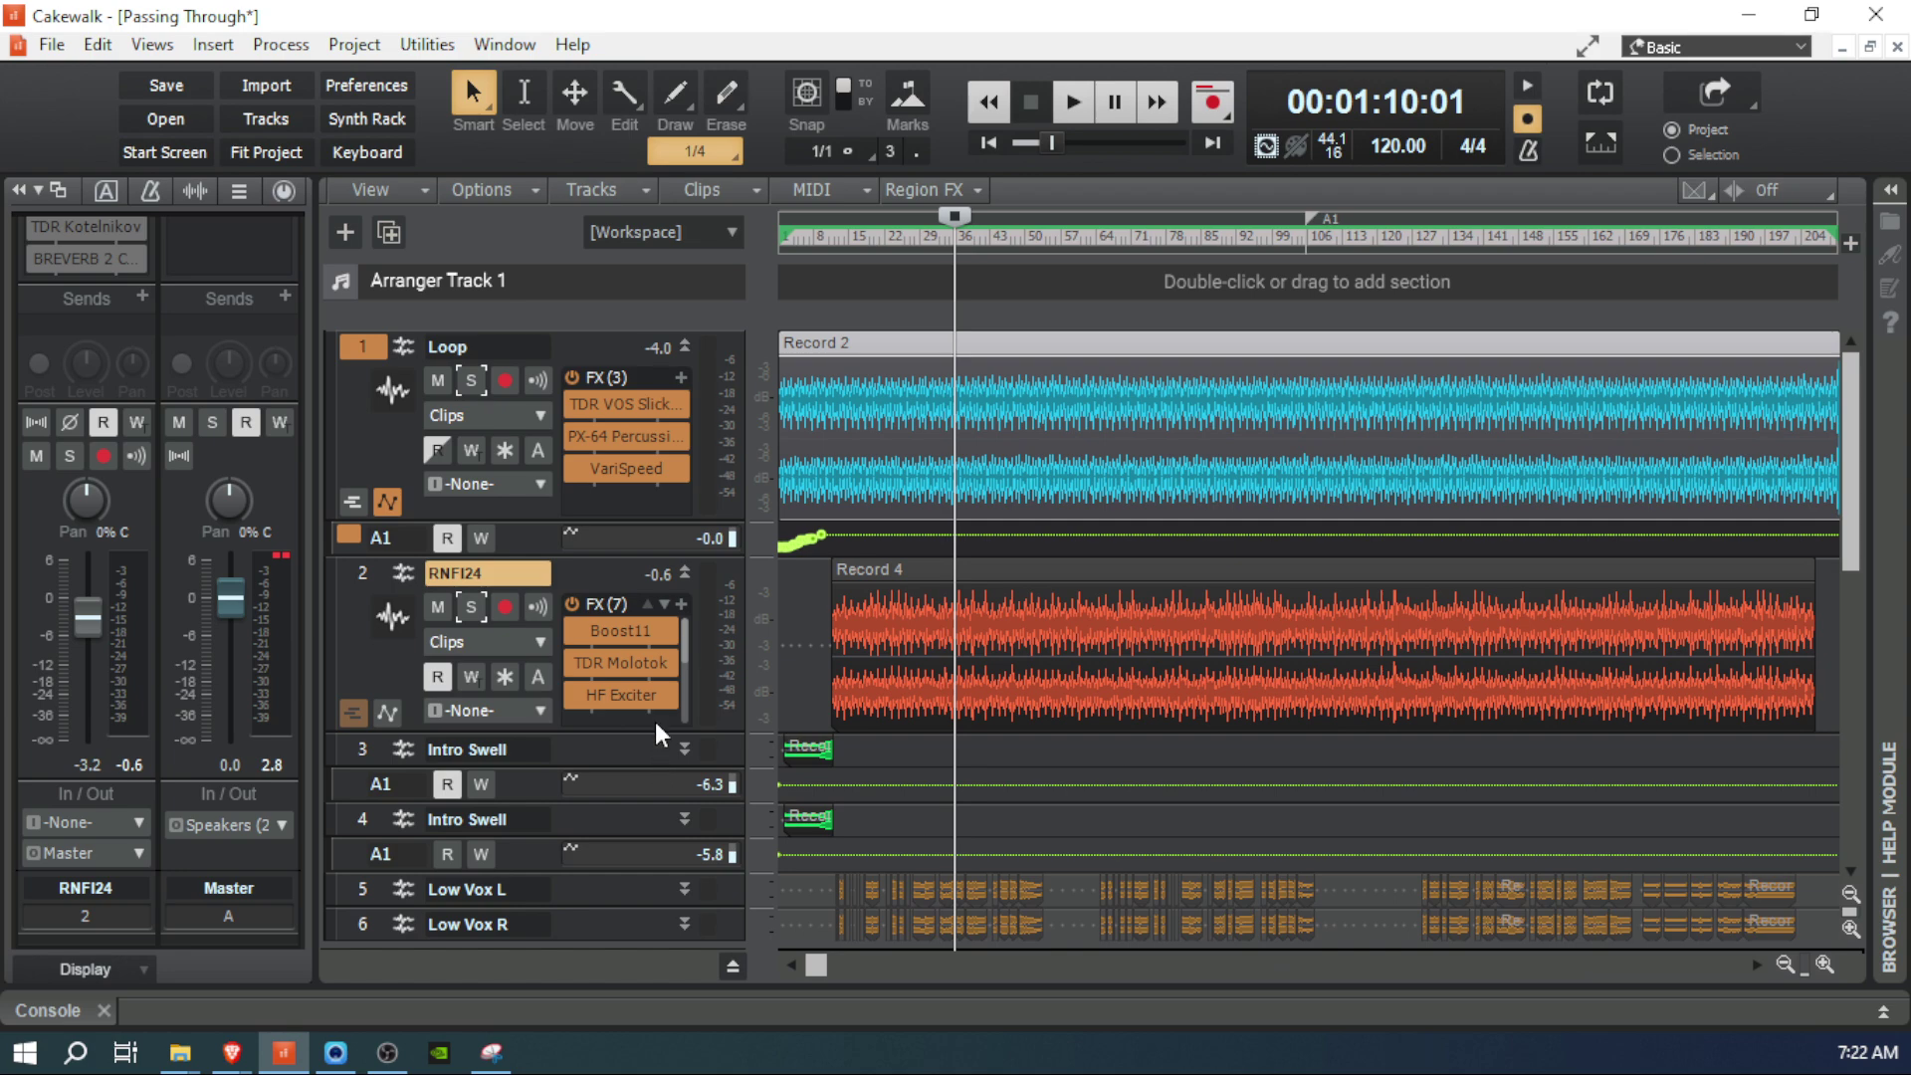
pyautogui.moveTo(655, 736); pyautogui.dragTo(654, 585)
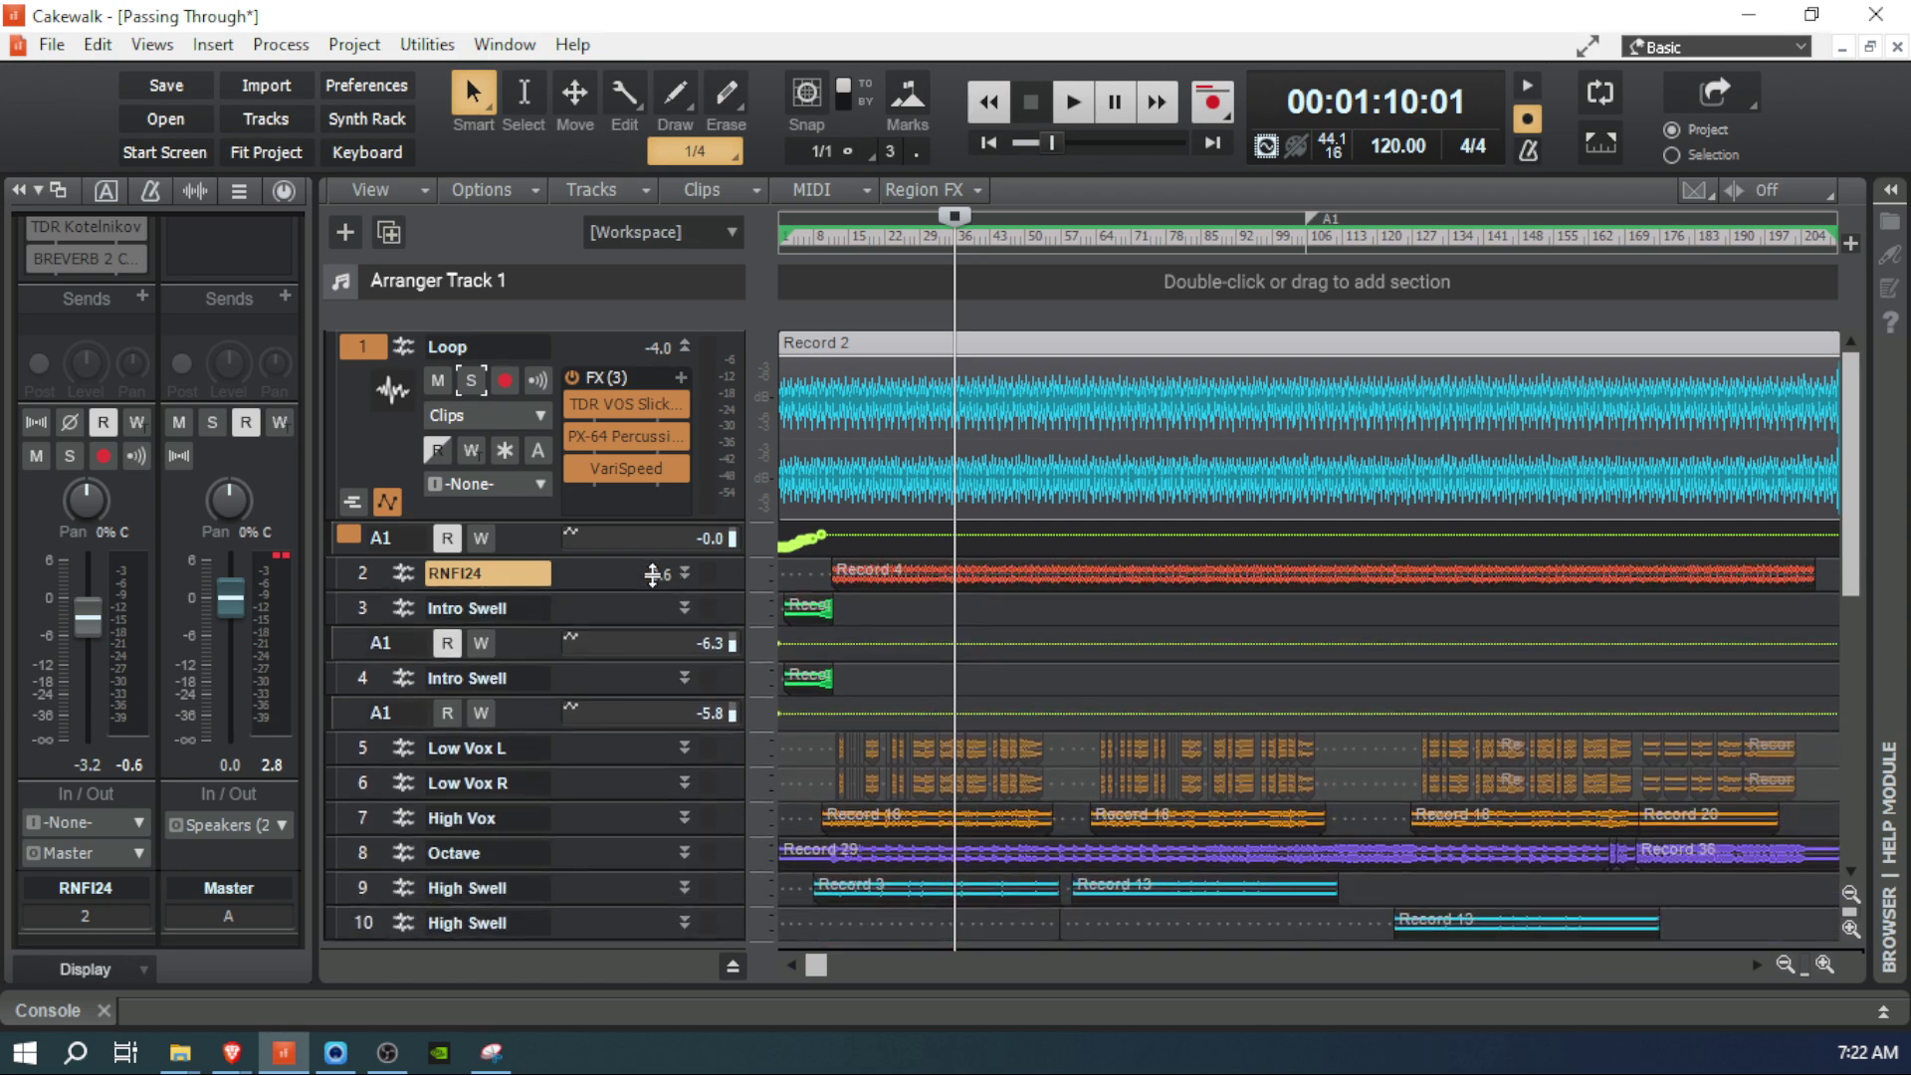
pyautogui.moveTo(640, 519); pyautogui.dragTo(625, 329)
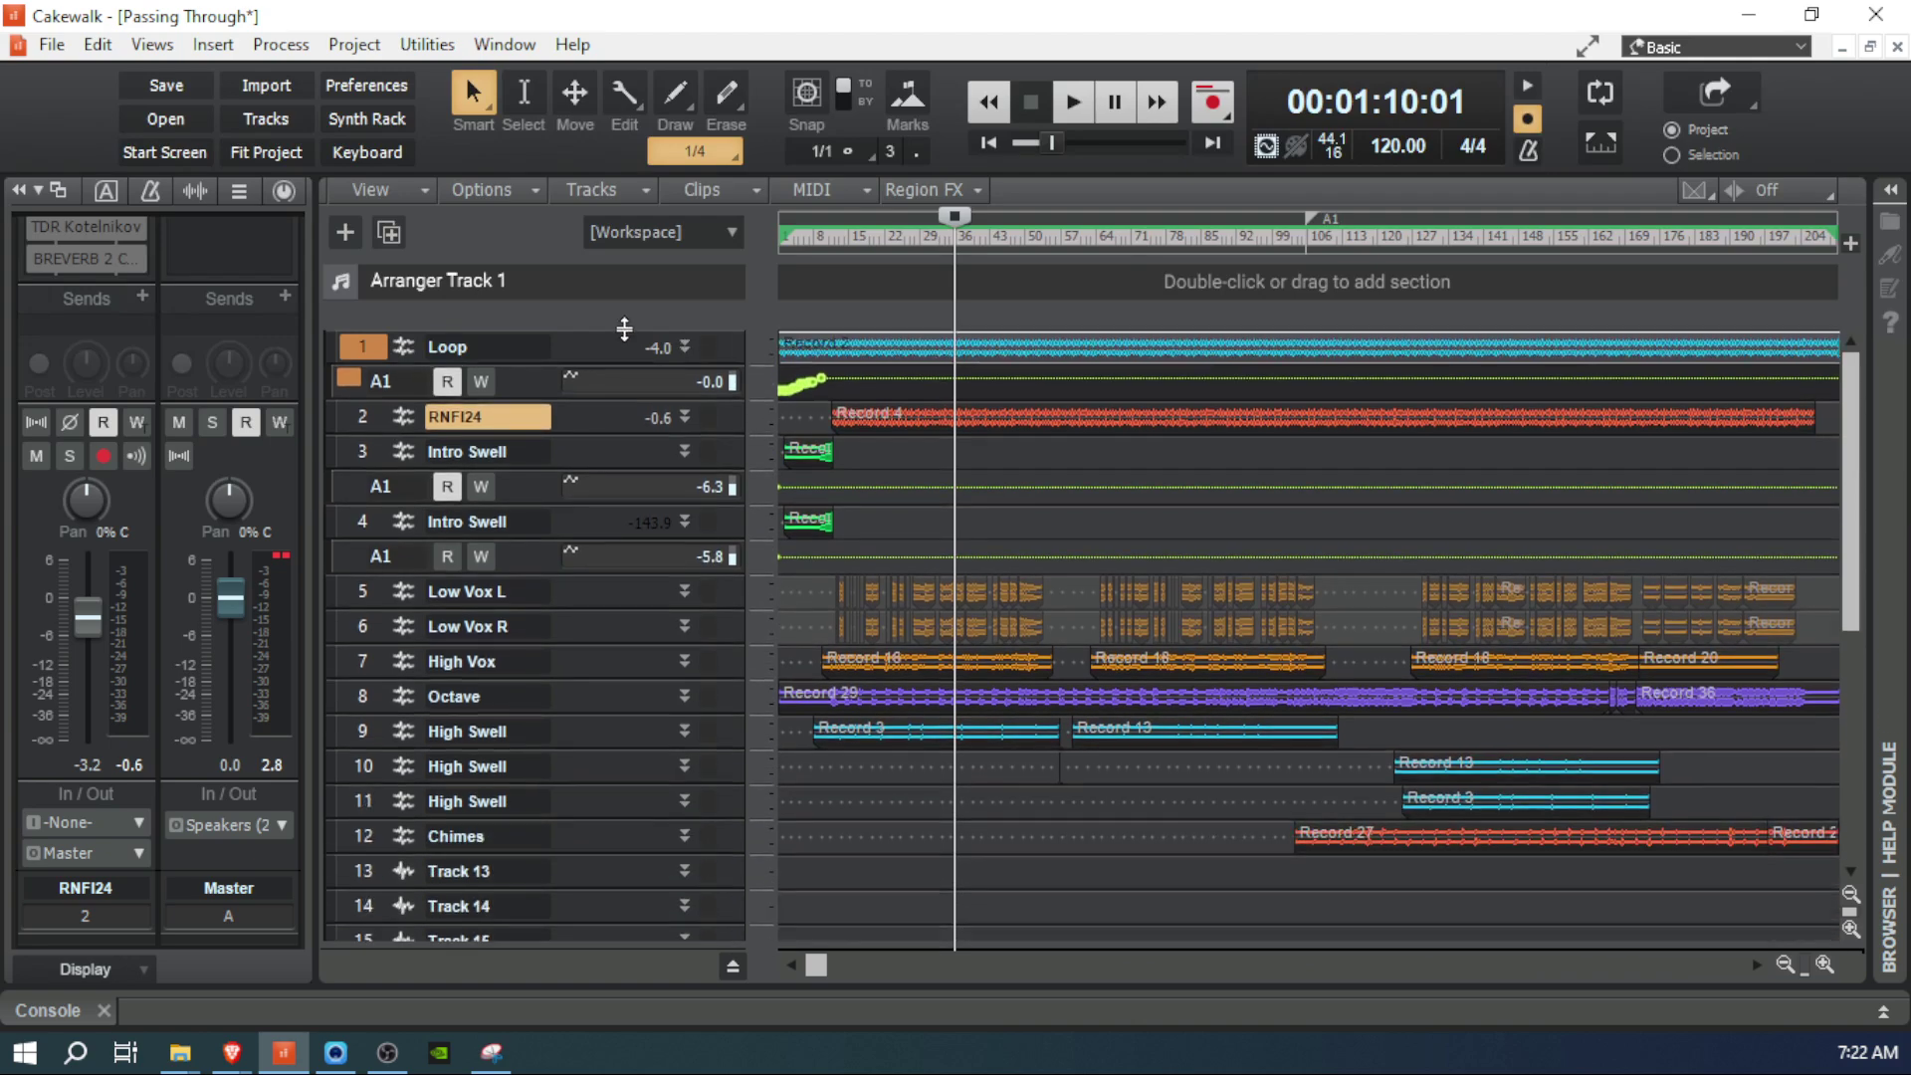
# Step: Play the full mix from about 1:10 without any solos, and stop
pyautogui.press('space')
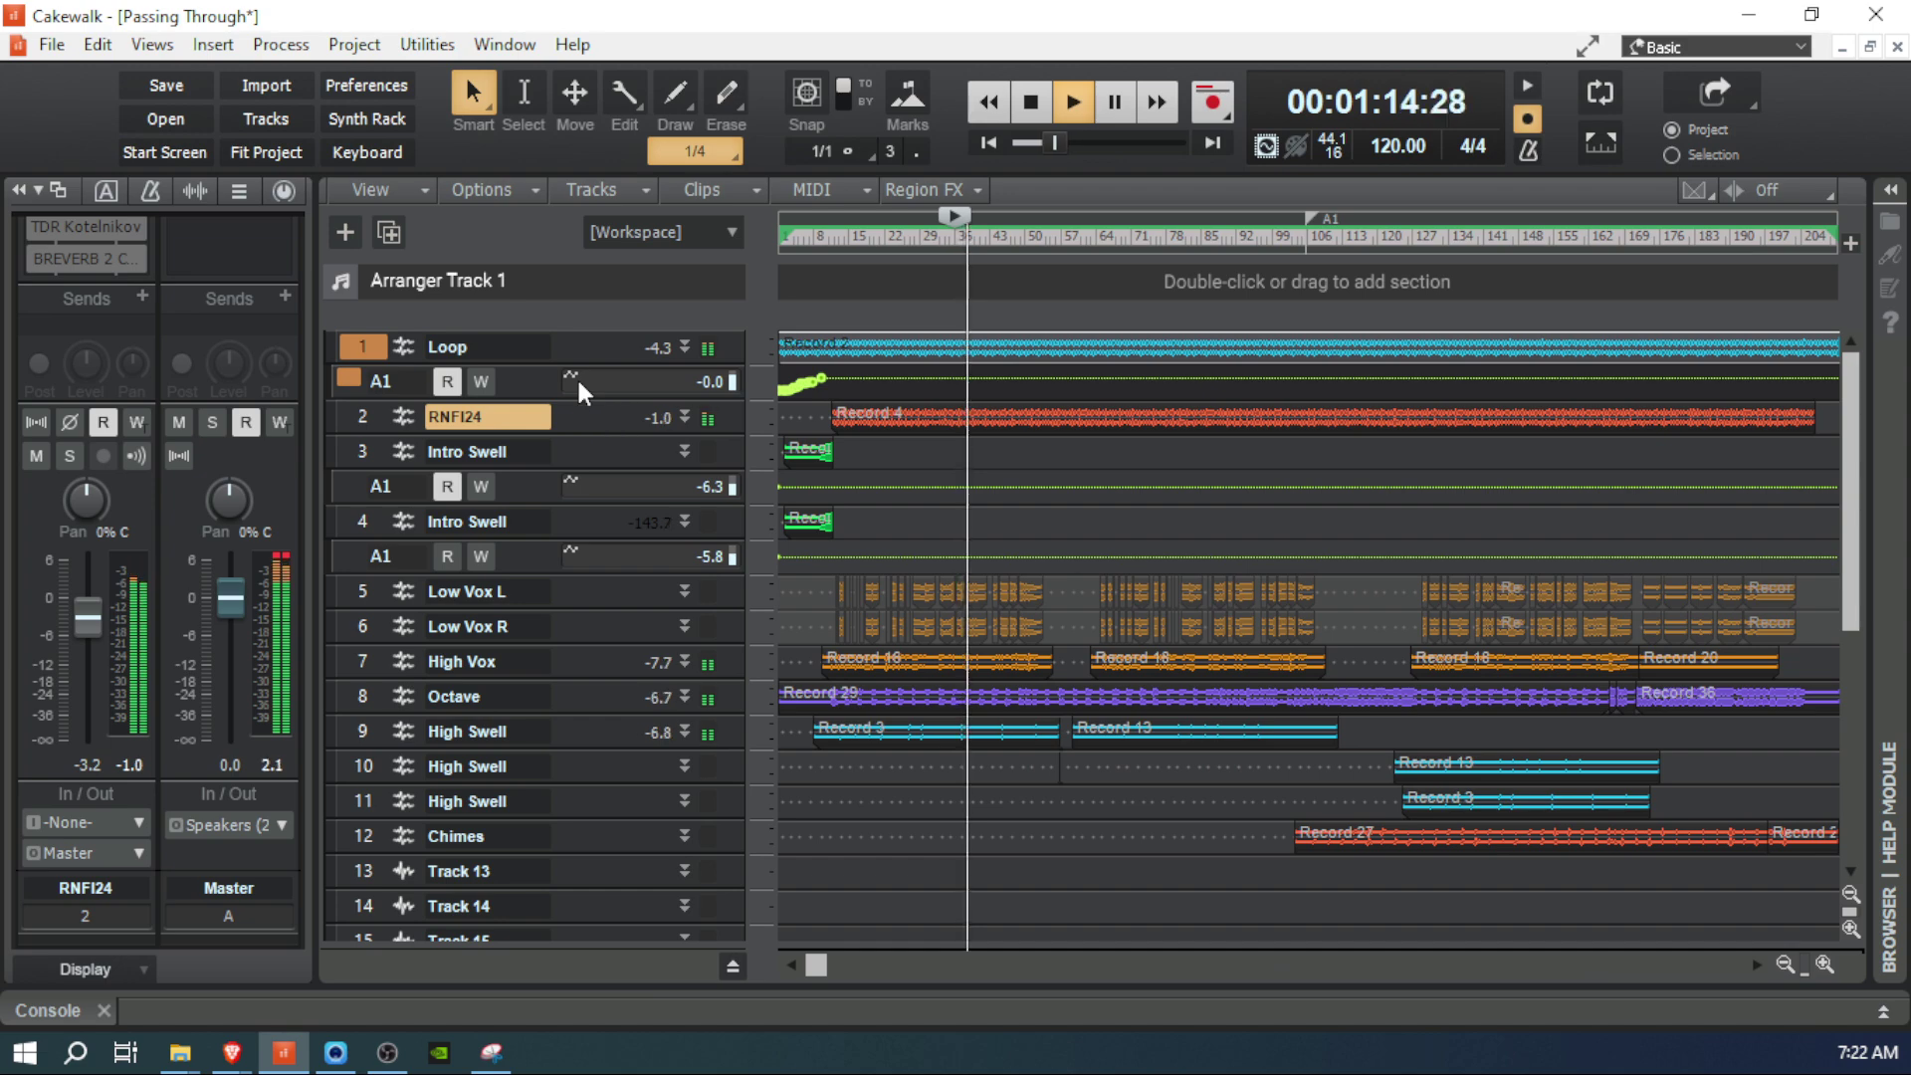
pyautogui.press('space')
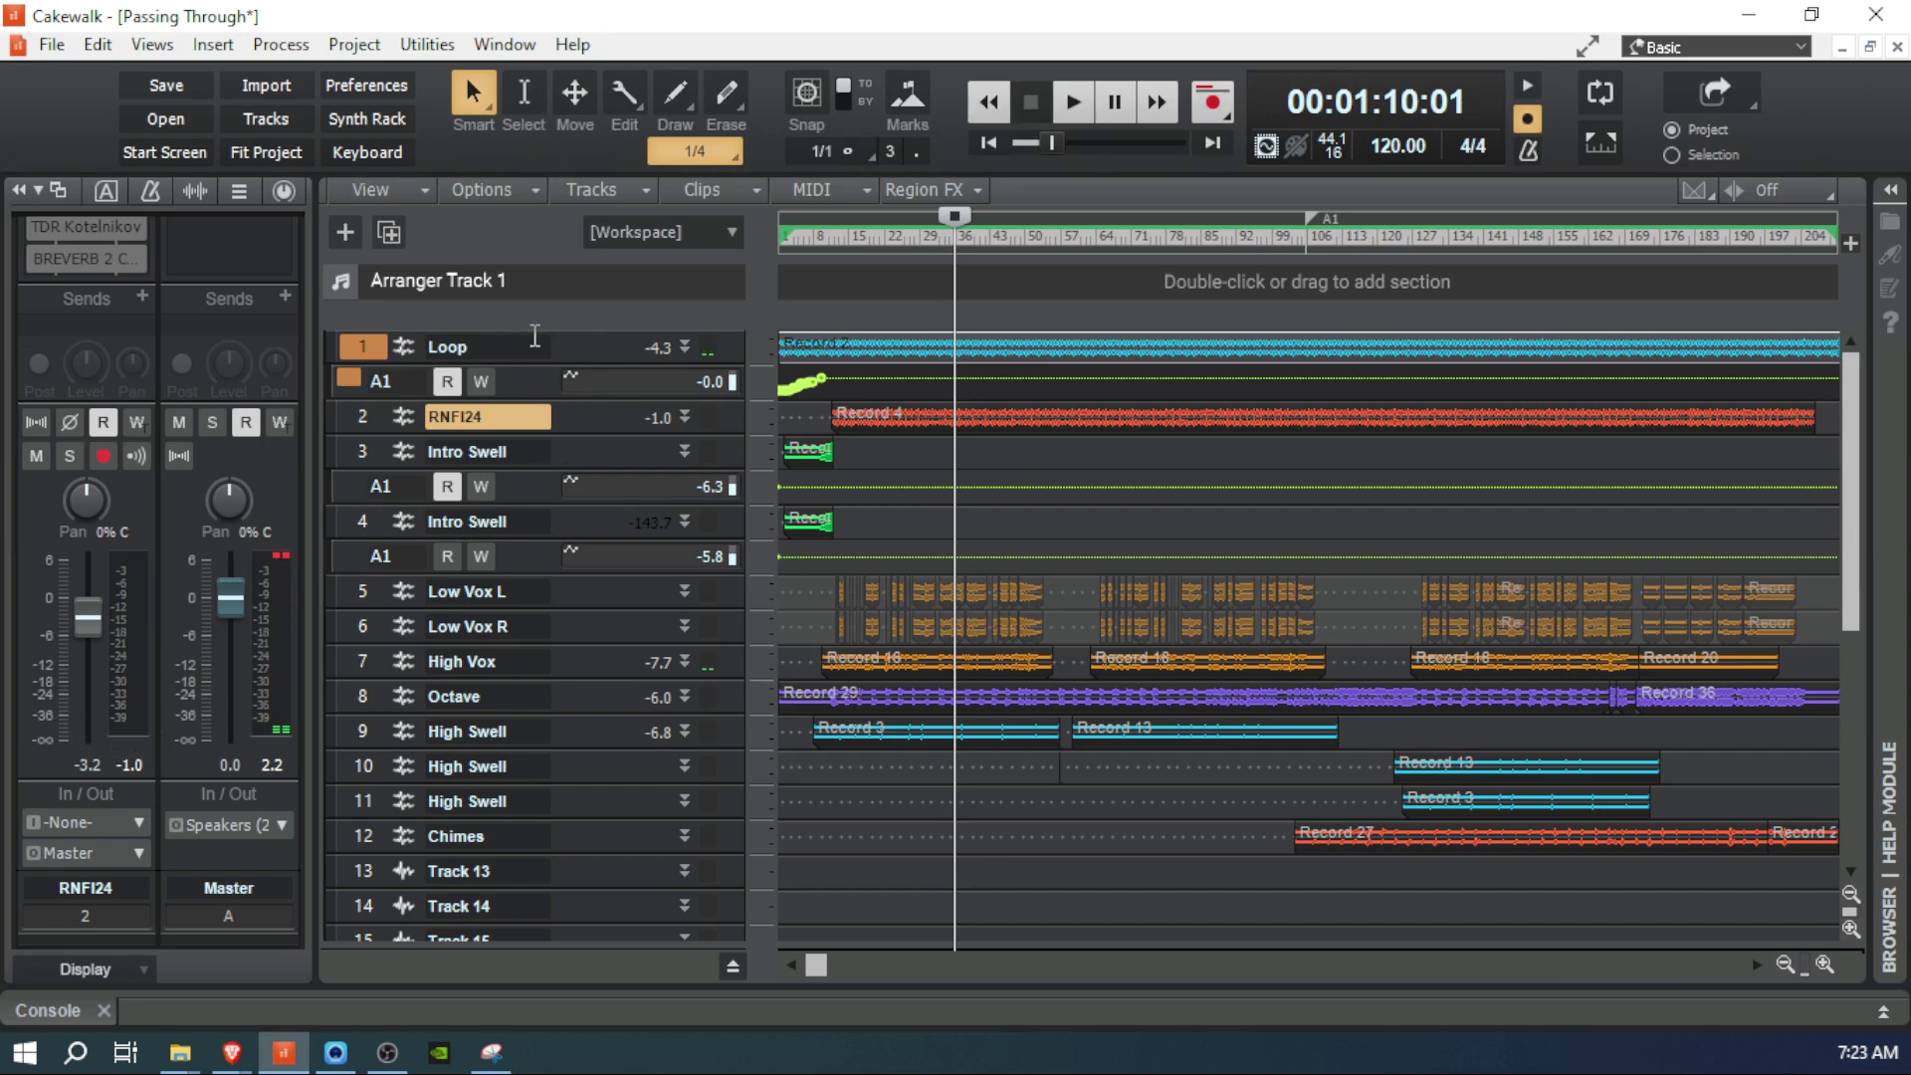
# Step: Select the Loop track to show its channel strip, and expand the track to reveal its header controls
pyautogui.click(577, 349)
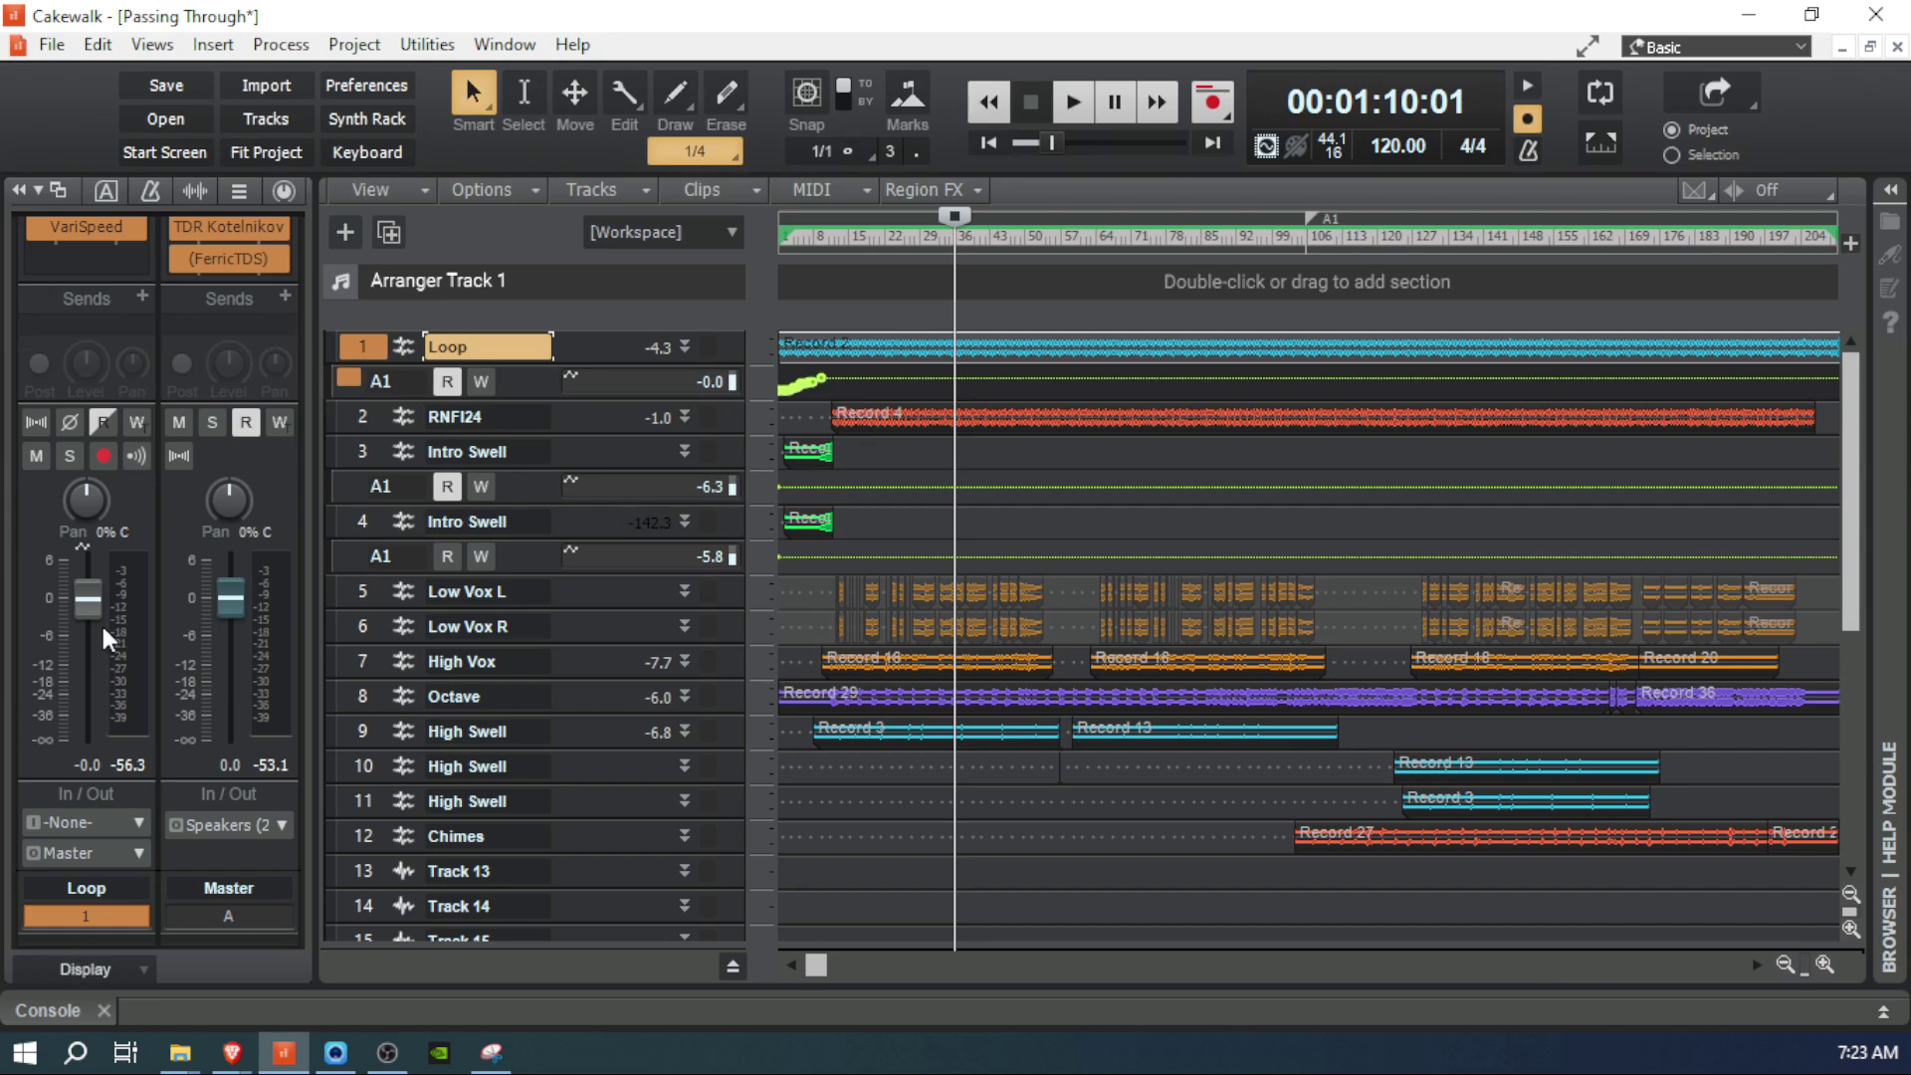
pyautogui.moveTo(90, 598)
pyautogui.moveTo(86, 494)
pyautogui.moveTo(569, 358); pyautogui.dragTo(339, 507)
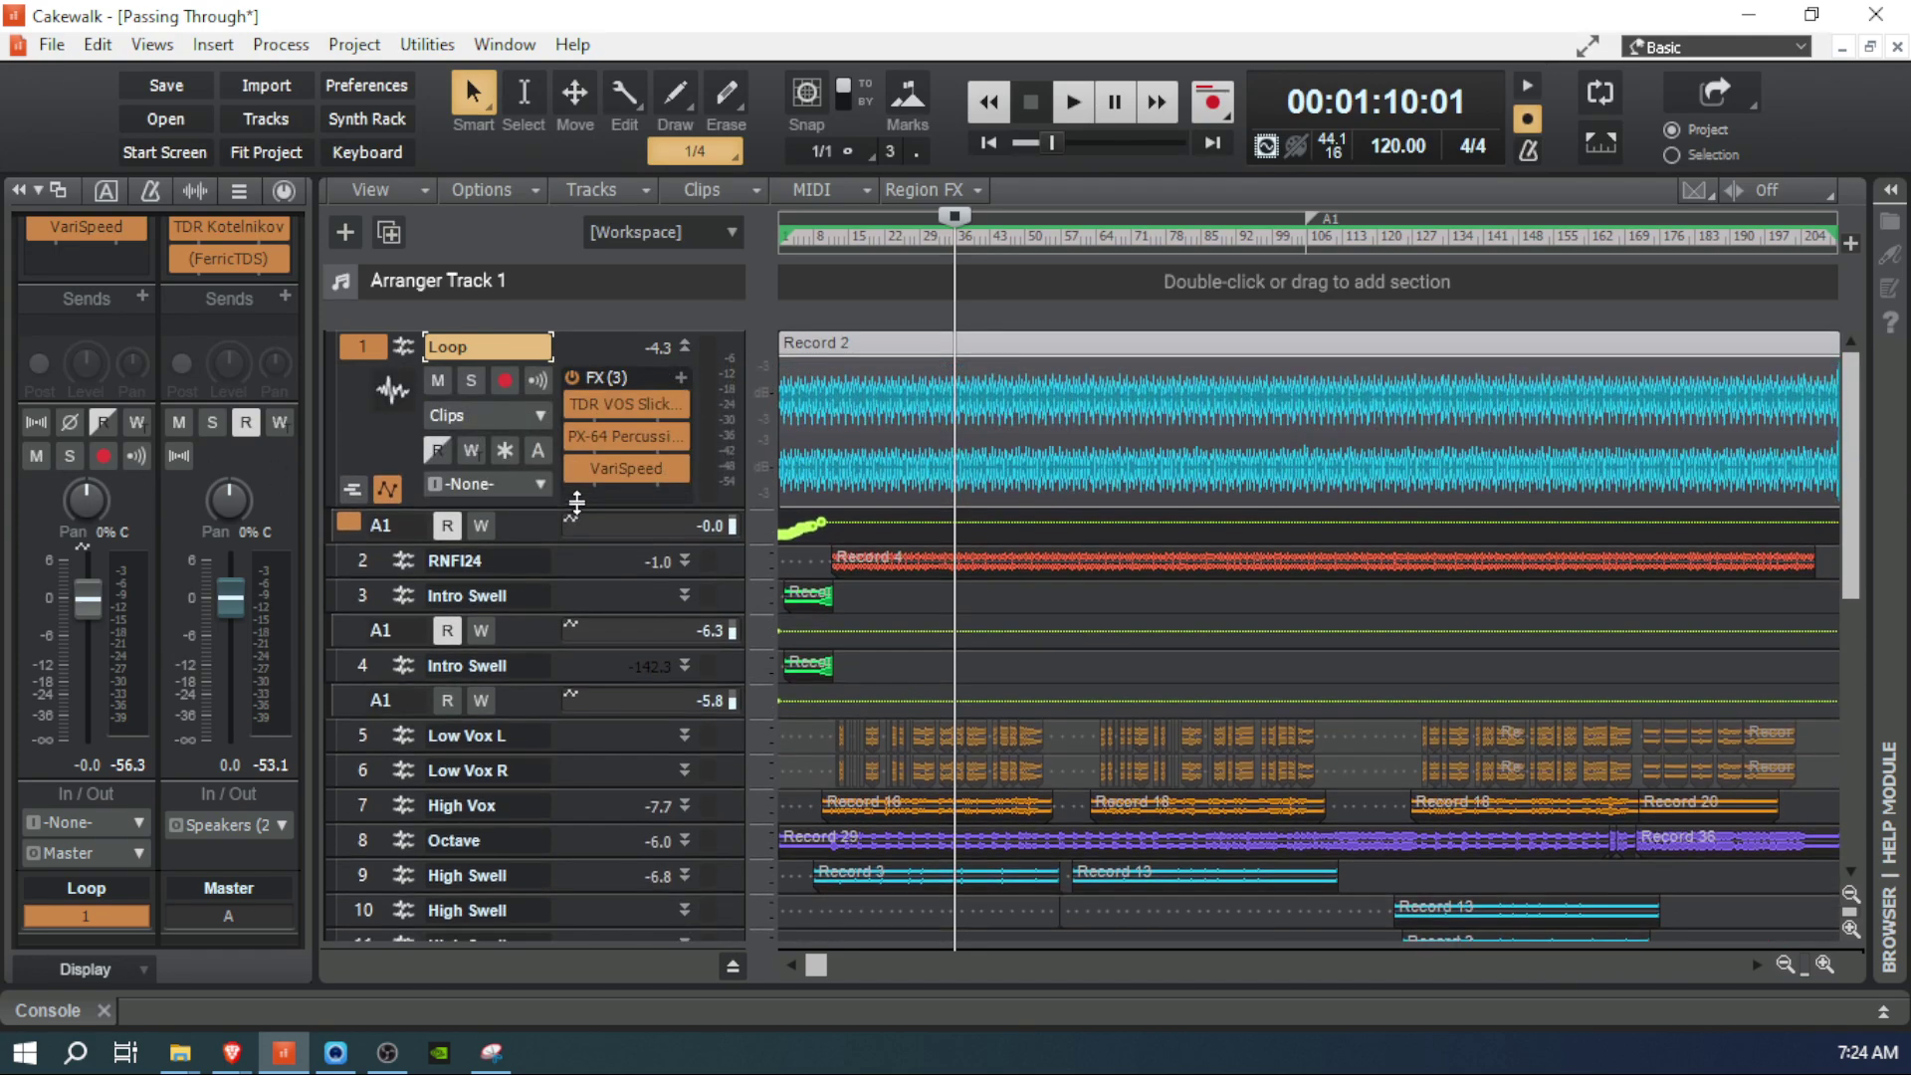
# Step: Mute Loop from its channel strip, unmute it from the track header, and toggle its solo on and off
pyautogui.click(36, 455)
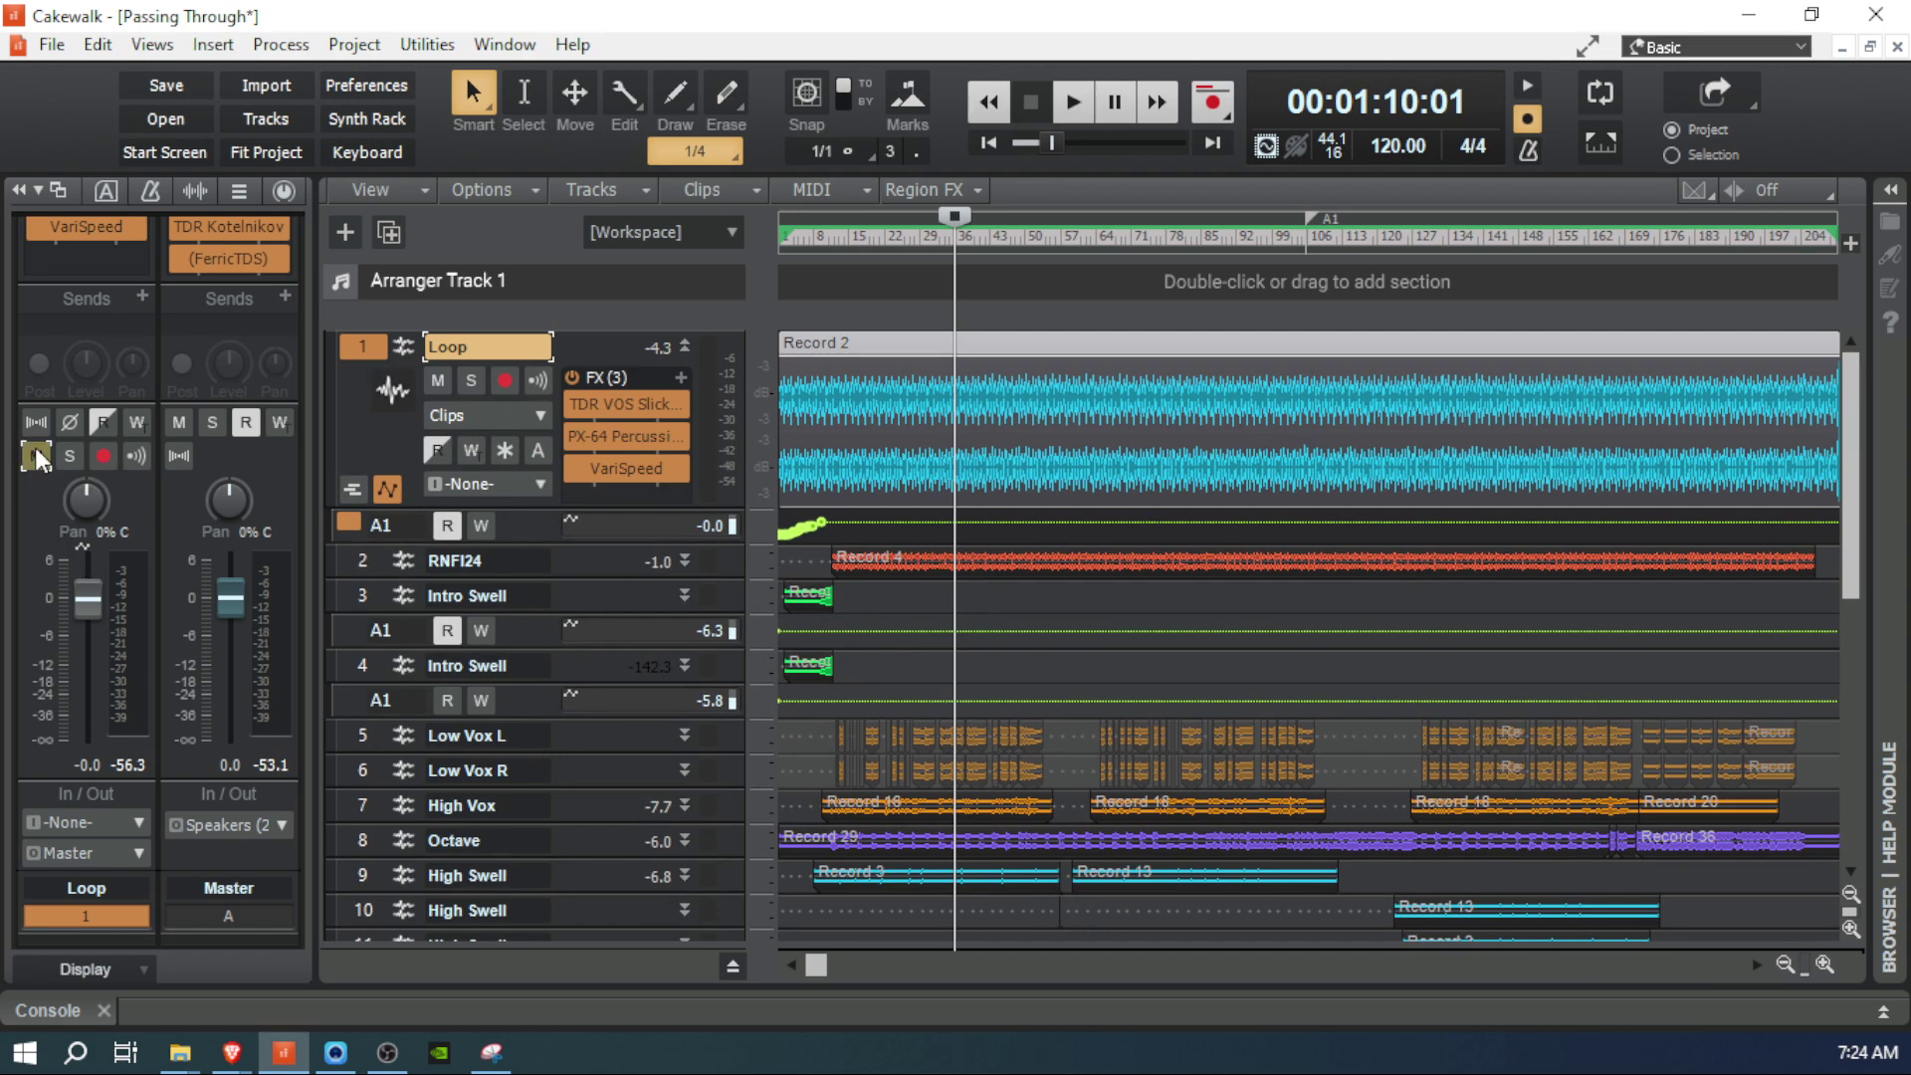
pyautogui.click(439, 379)
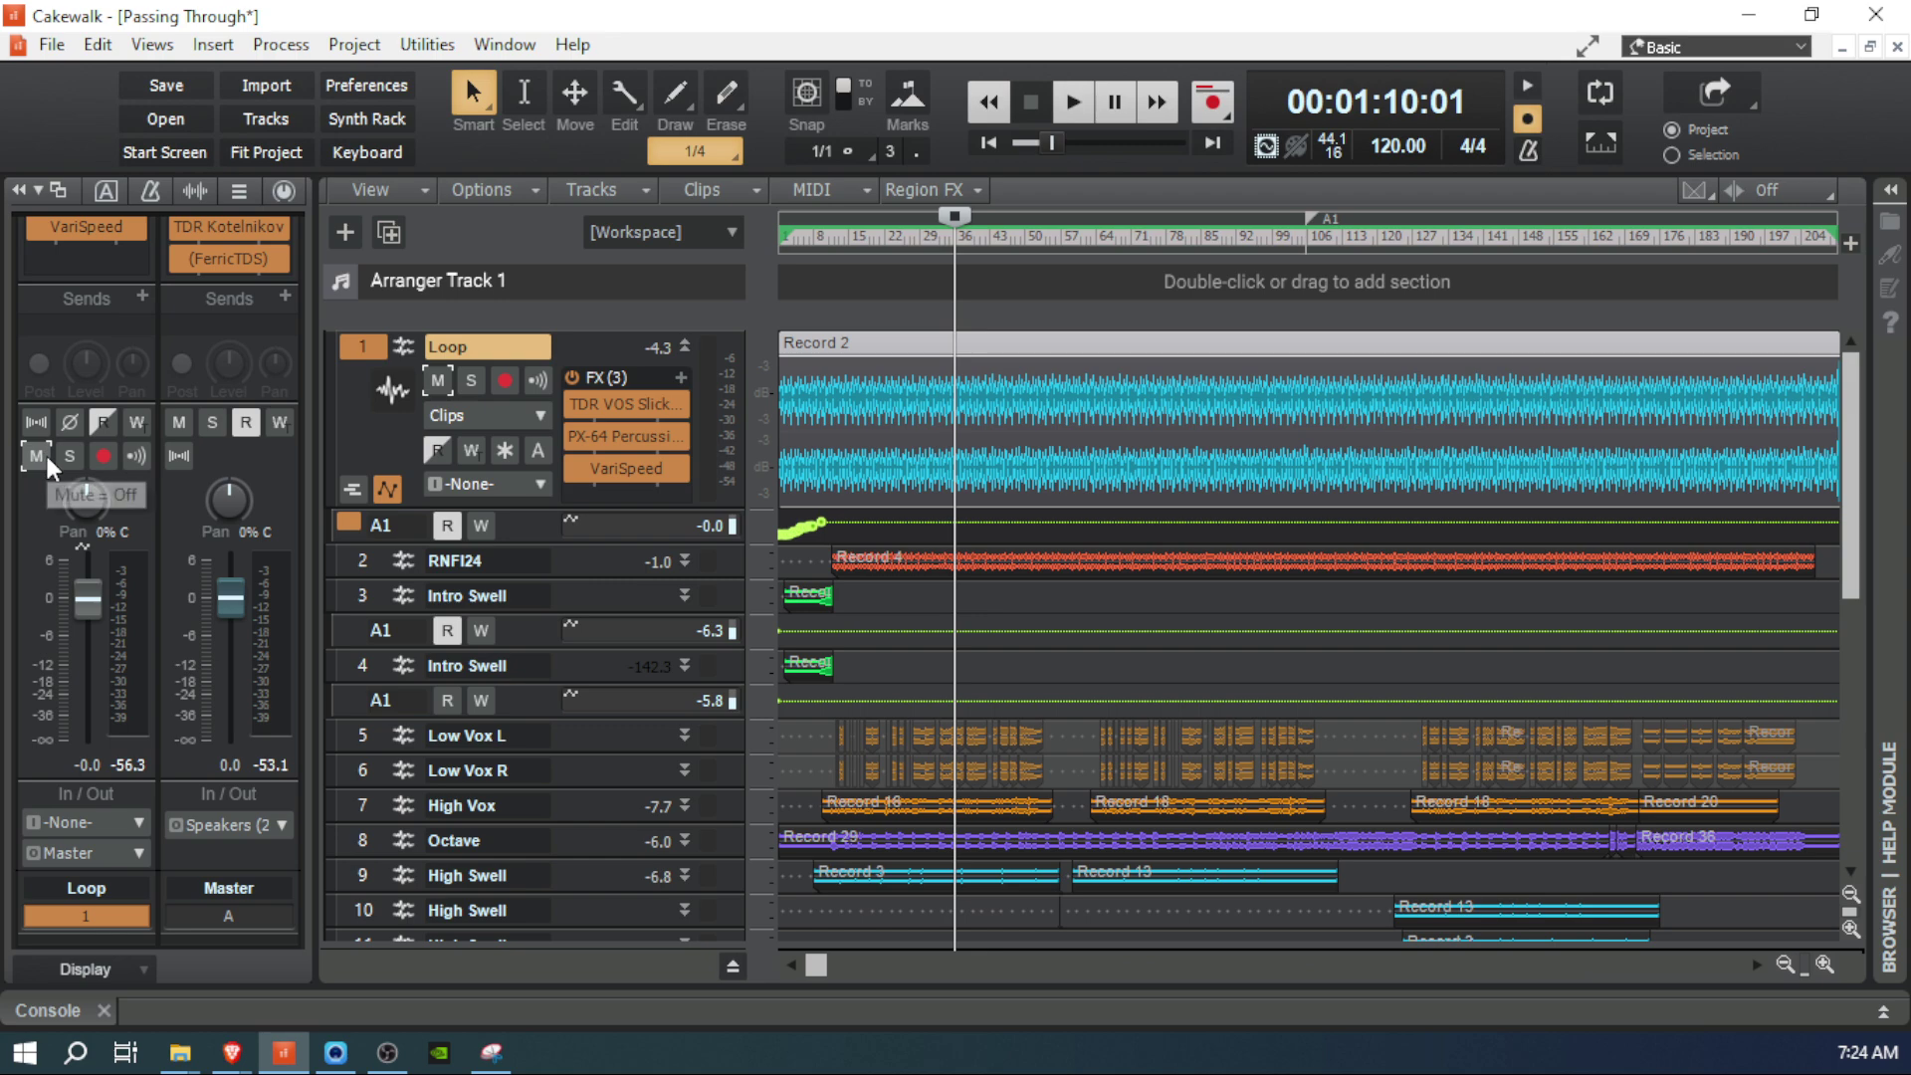
pyautogui.click(459, 382)
pyautogui.click(469, 380)
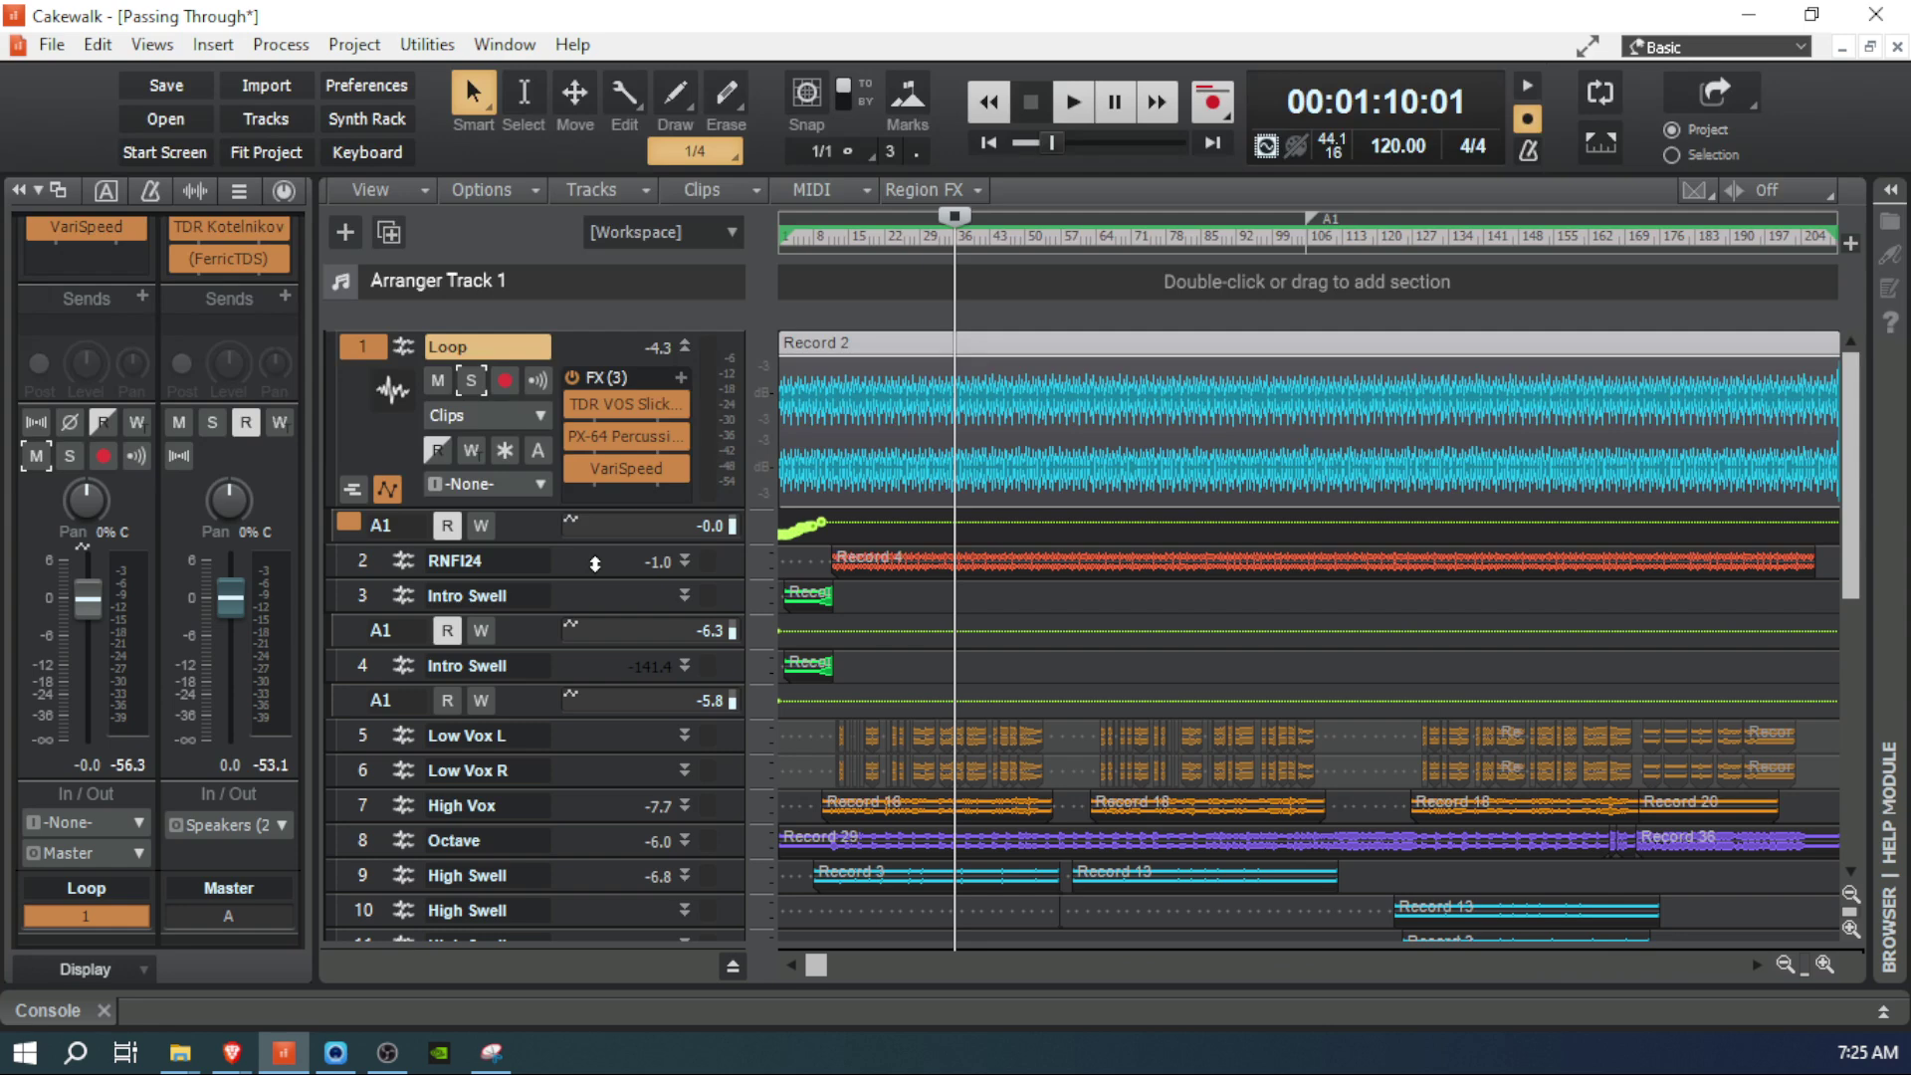
# Step: Select and expand the RNFI24 track, and toggle its mute and its solo on and off
pyautogui.click(594, 563)
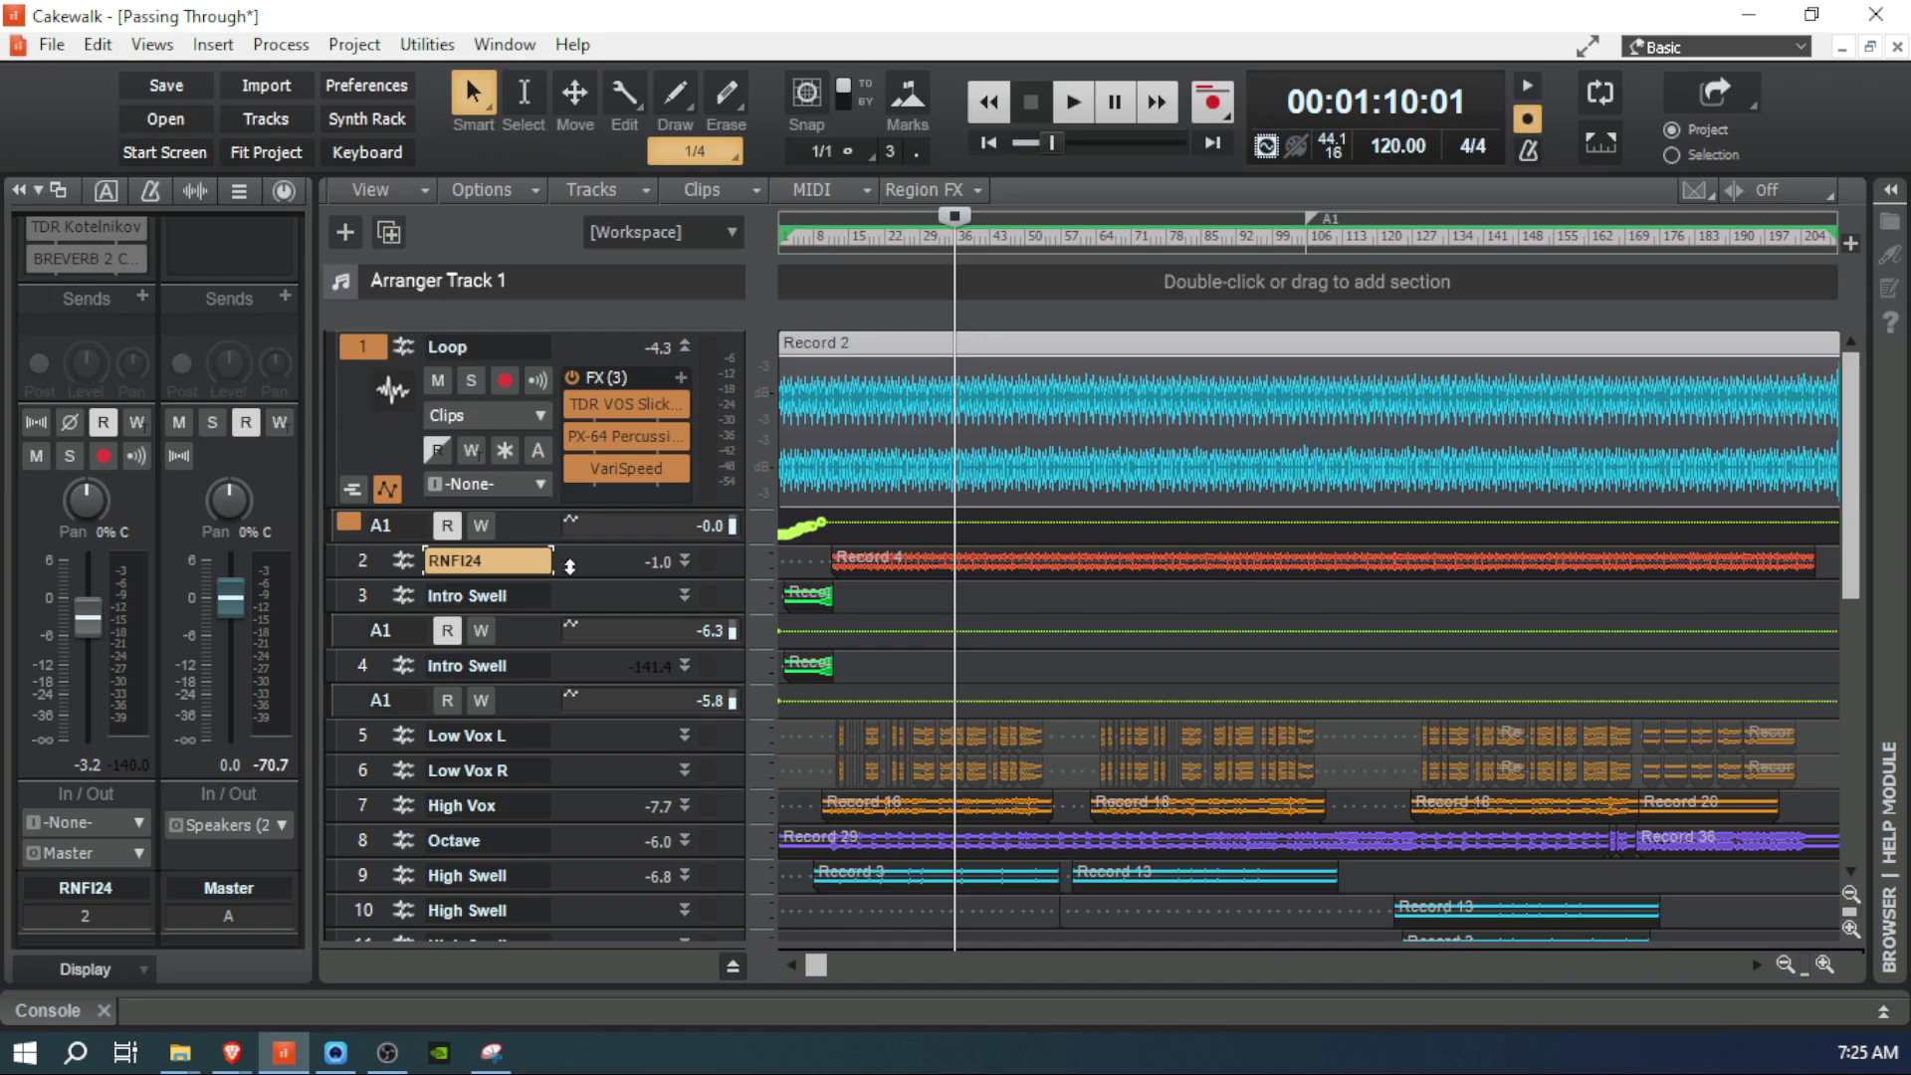
pyautogui.moveTo(570, 577); pyautogui.dragTo(572, 691)
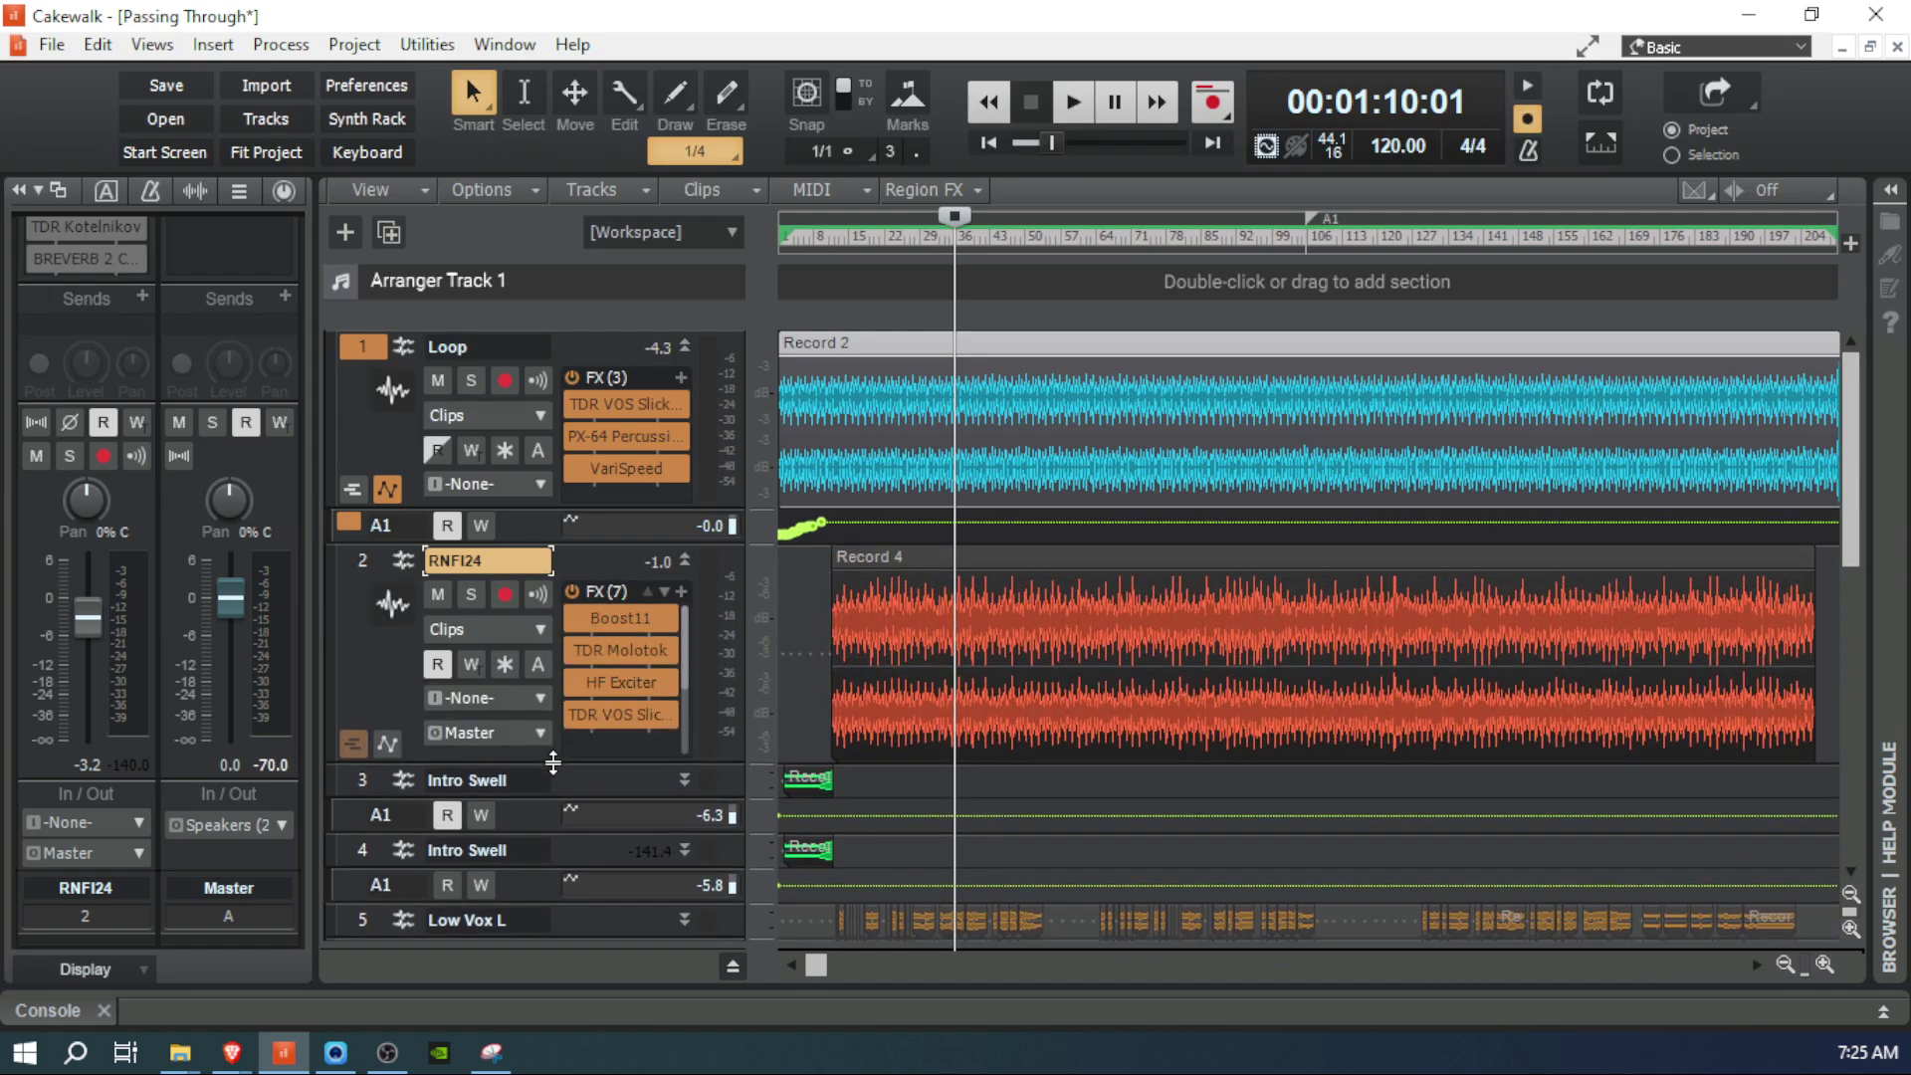
pyautogui.click(436, 595)
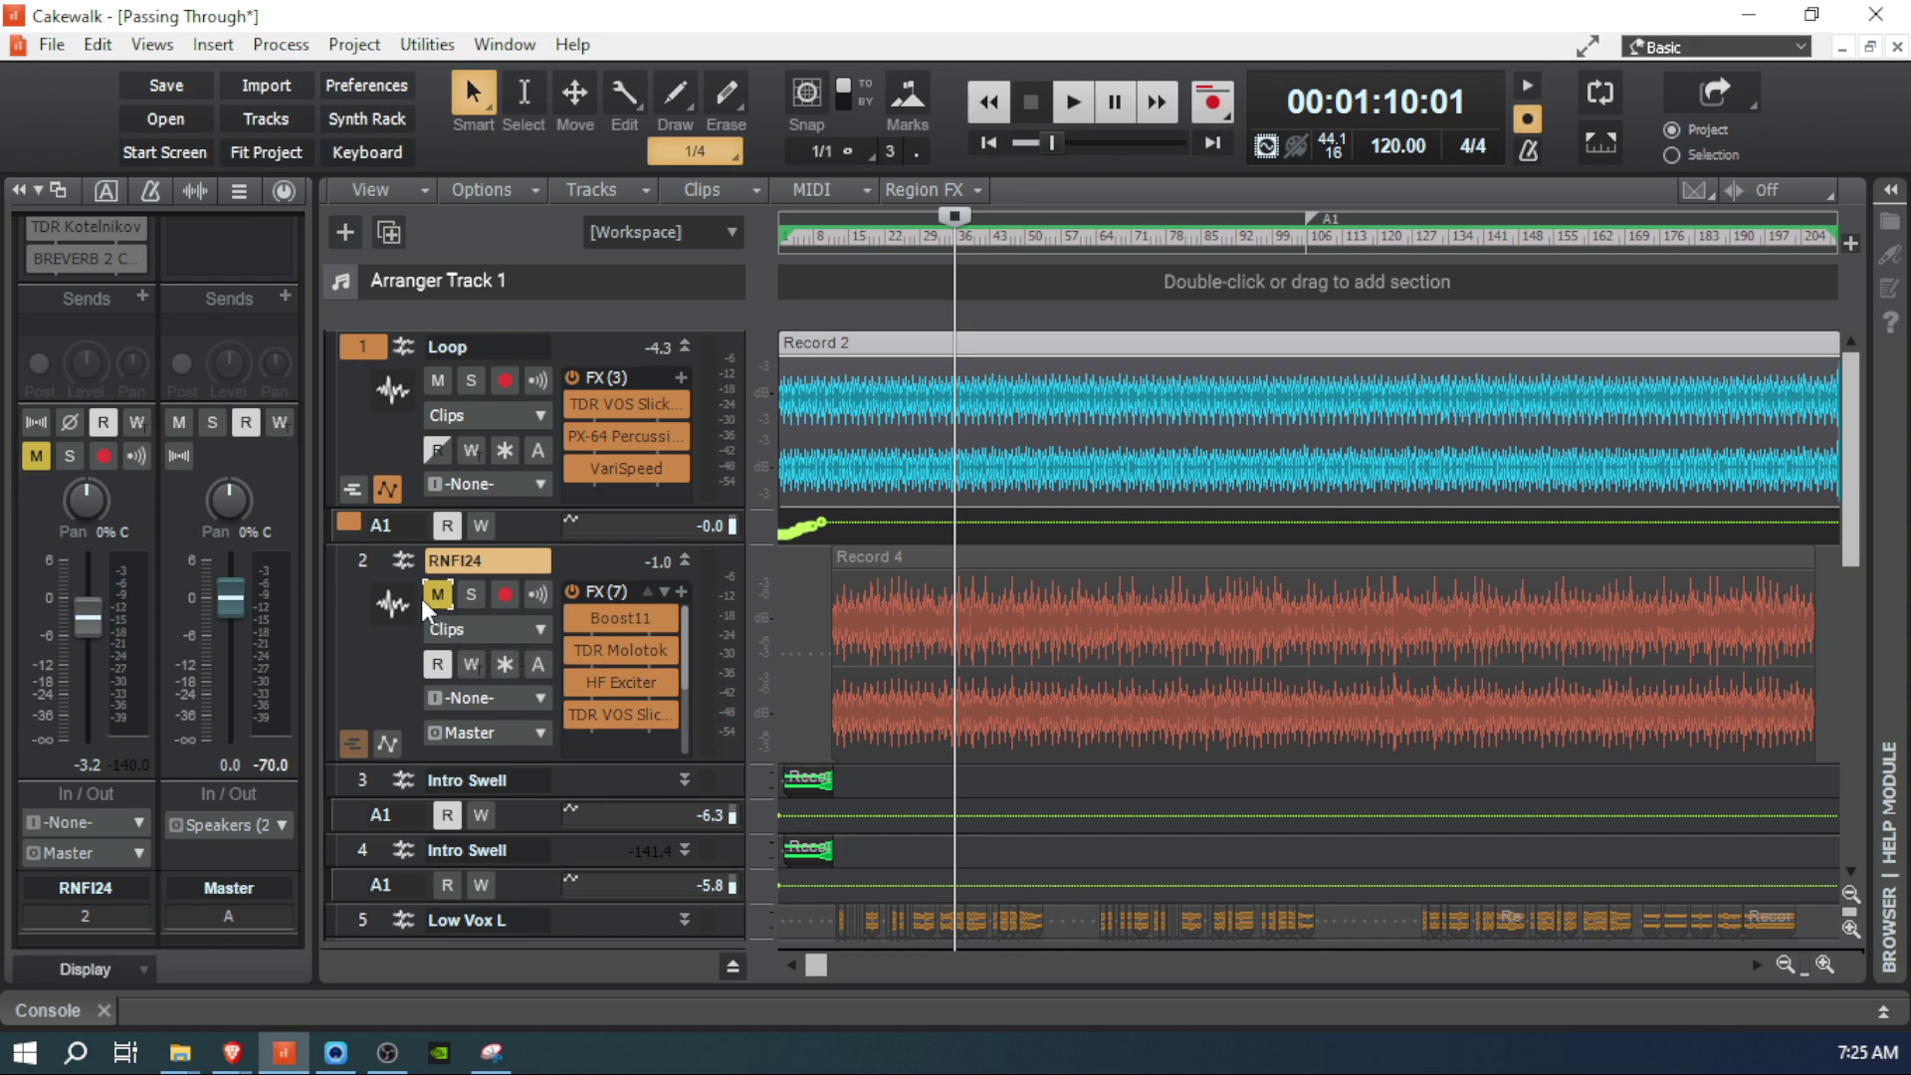
pyautogui.click(436, 595)
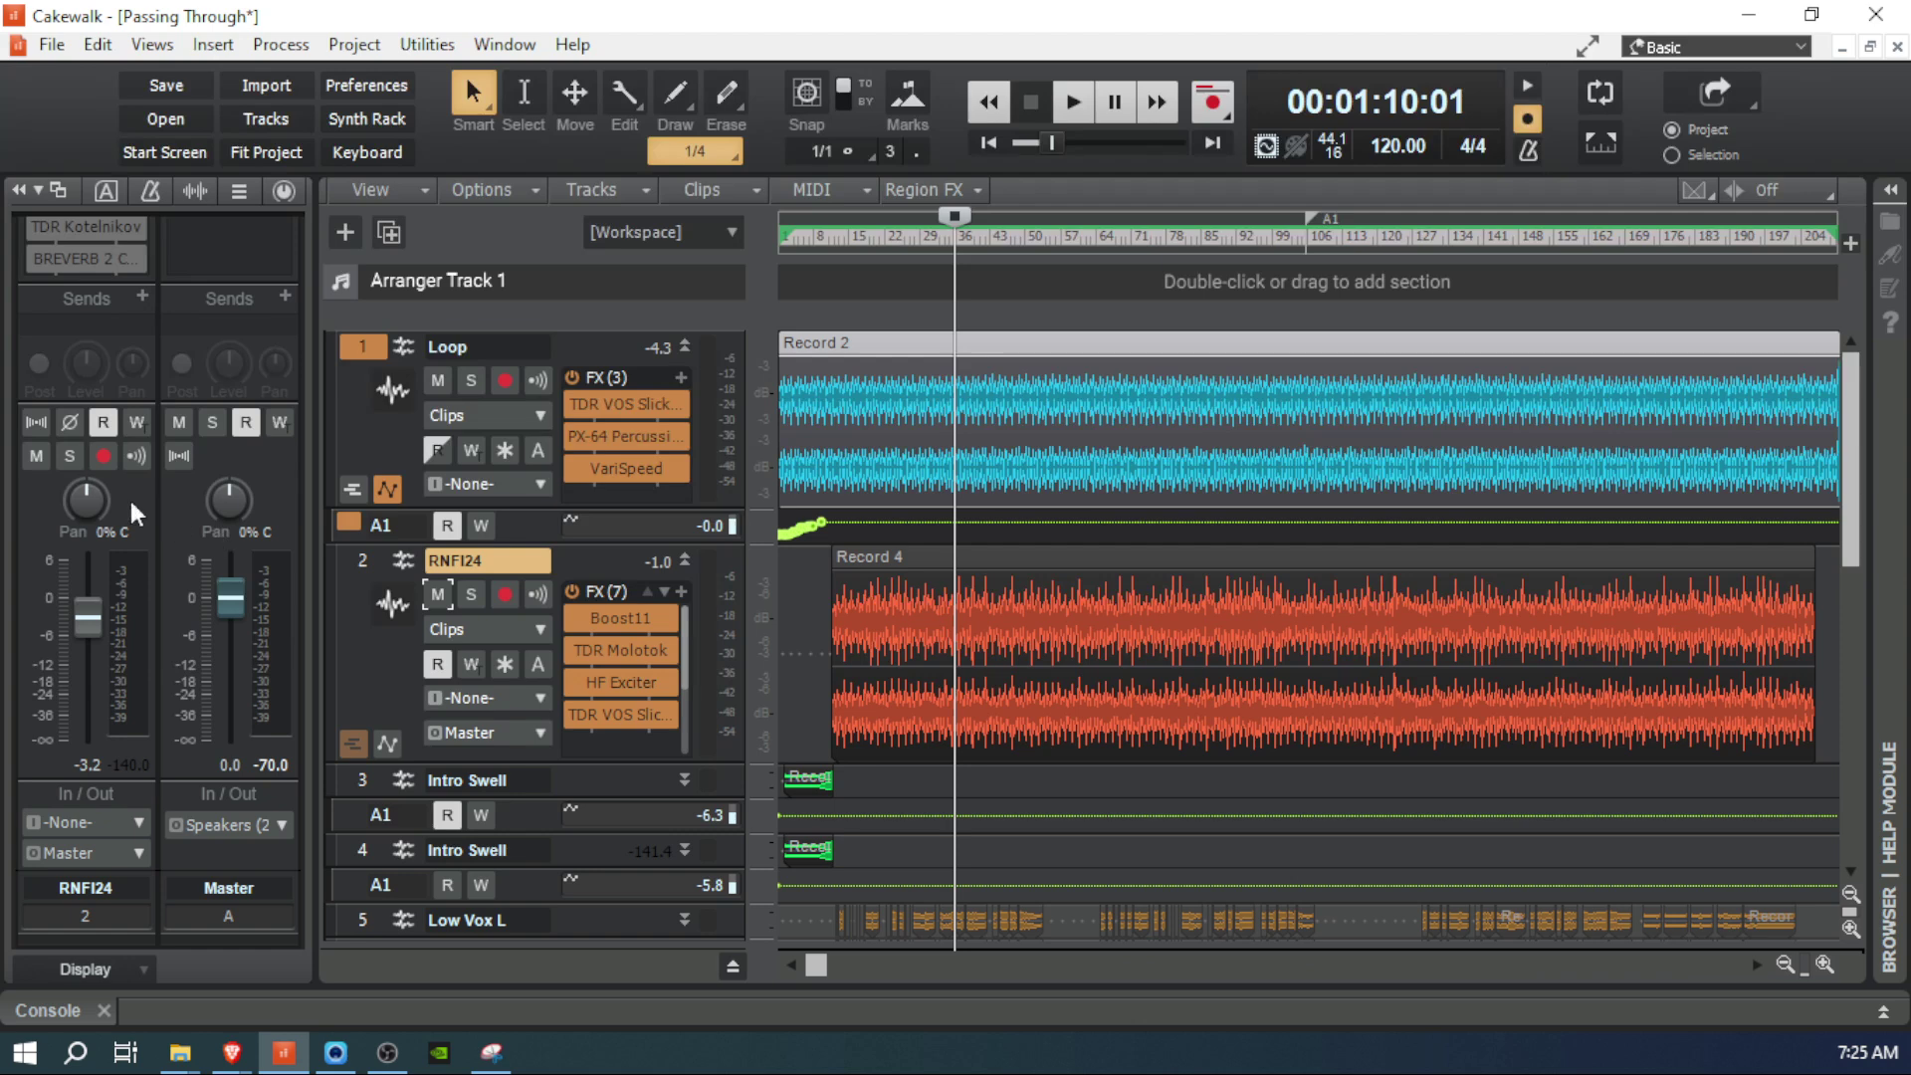
pyautogui.click(71, 454)
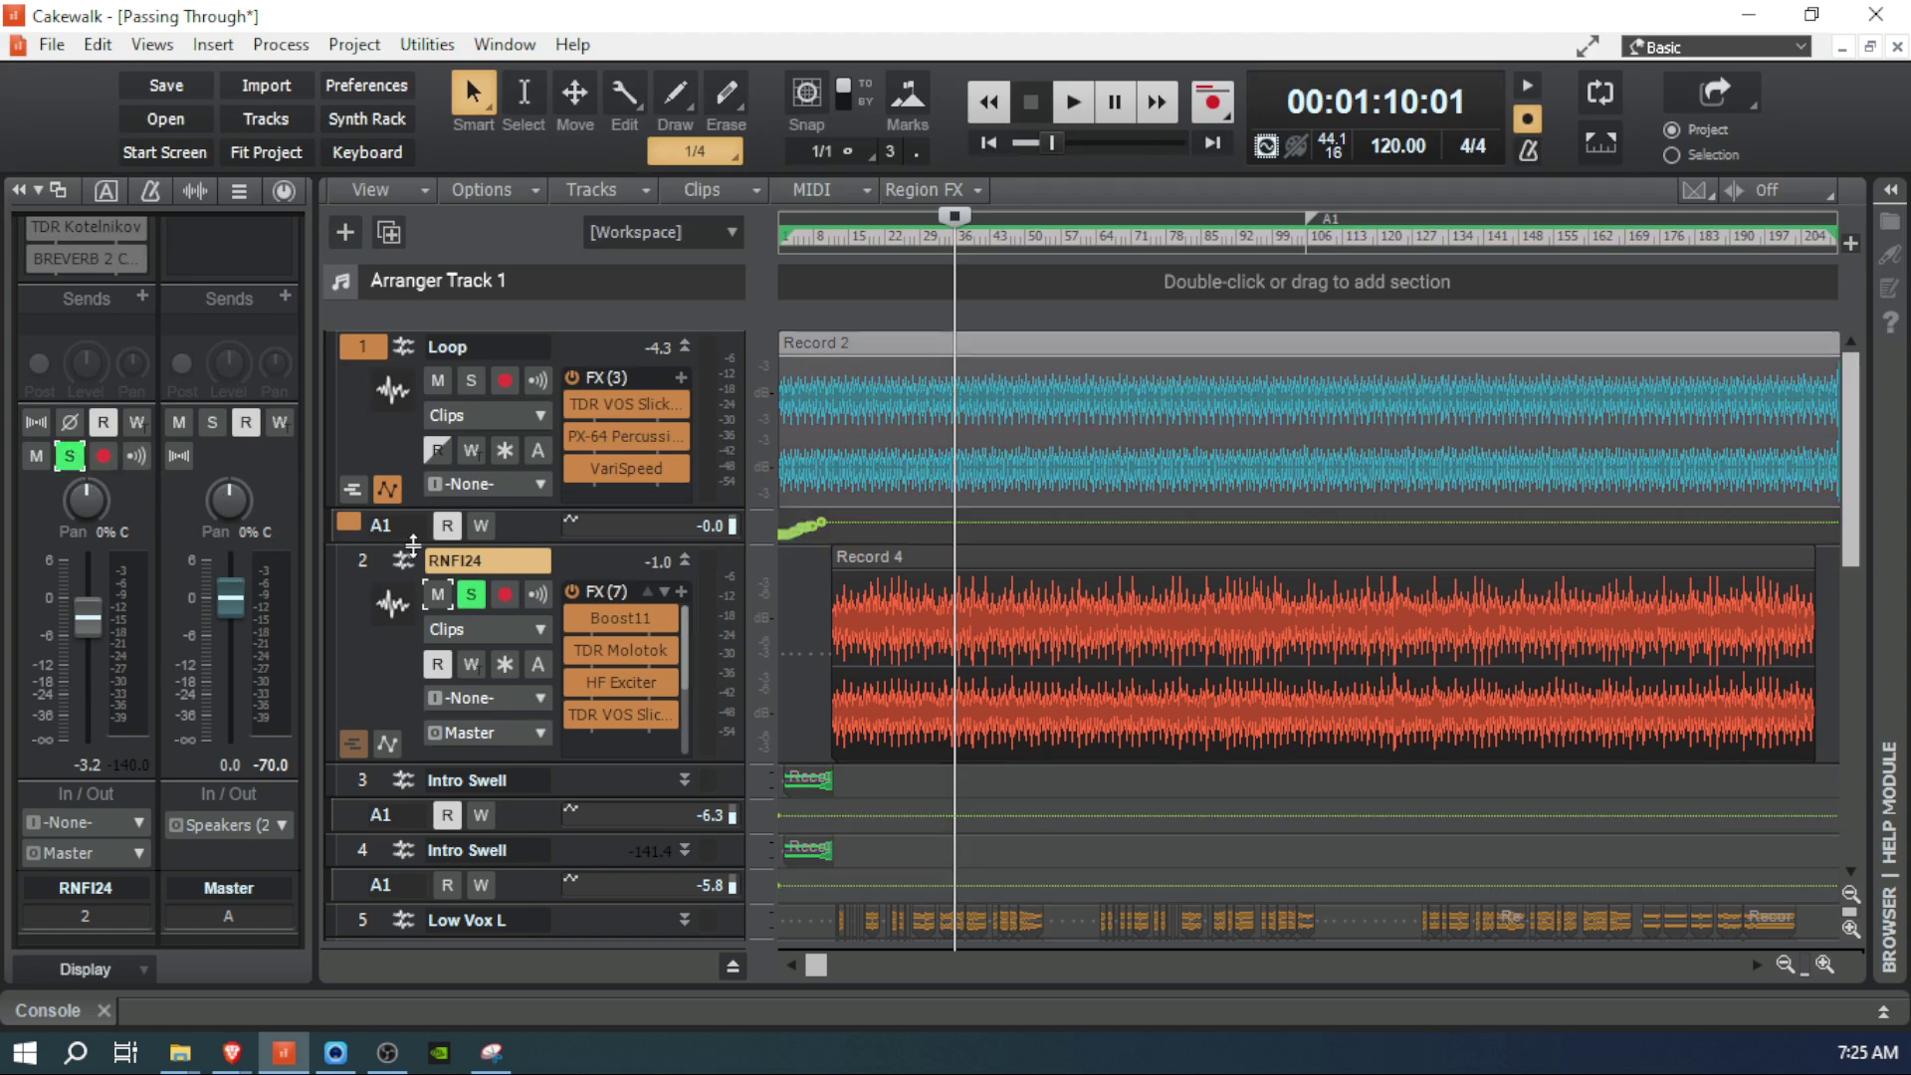
pyautogui.click(470, 594)
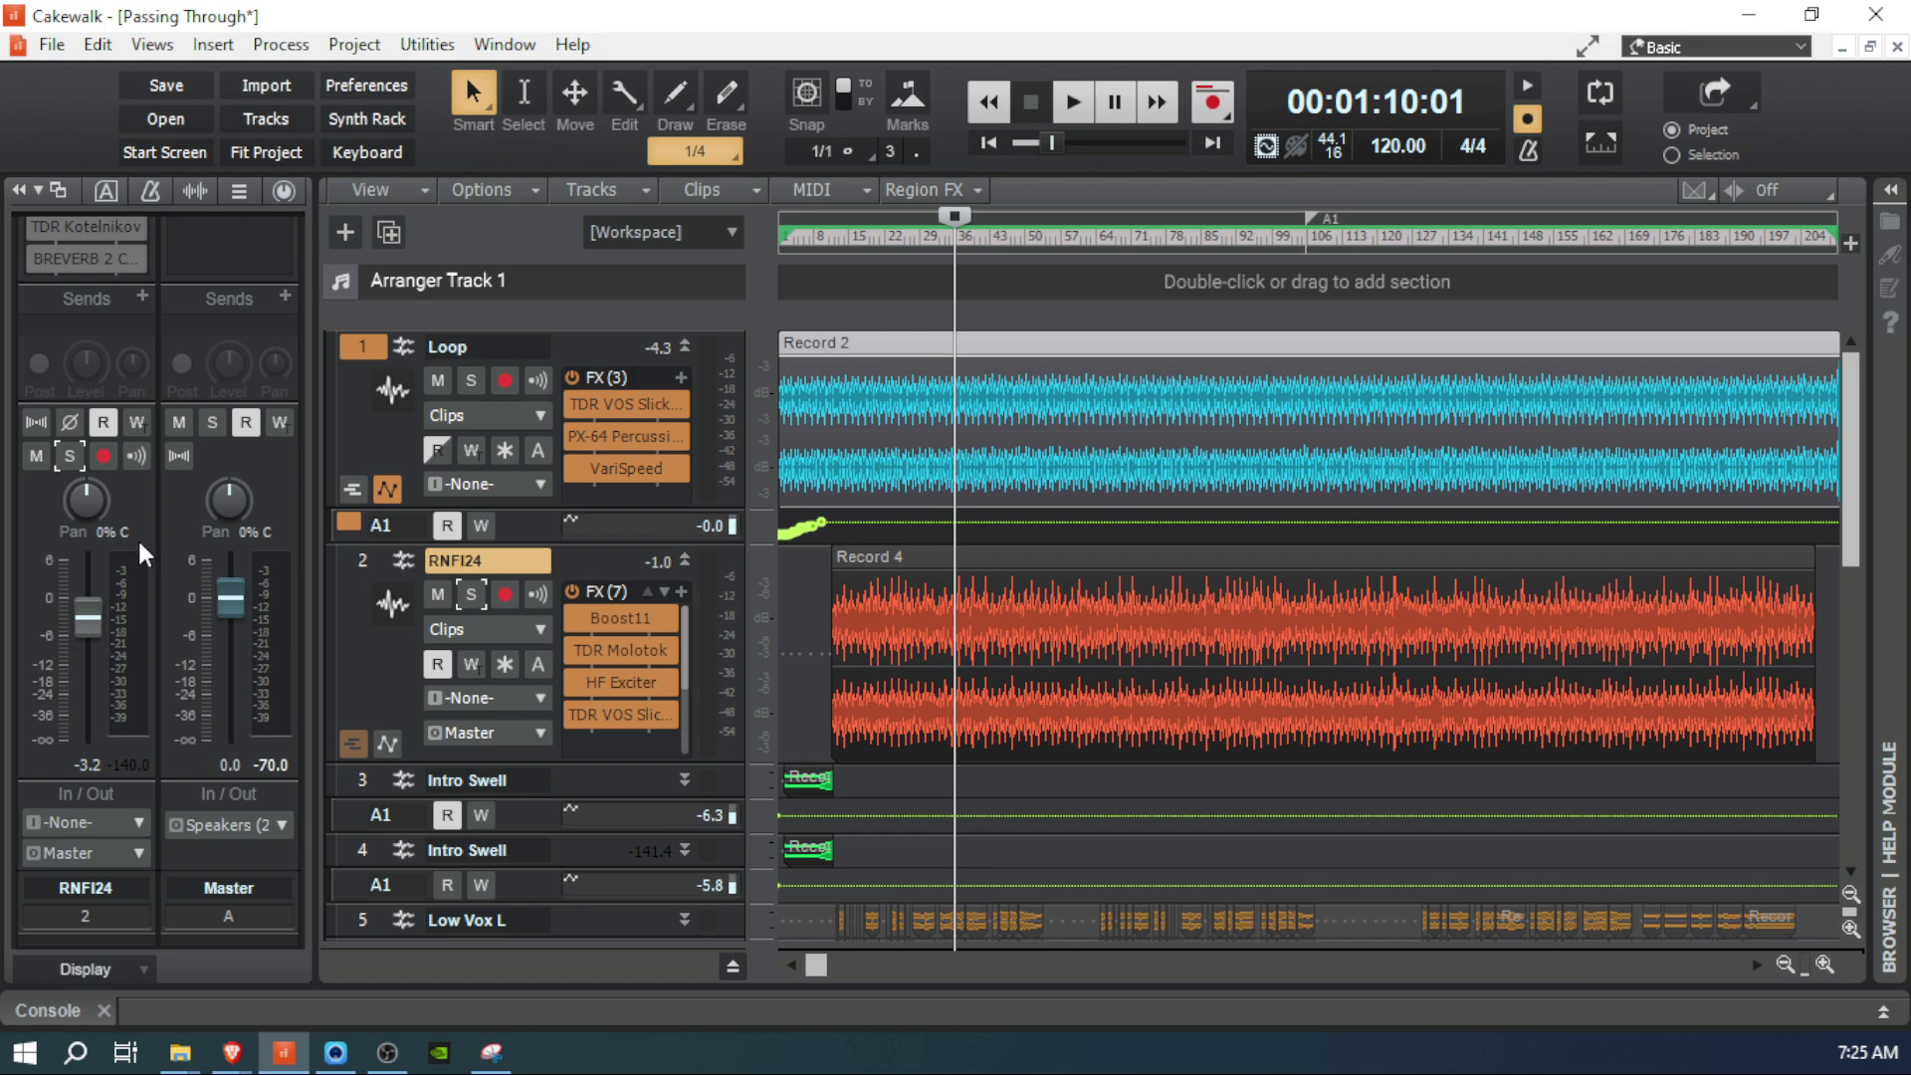
# Step: Select Intro Swell track 3 and inspect the volume fader in its channel strip
pyautogui.click(586, 780)
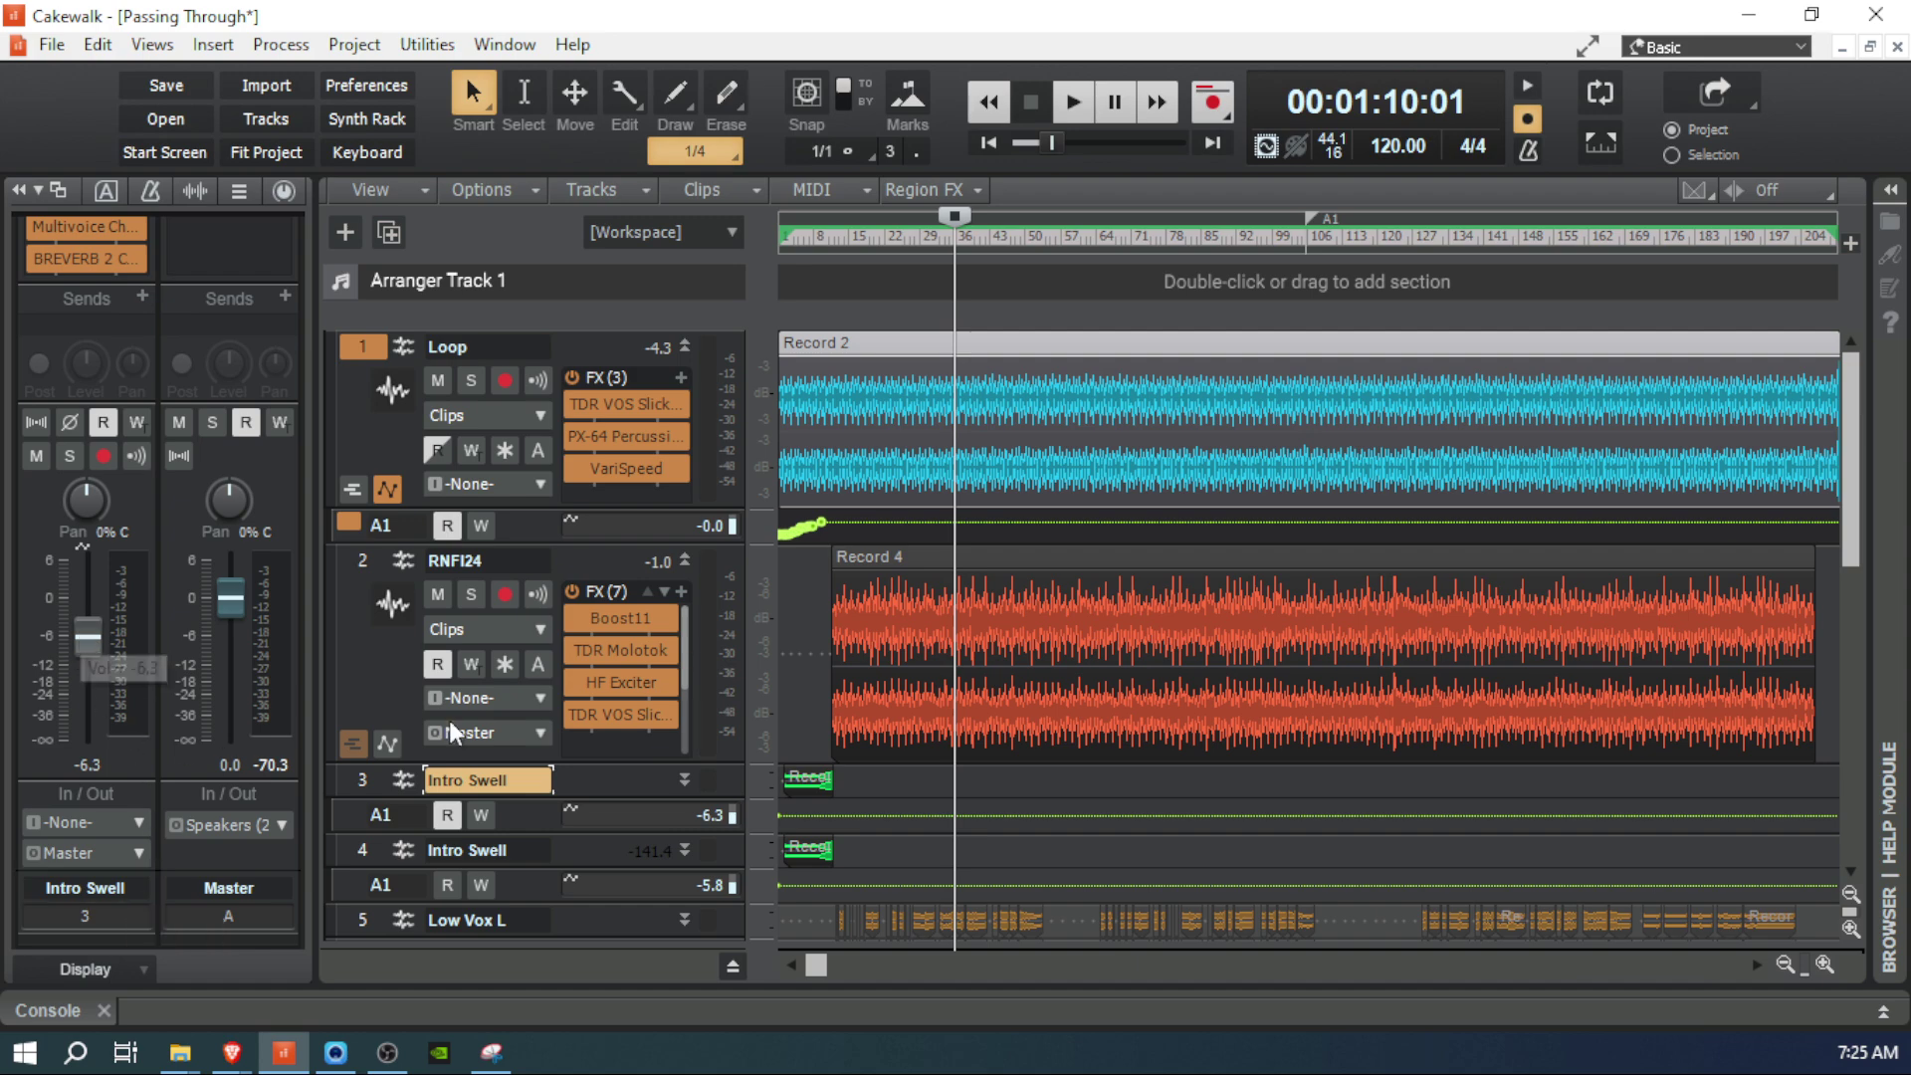
pyautogui.moveTo(91, 632)
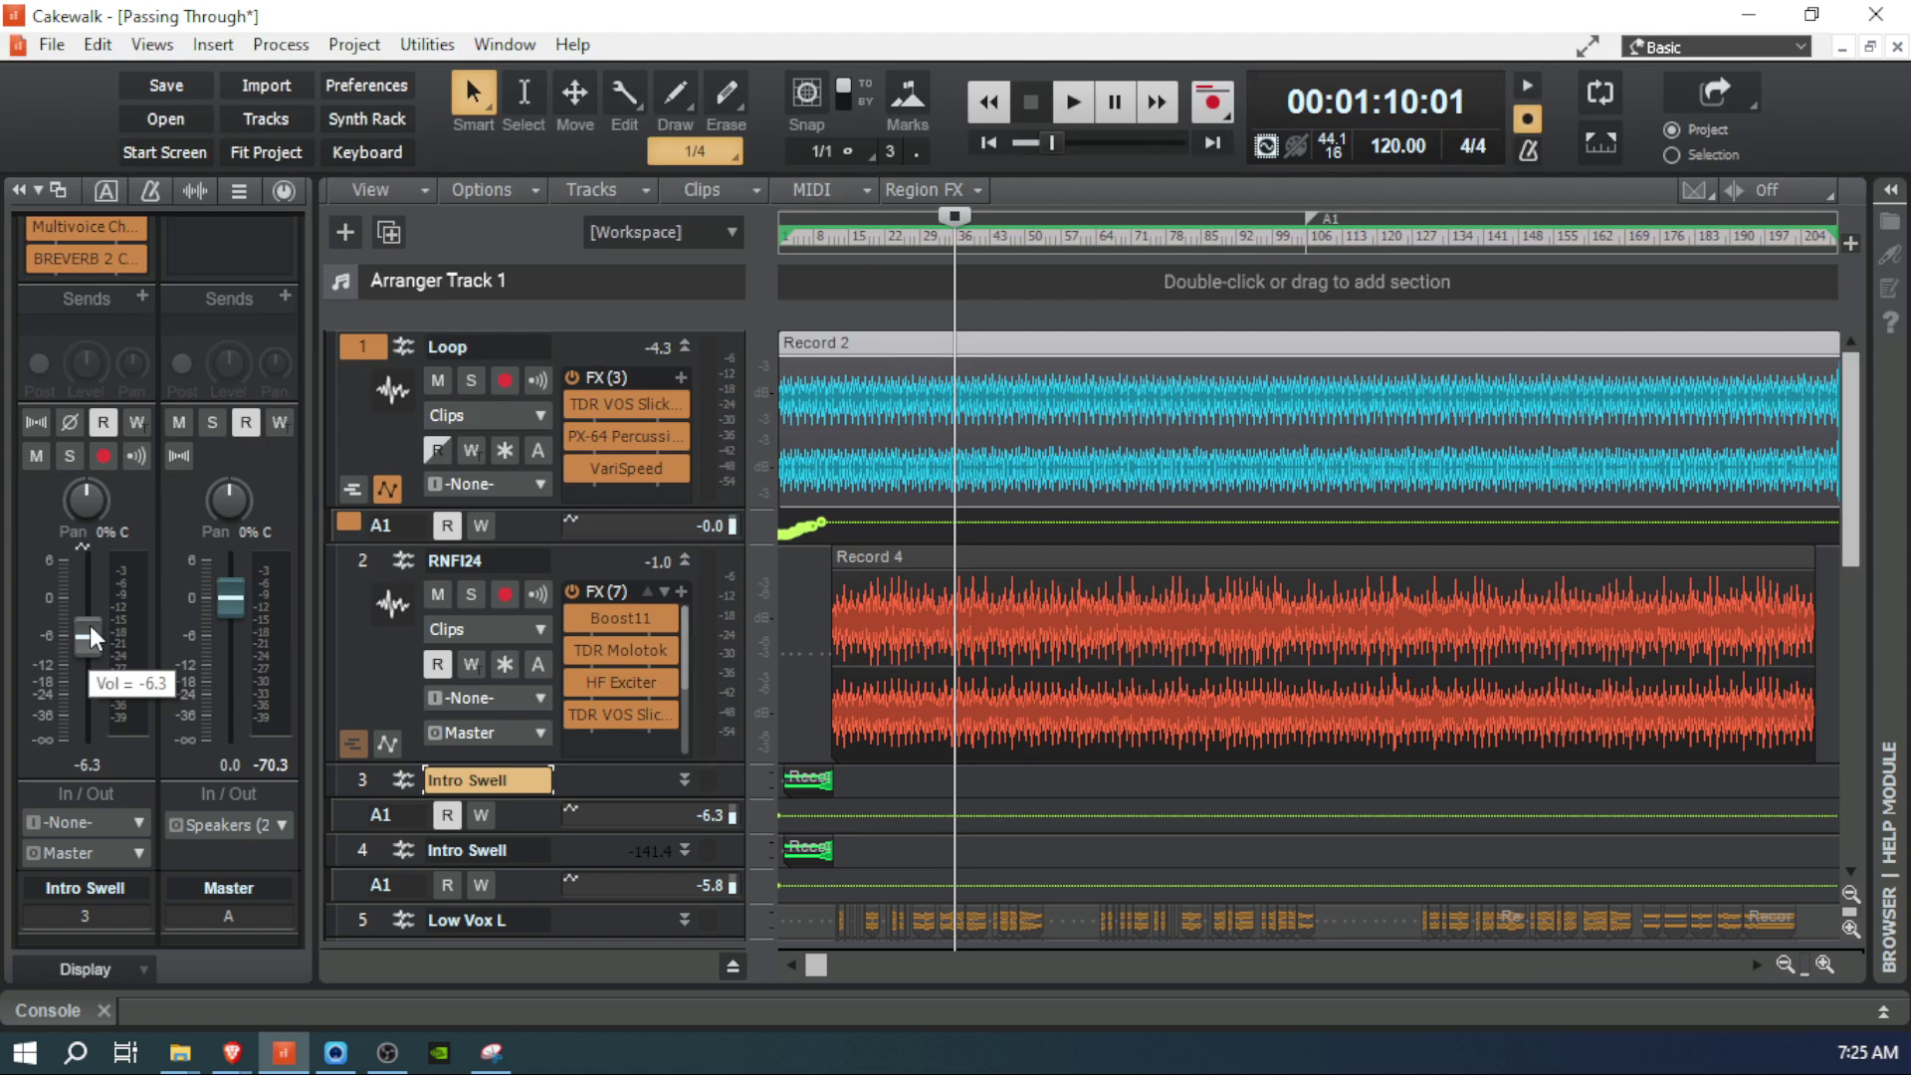
# Step: Play RNFI24 soloed from about 1:10, move its pan off centre, and reset the pan to centre
pyautogui.click(577, 566)
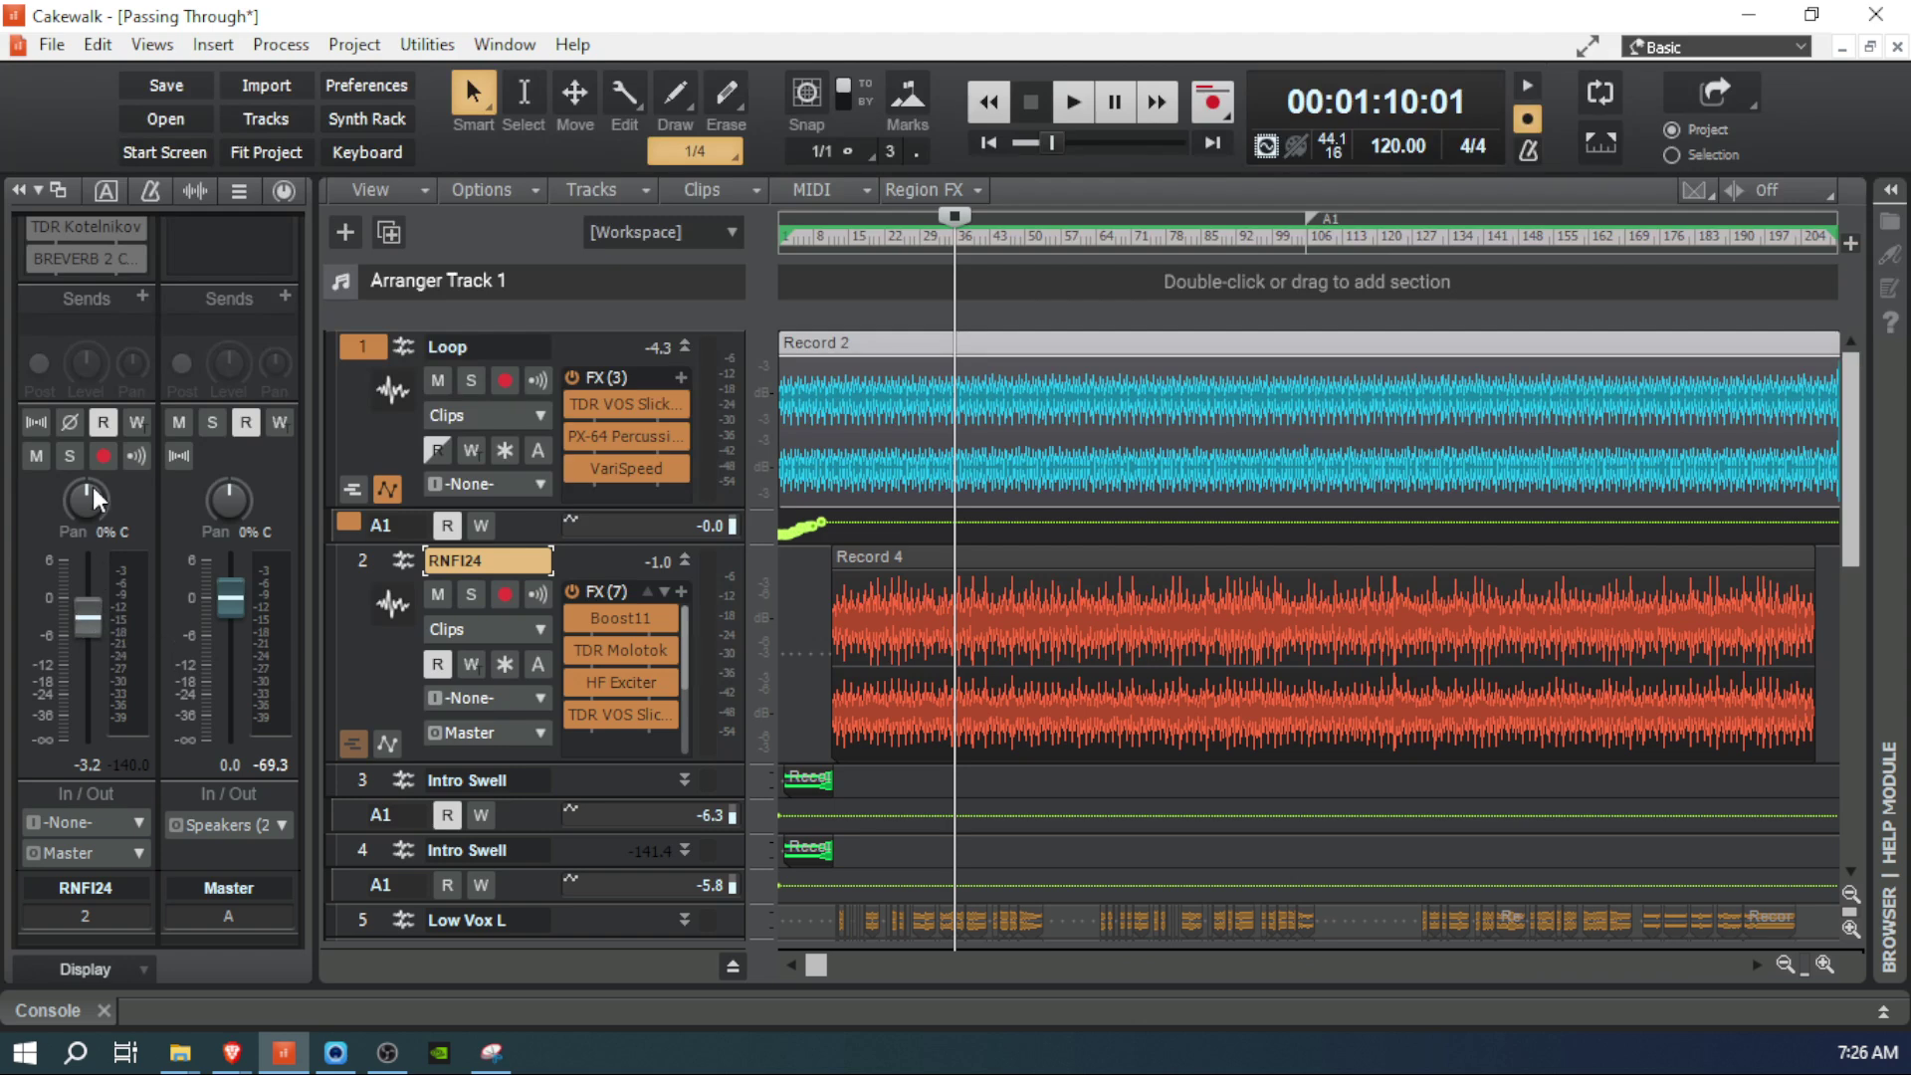
pyautogui.moveTo(92, 489)
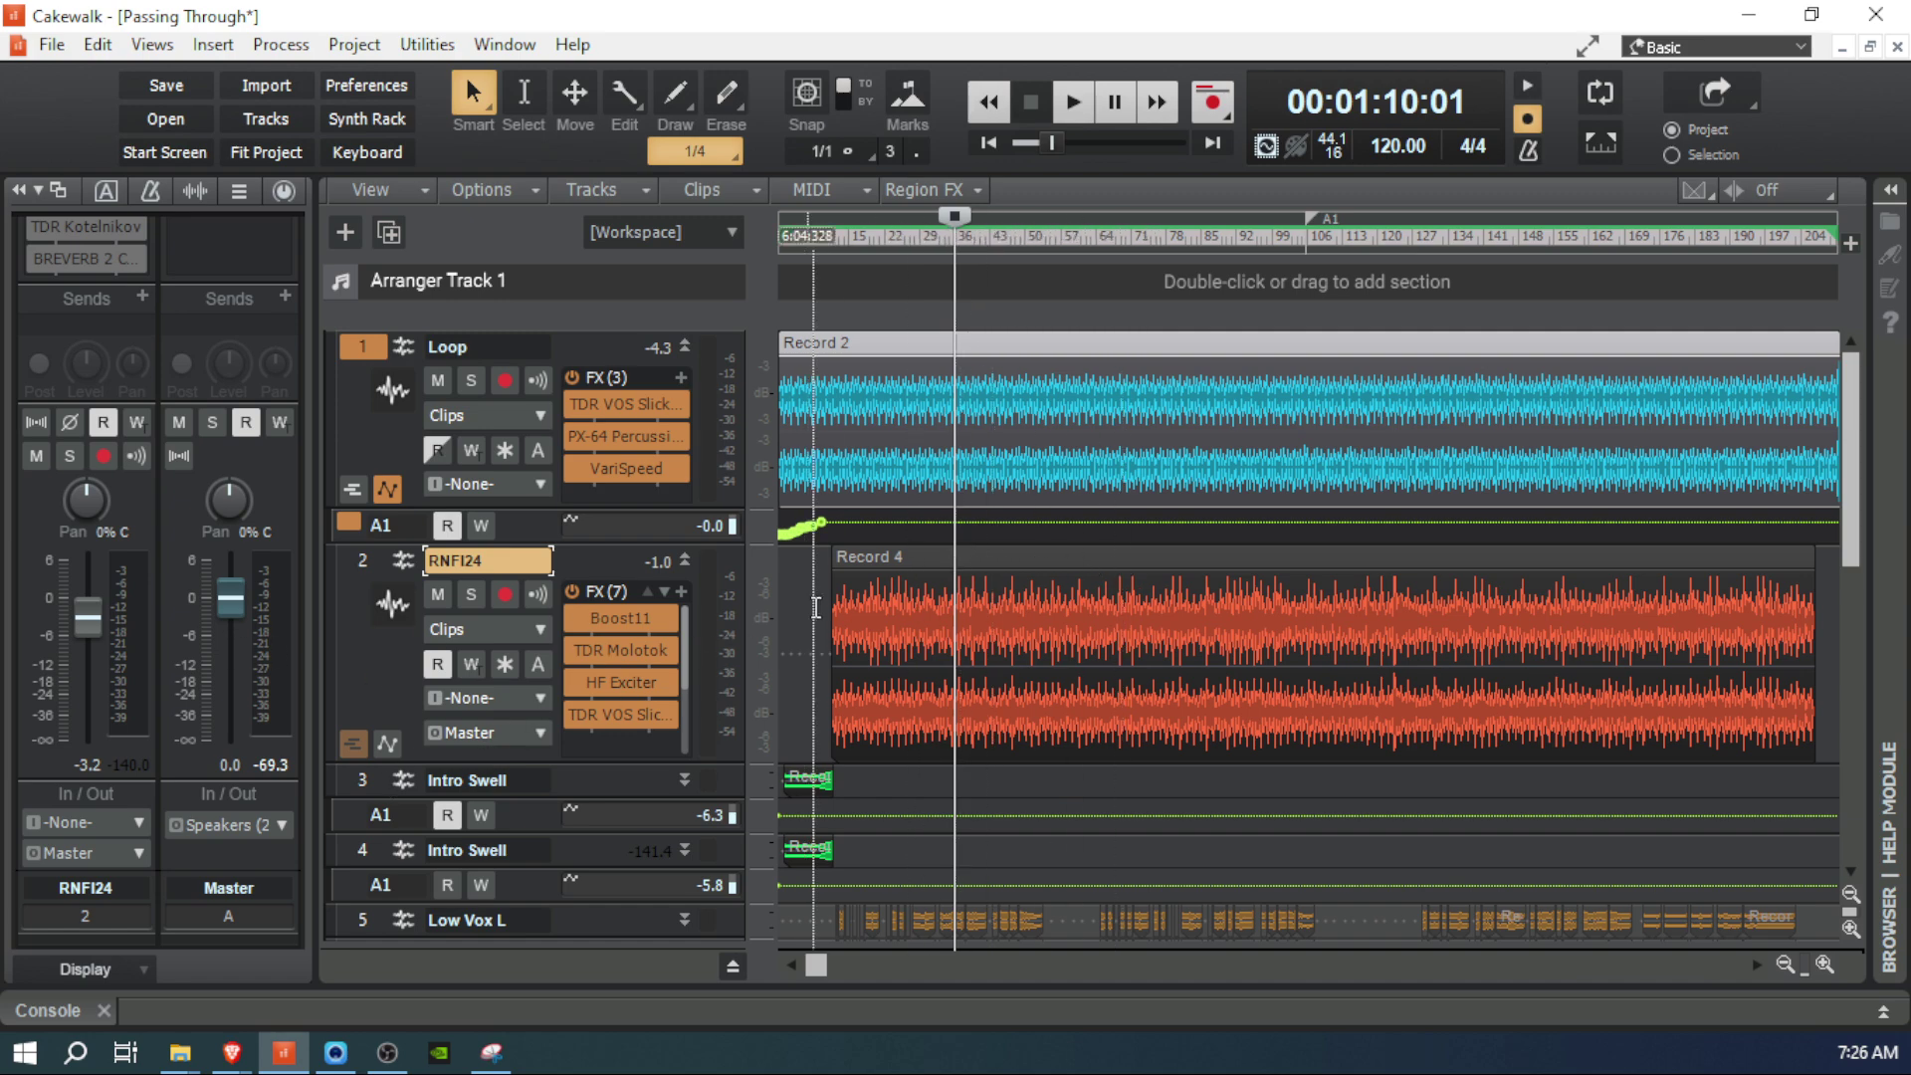
pyautogui.click(462, 595)
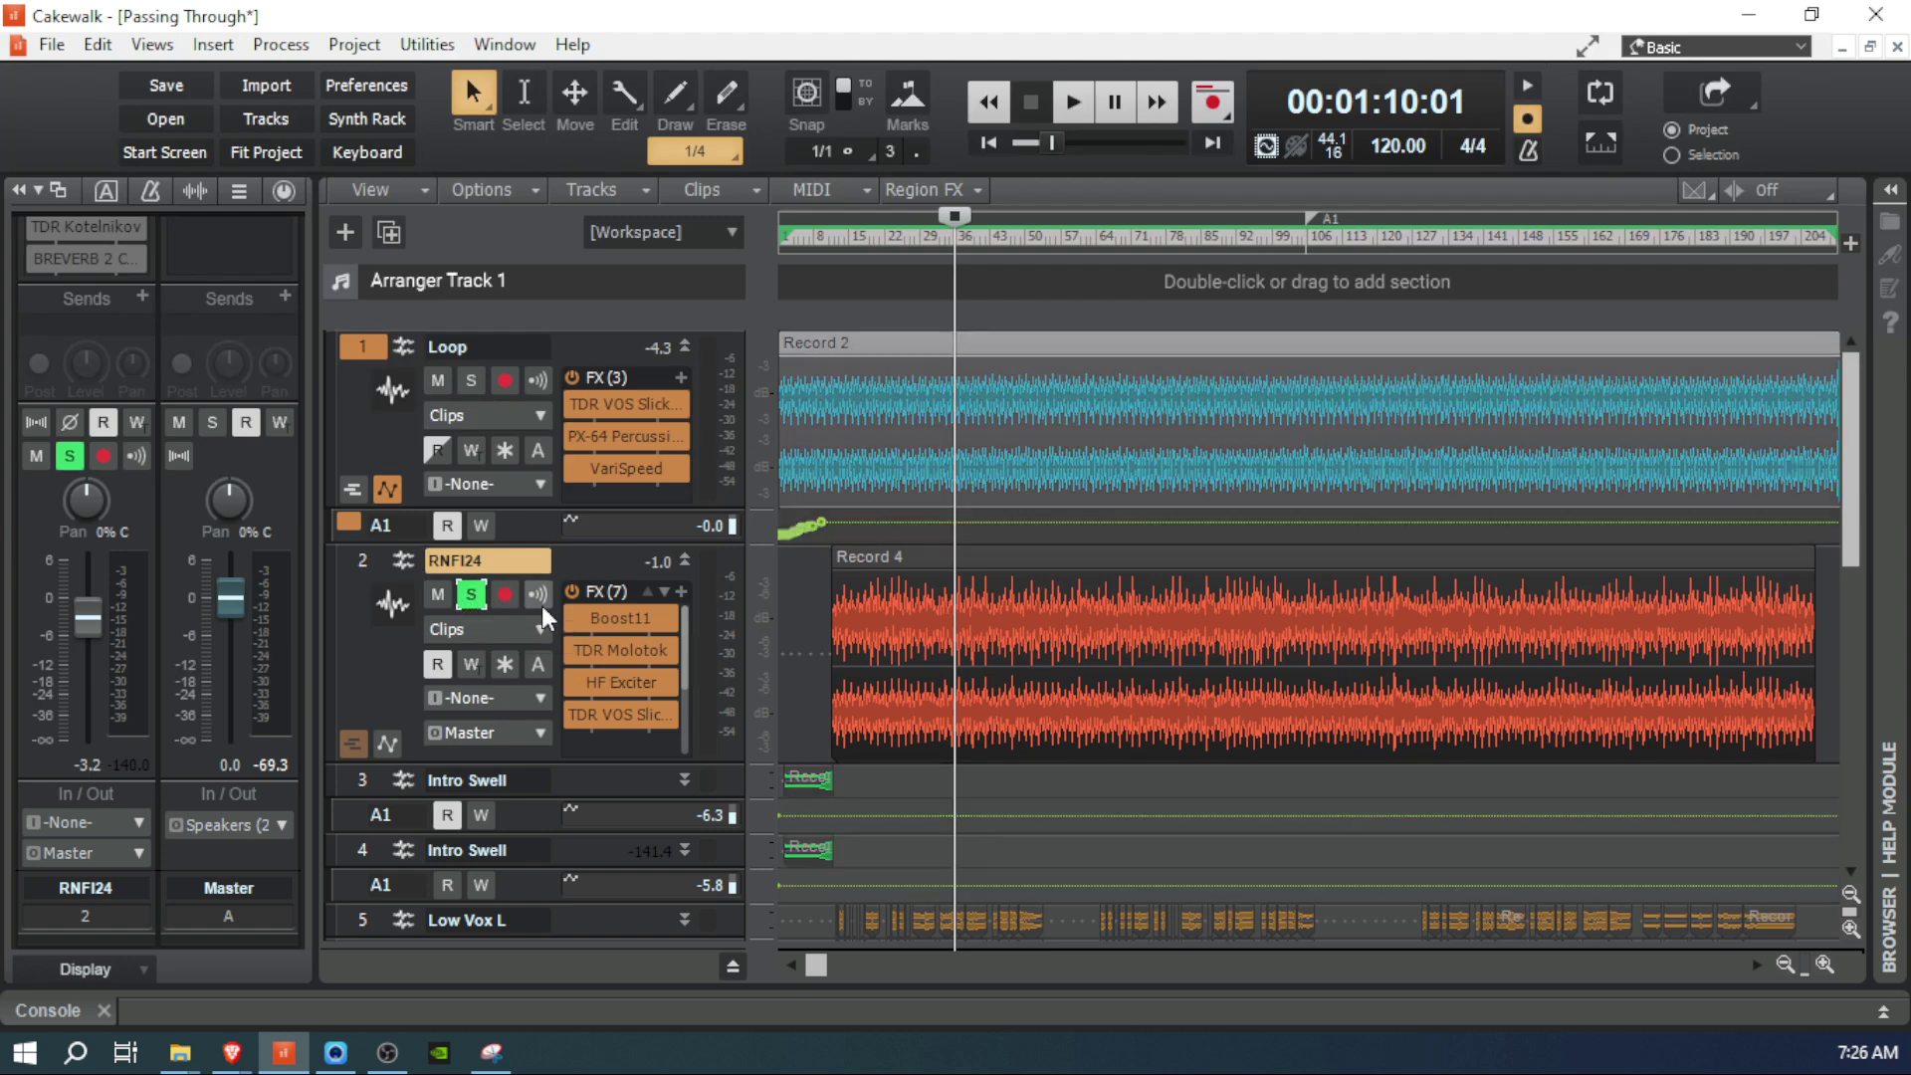
pyautogui.press('space')
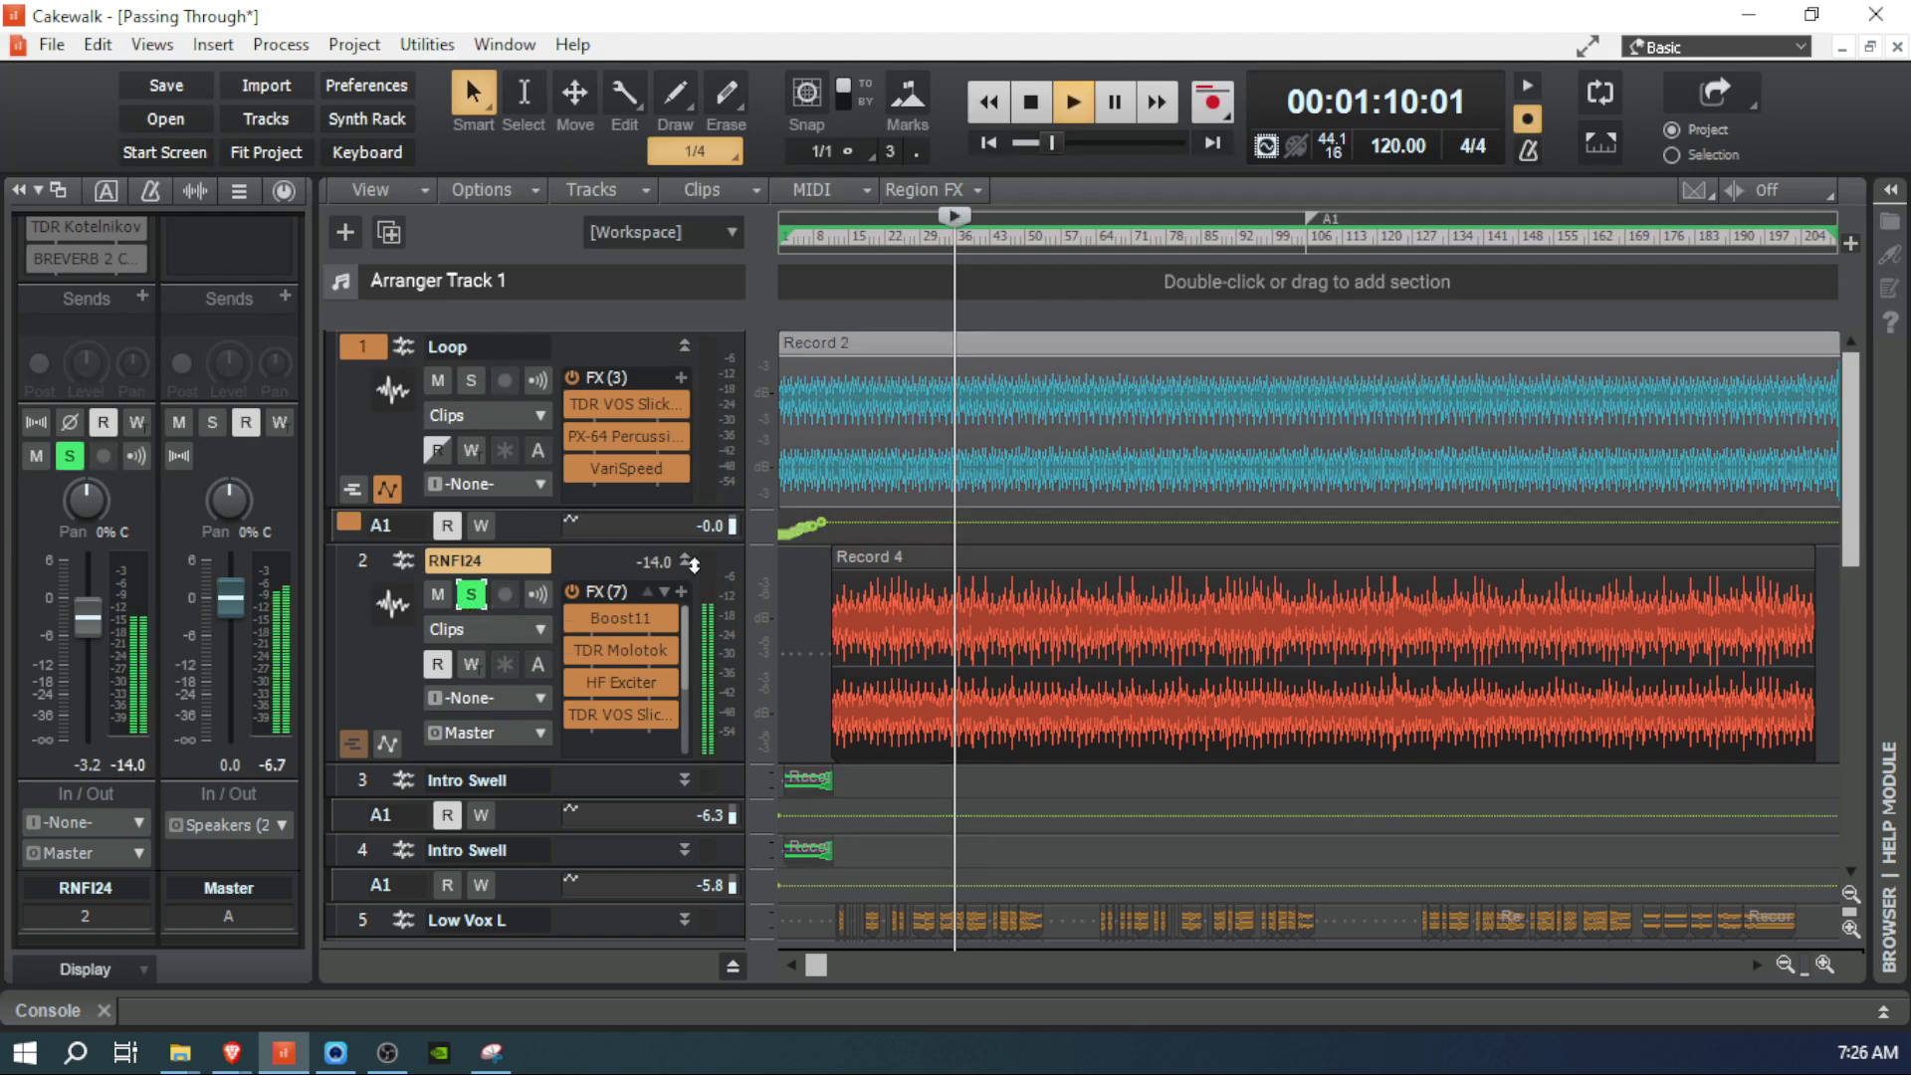
pyautogui.moveTo(81, 499); pyautogui.dragTo(82, 428)
pyautogui.doubleClick(75, 498)
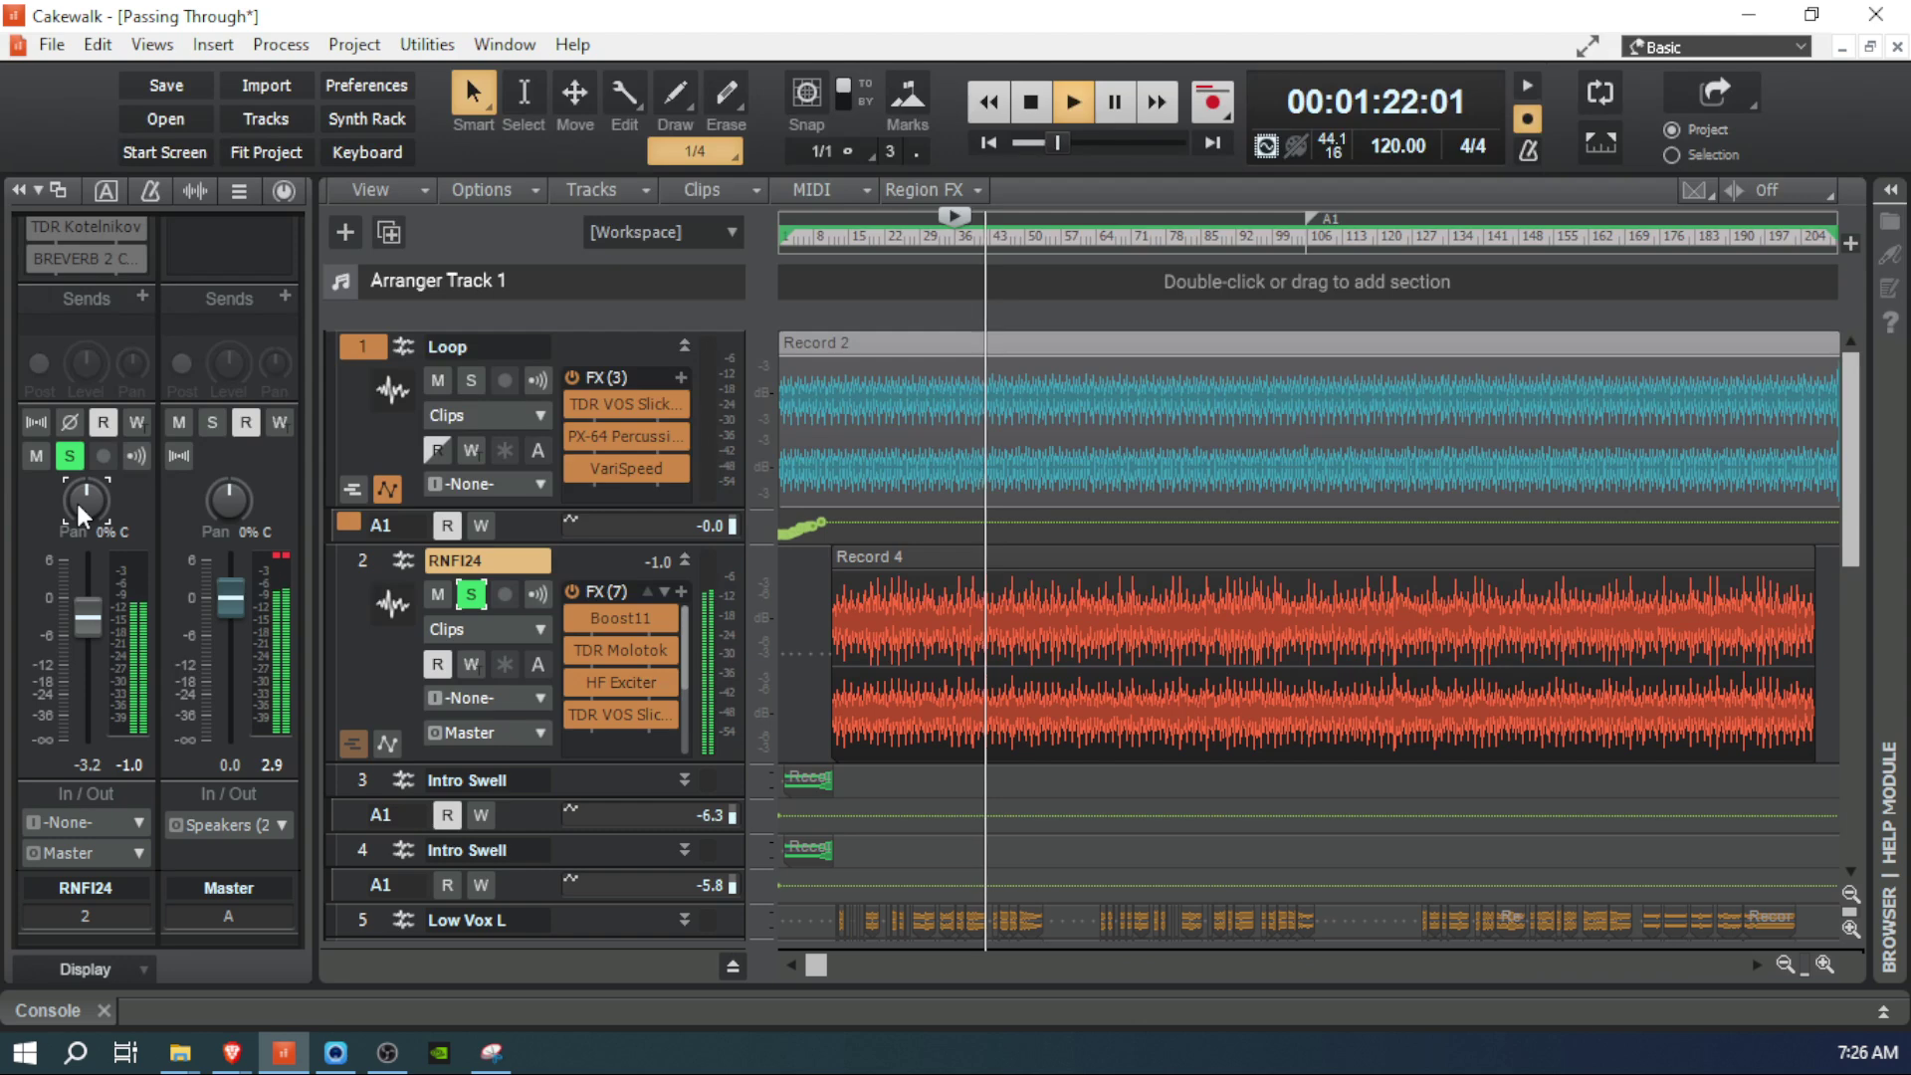
# Step: Stop playback and reset the Master bus peak meter
pyautogui.press('space')
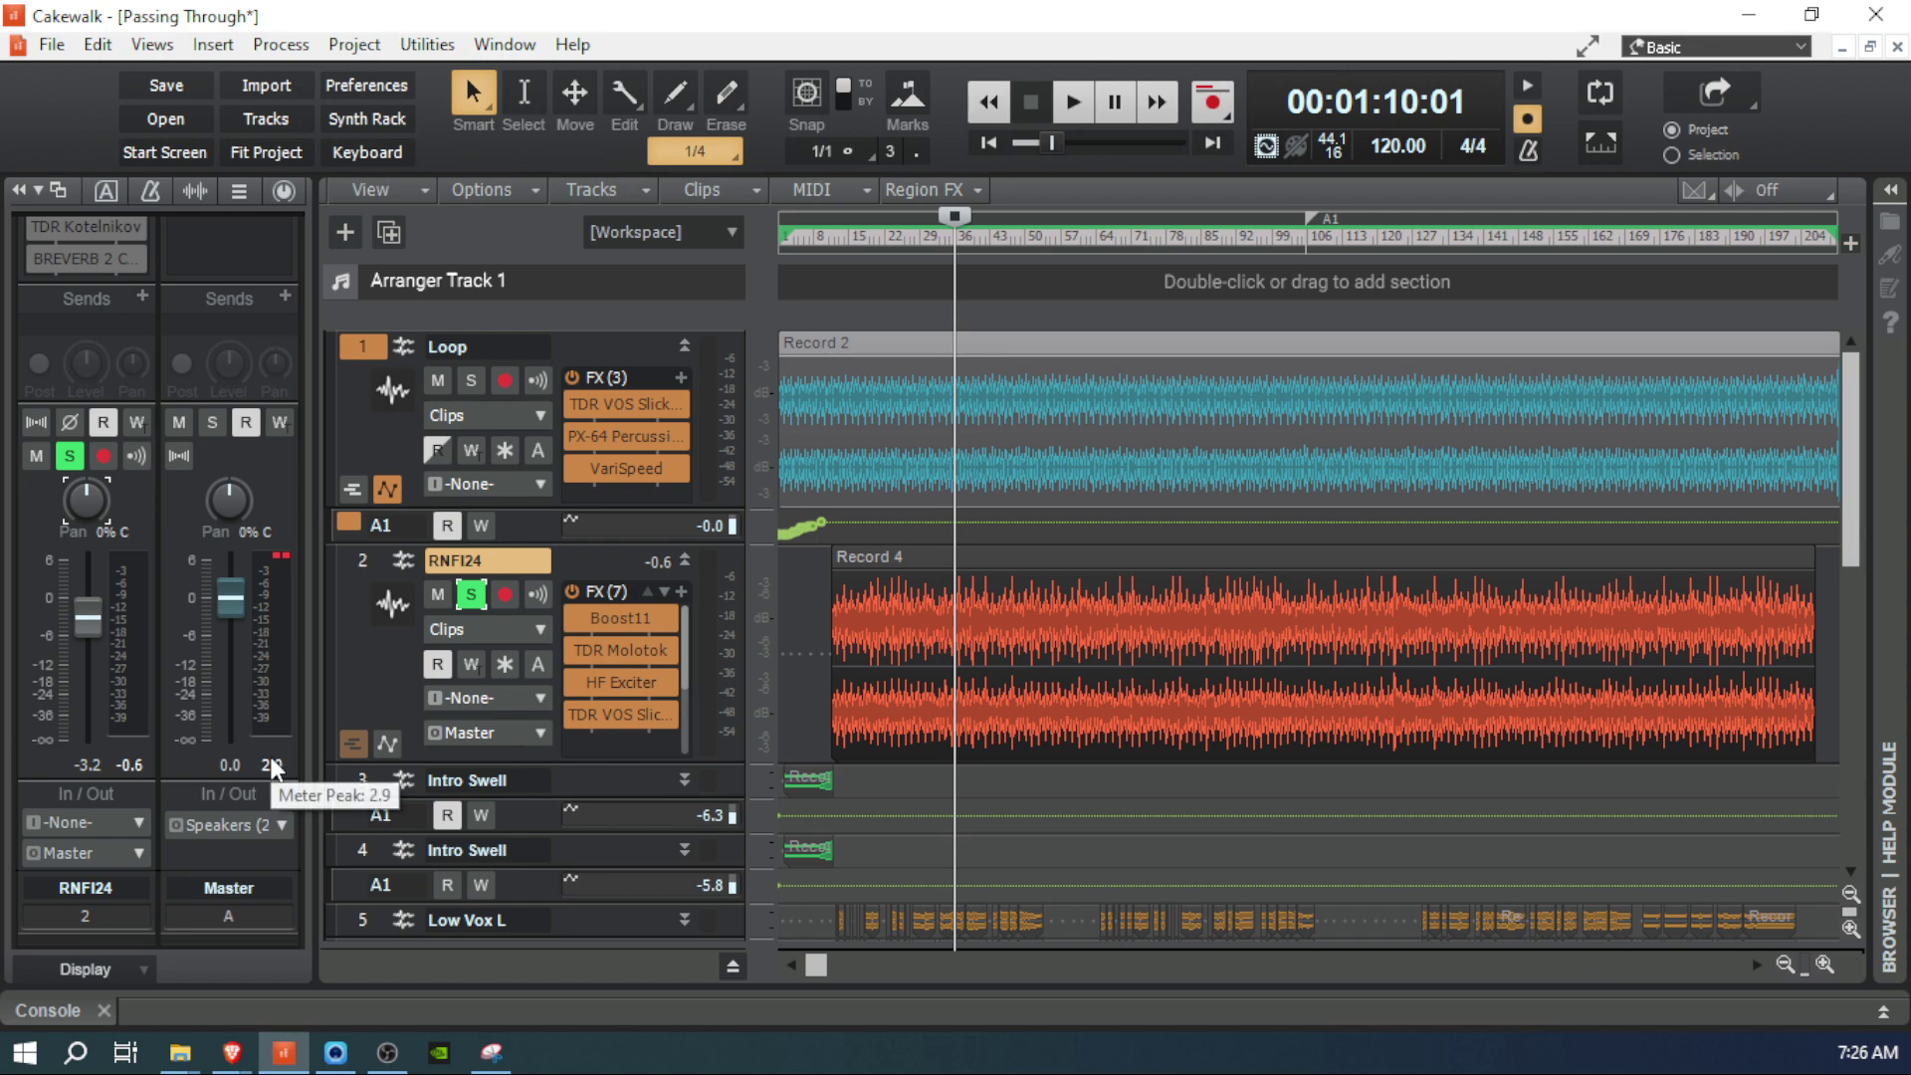
pyautogui.click(282, 562)
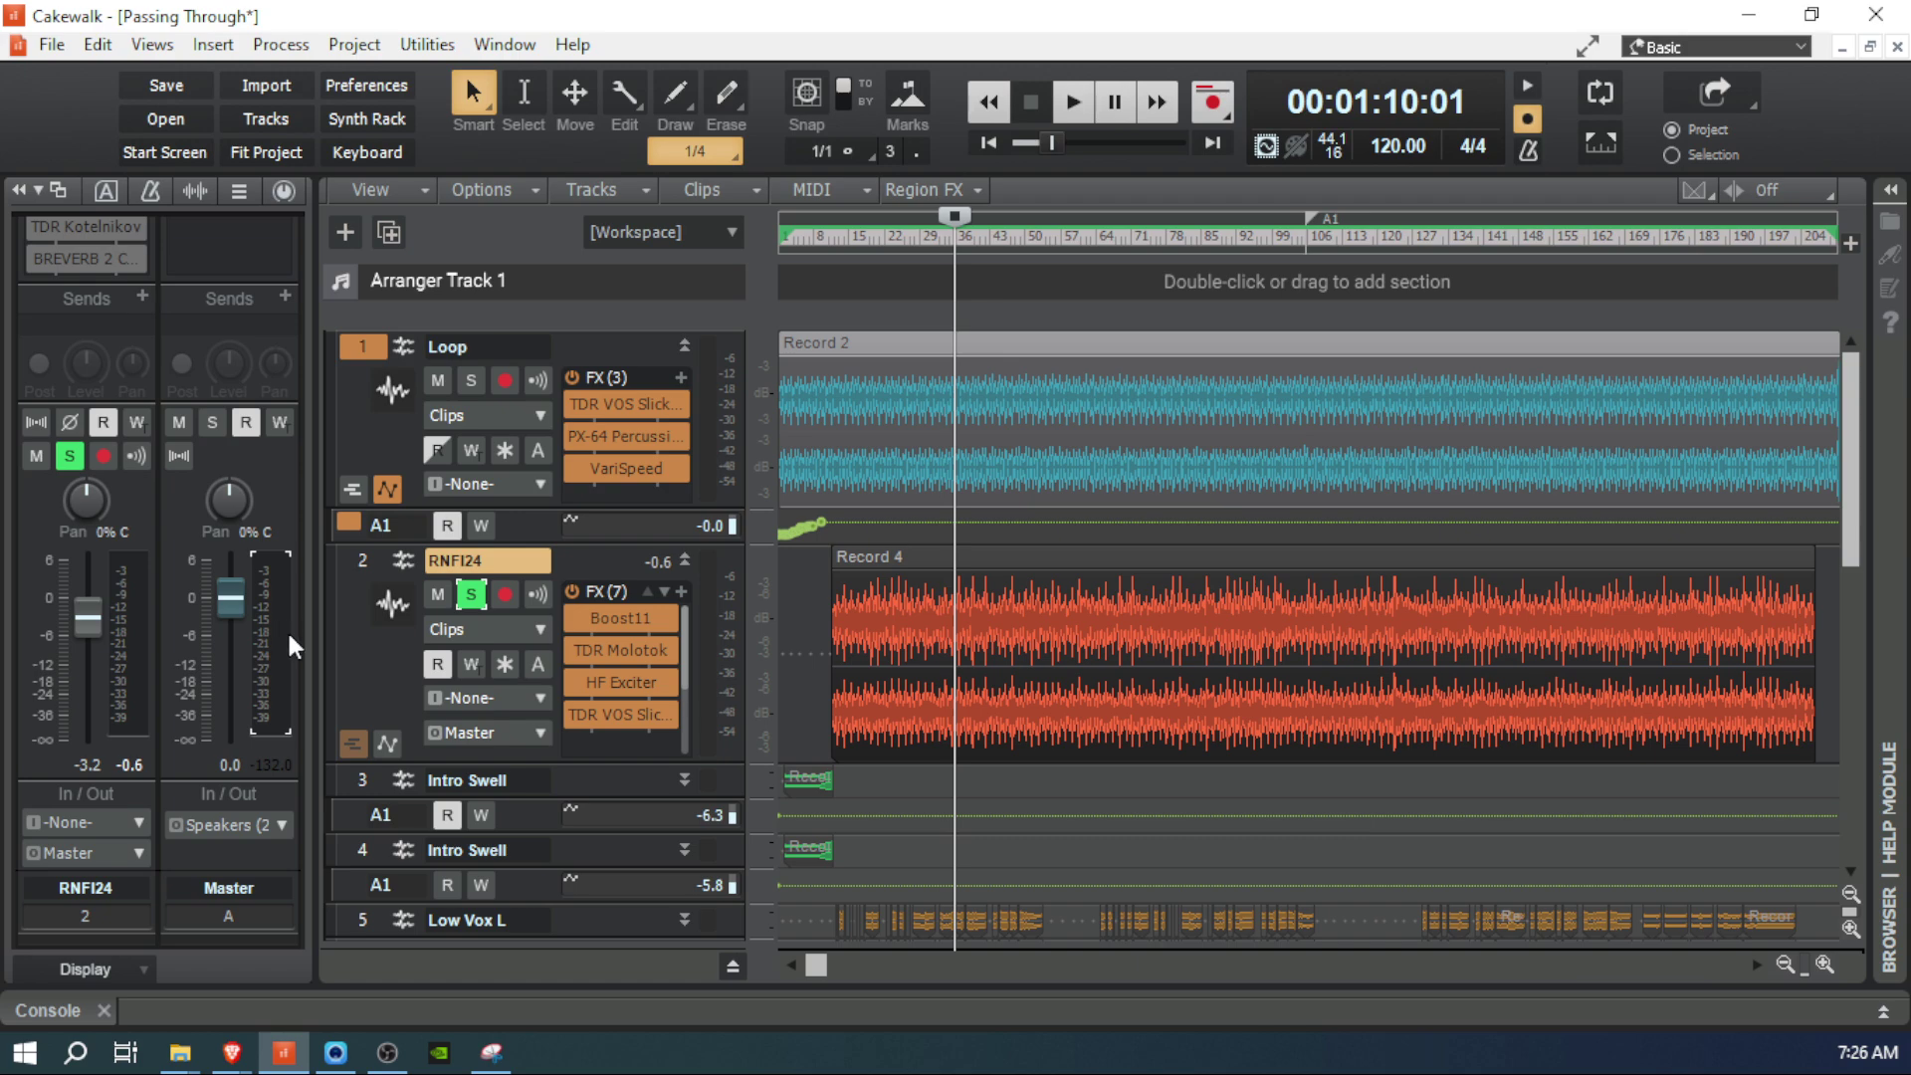
# Step: Fit all project tracks into view, release the RNFI24 solo, and look through the track list down to Track 20
pyautogui.click(266, 154)
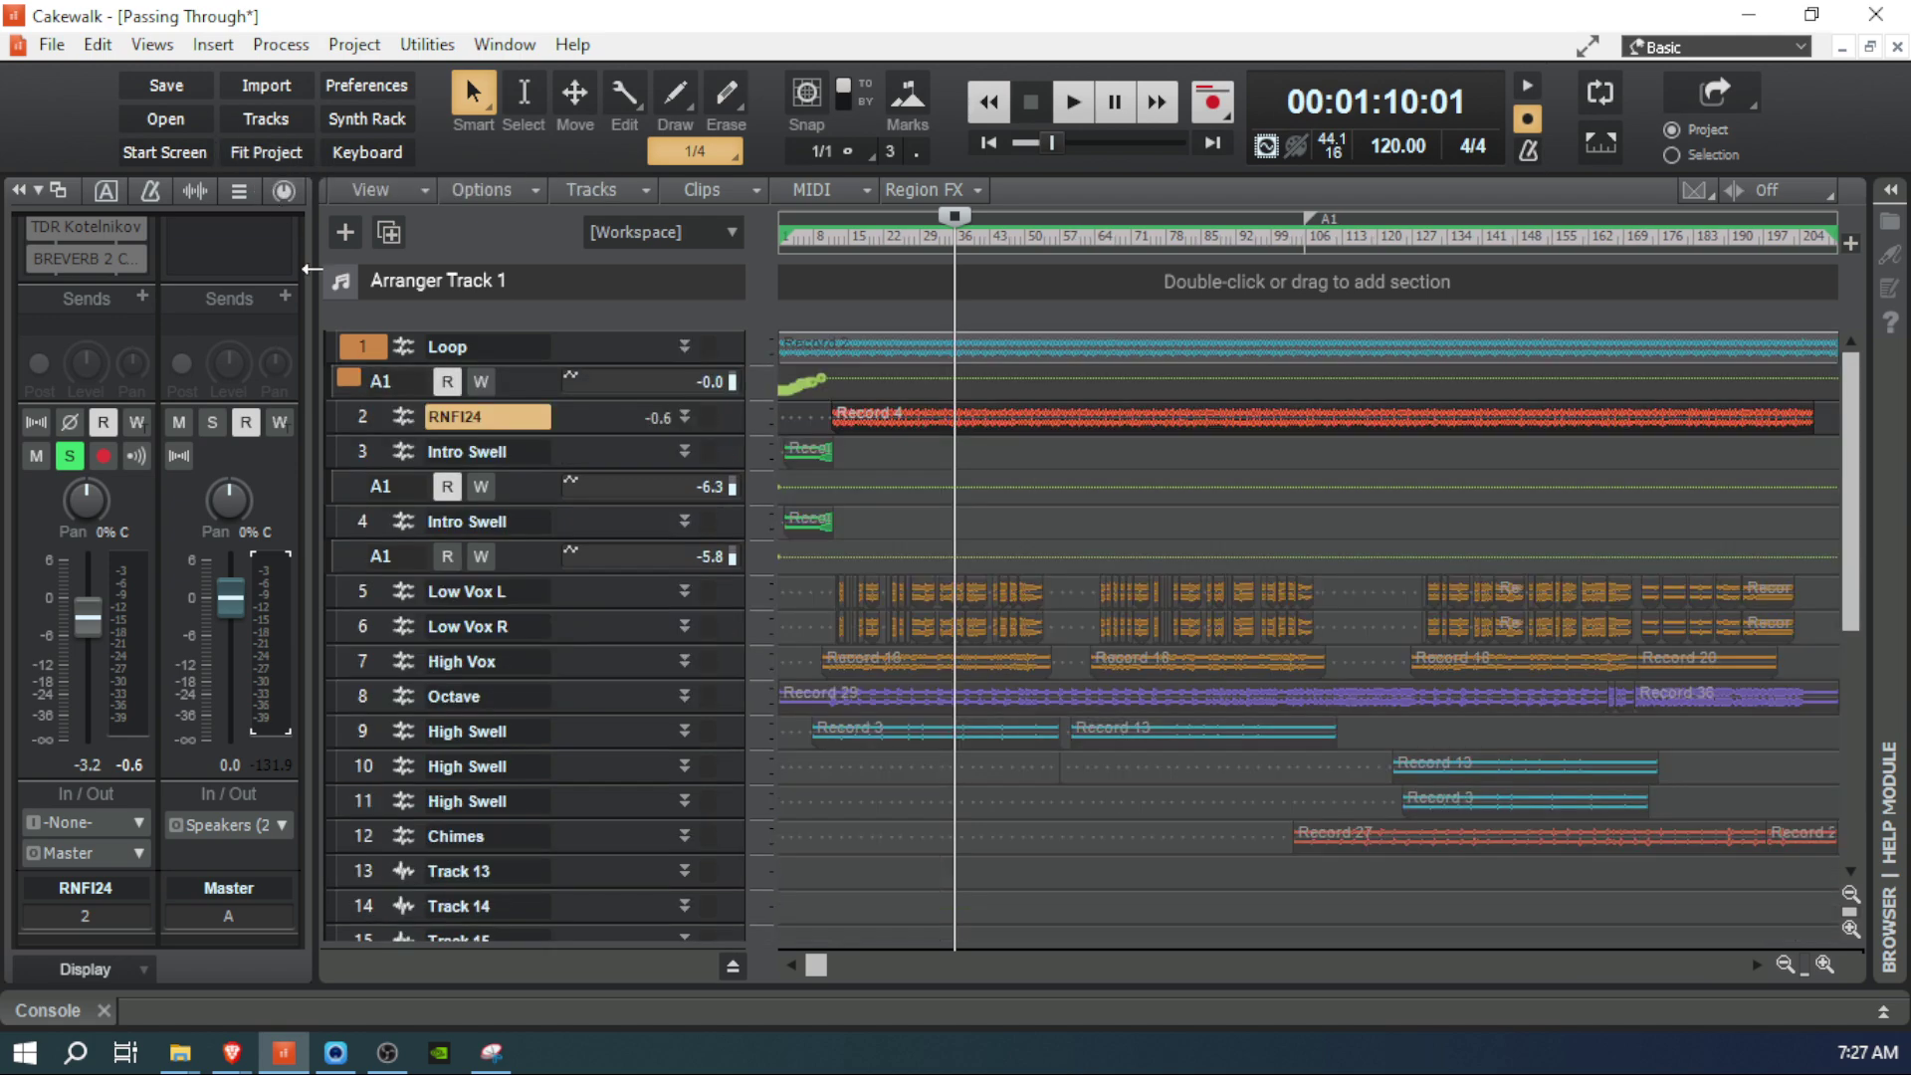
pyautogui.click(72, 455)
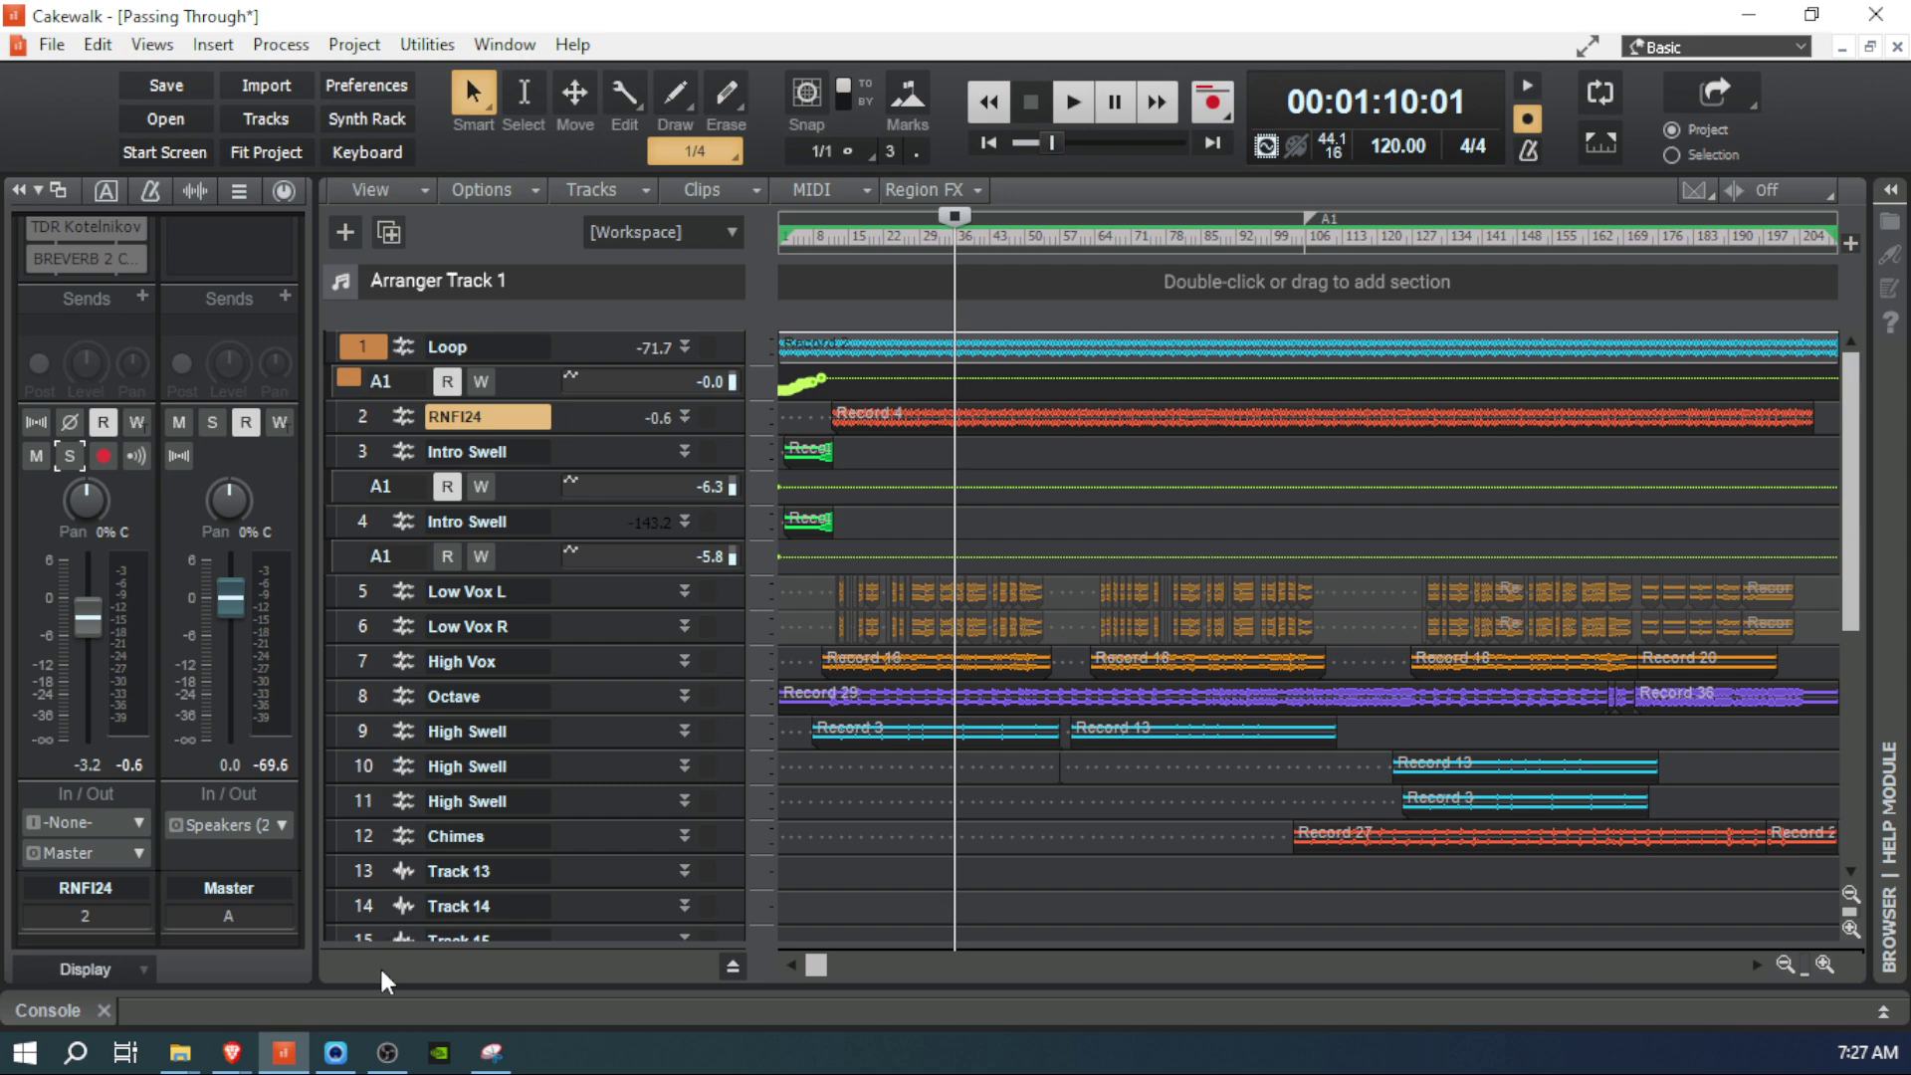
pyautogui.scroll(-3, 405, 796)
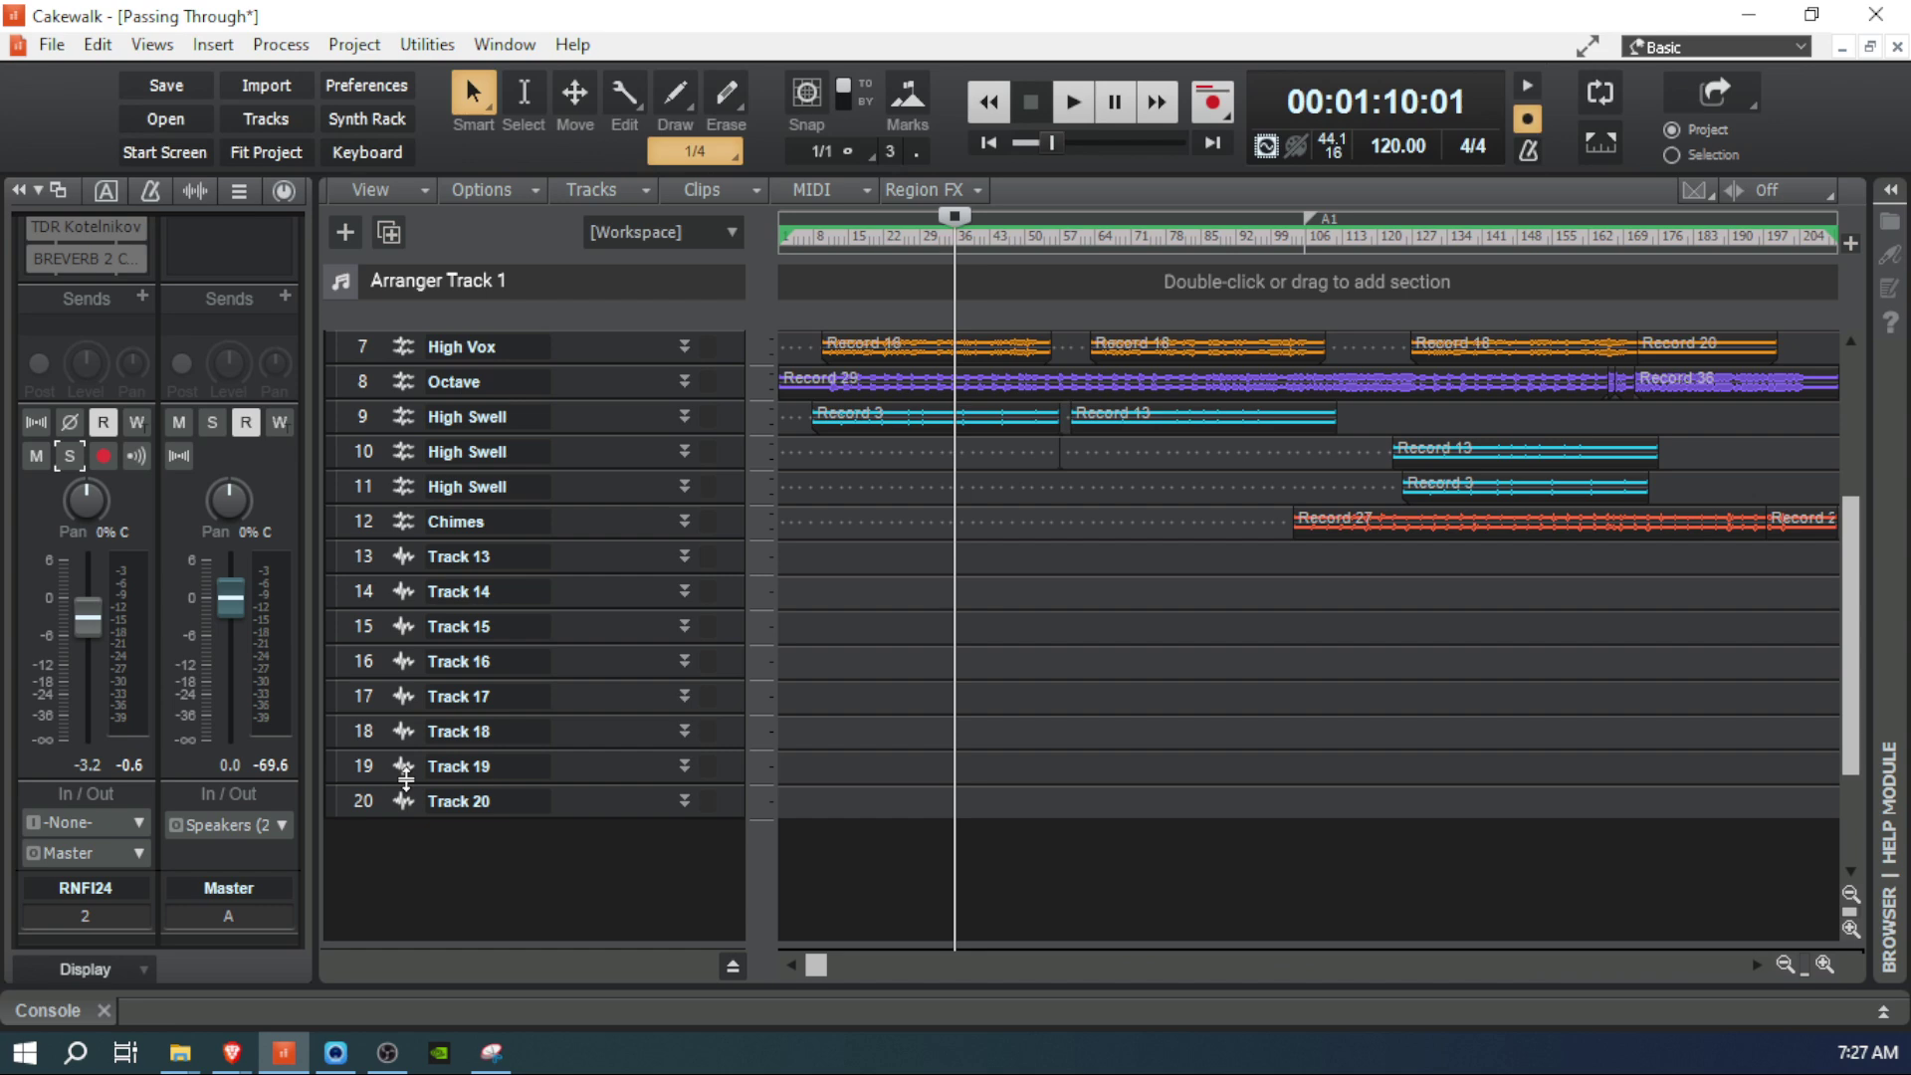
pyautogui.scroll(3, 405, 780)
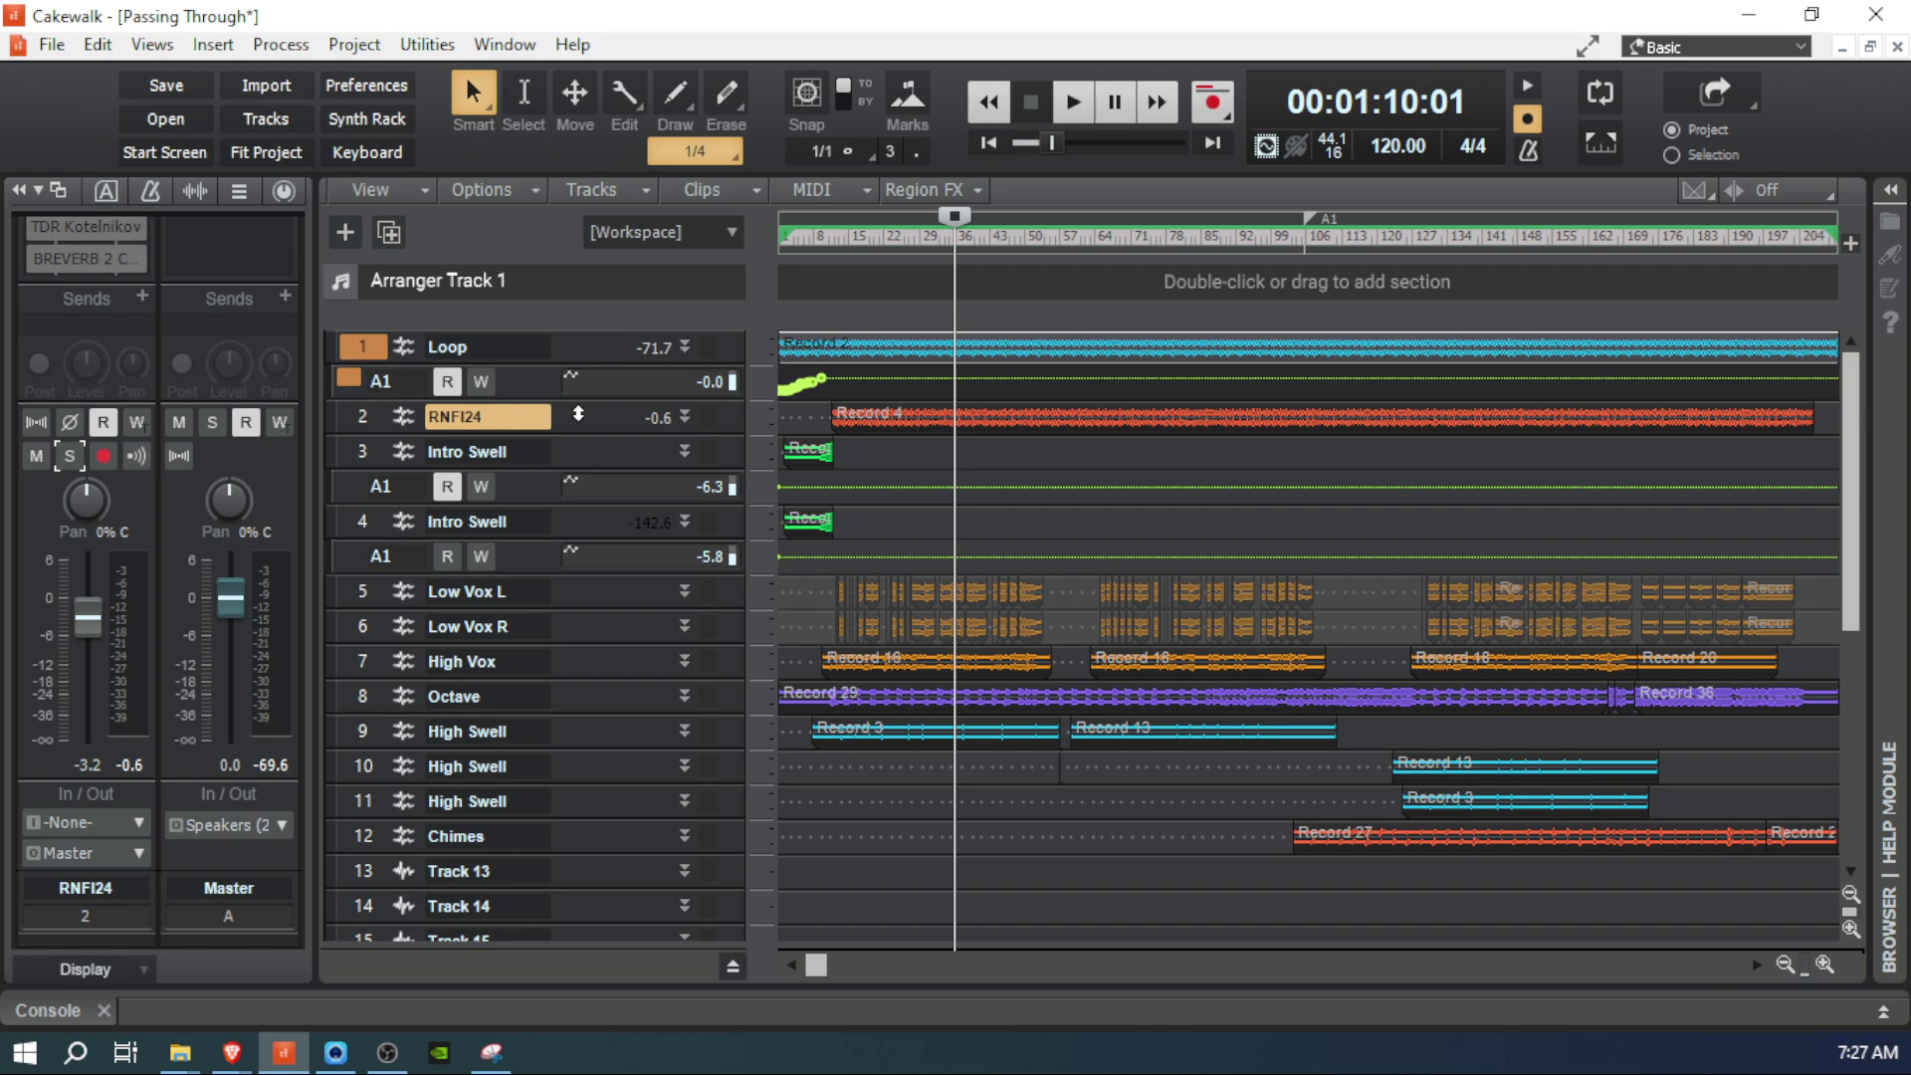
# Step: Select Intro Swell track 4, play the full mix while watching the Master bus meter, and stop
pyautogui.click(568, 522)
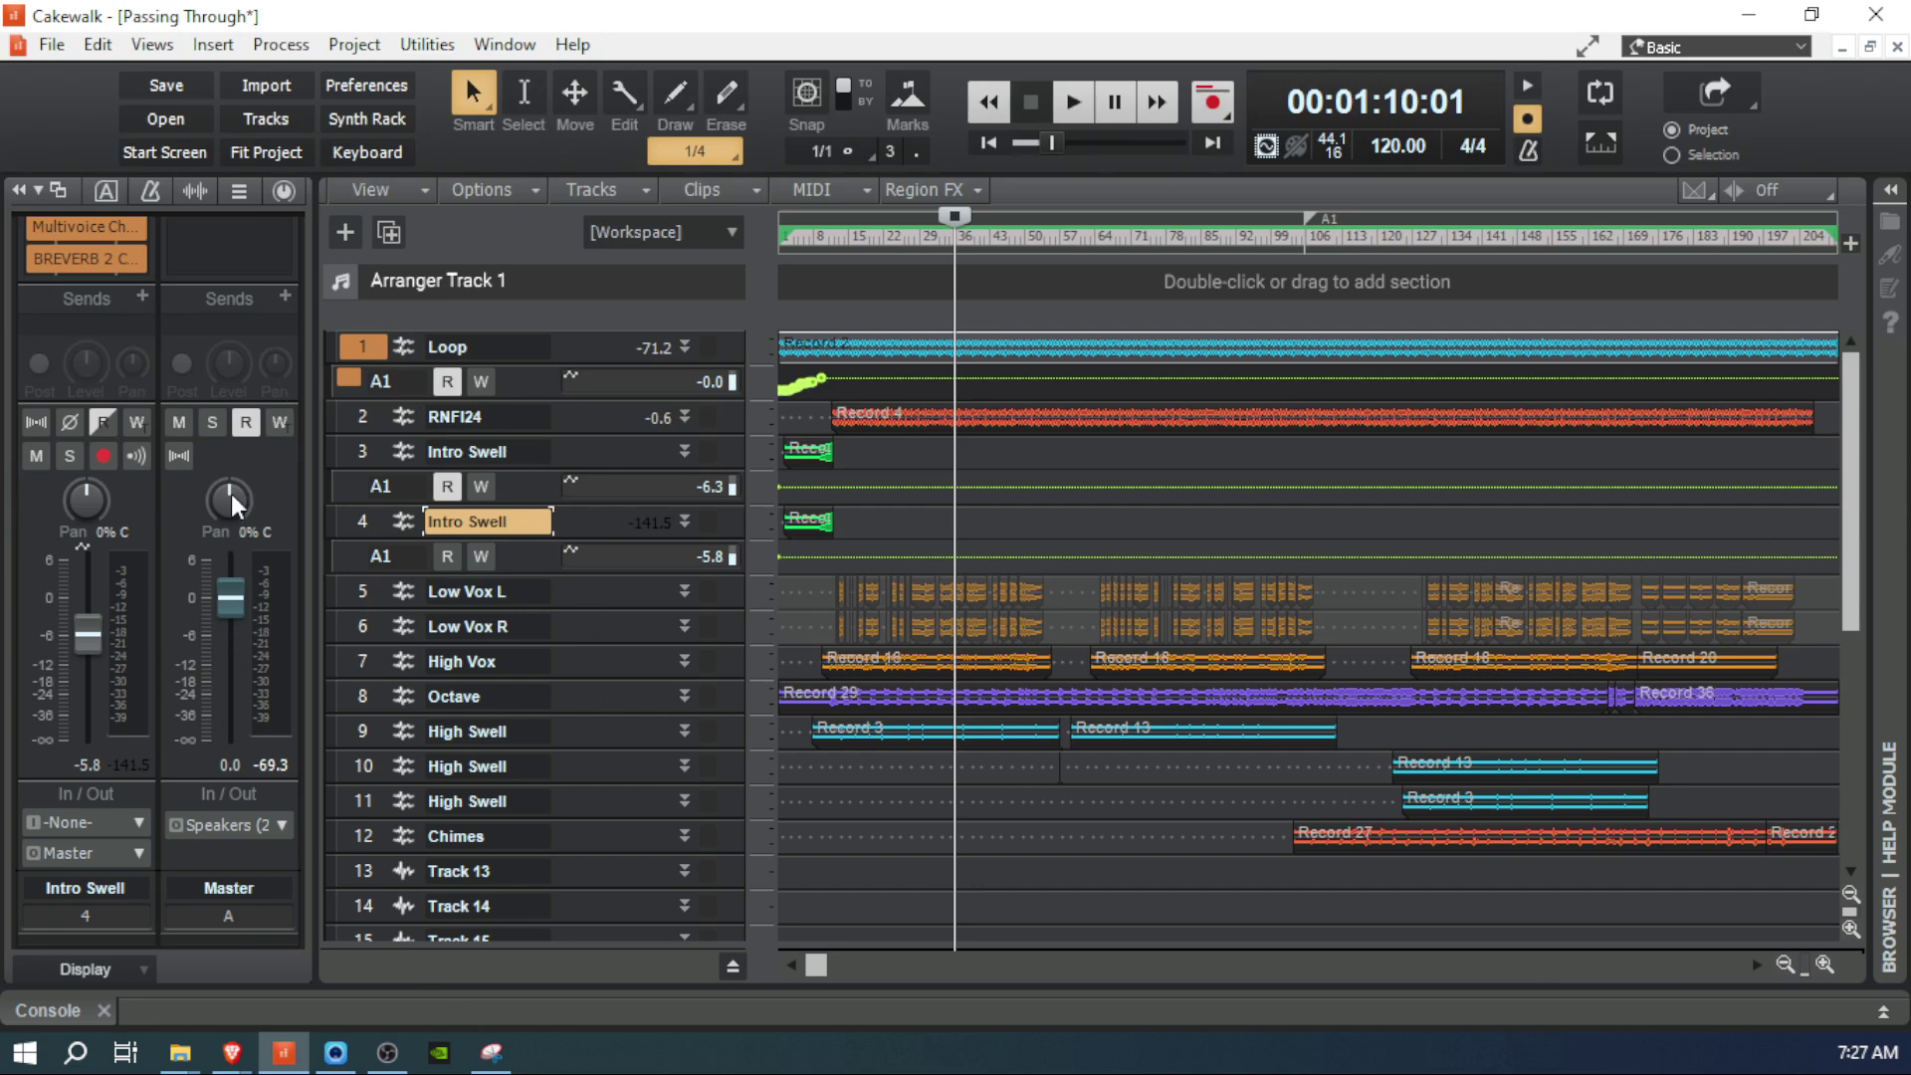
pyautogui.moveTo(227, 727)
pyautogui.press('space')
pyautogui.press('space')
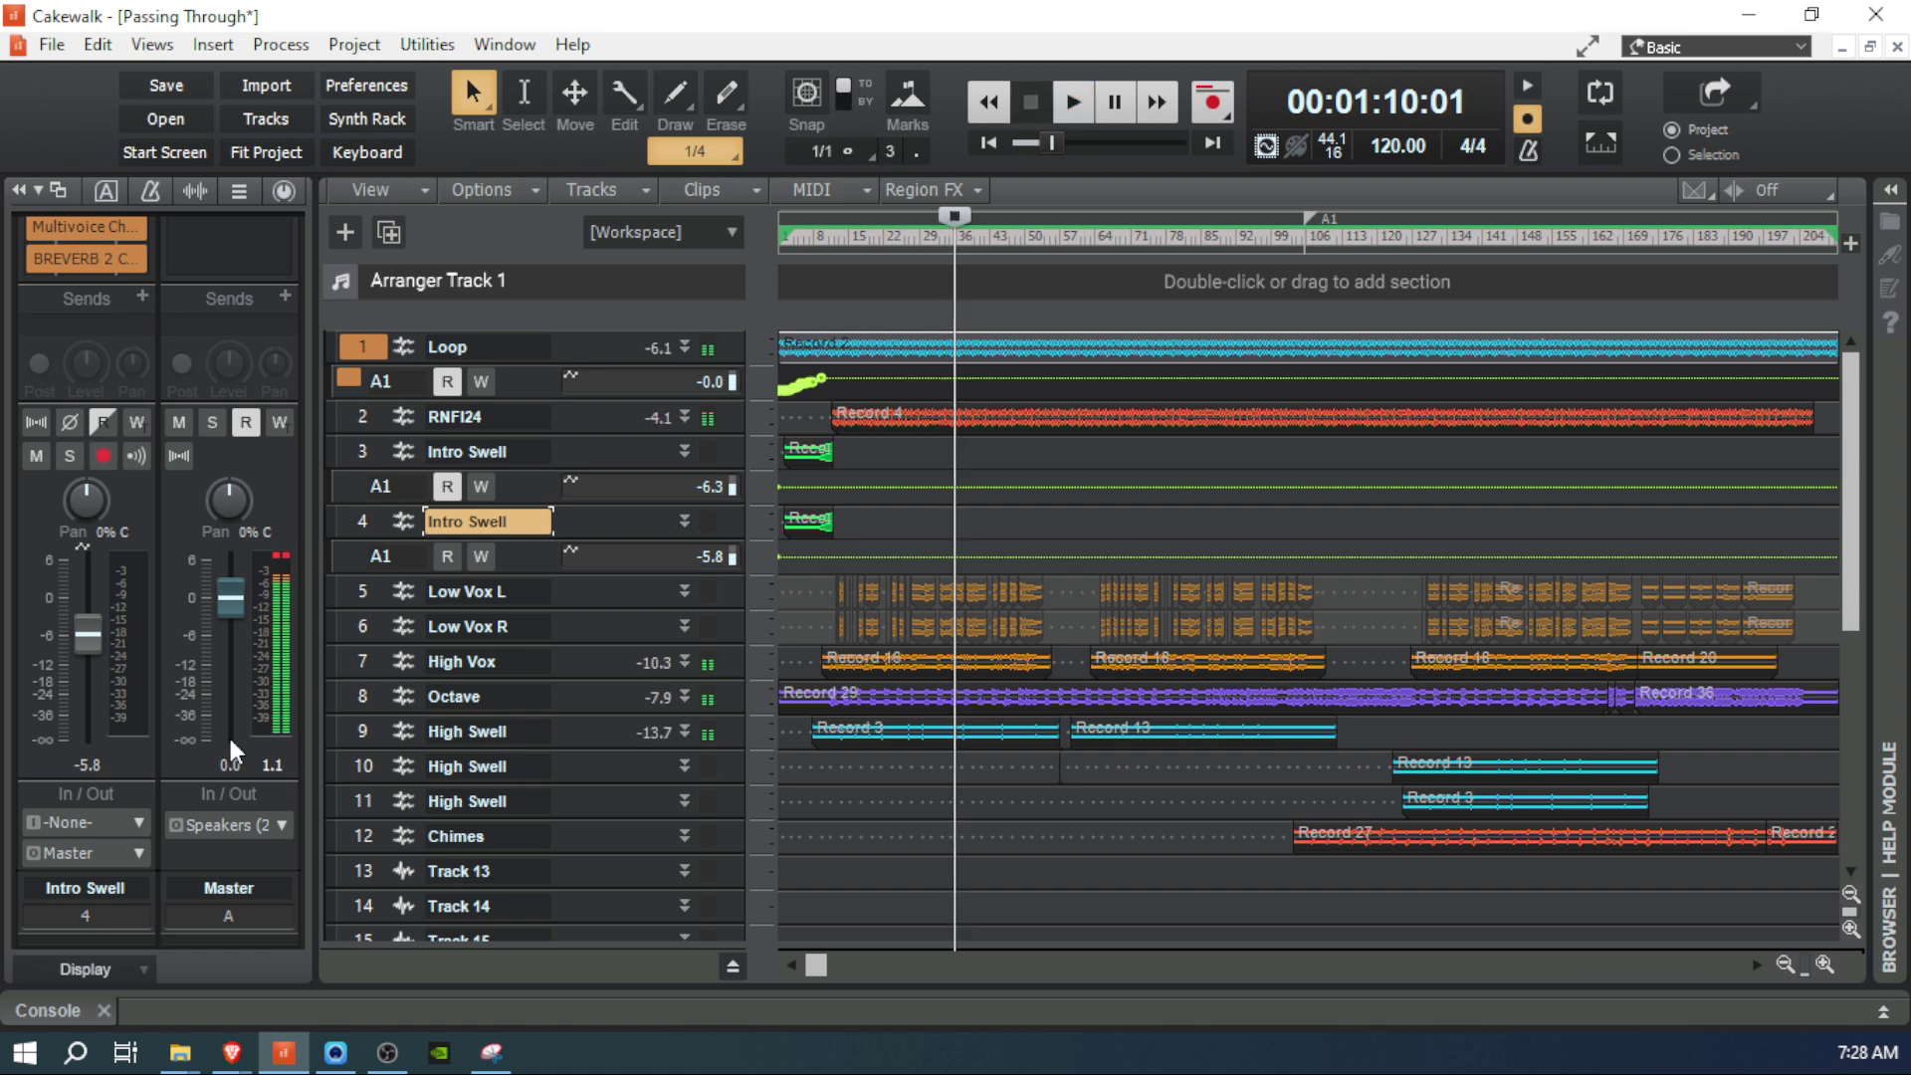